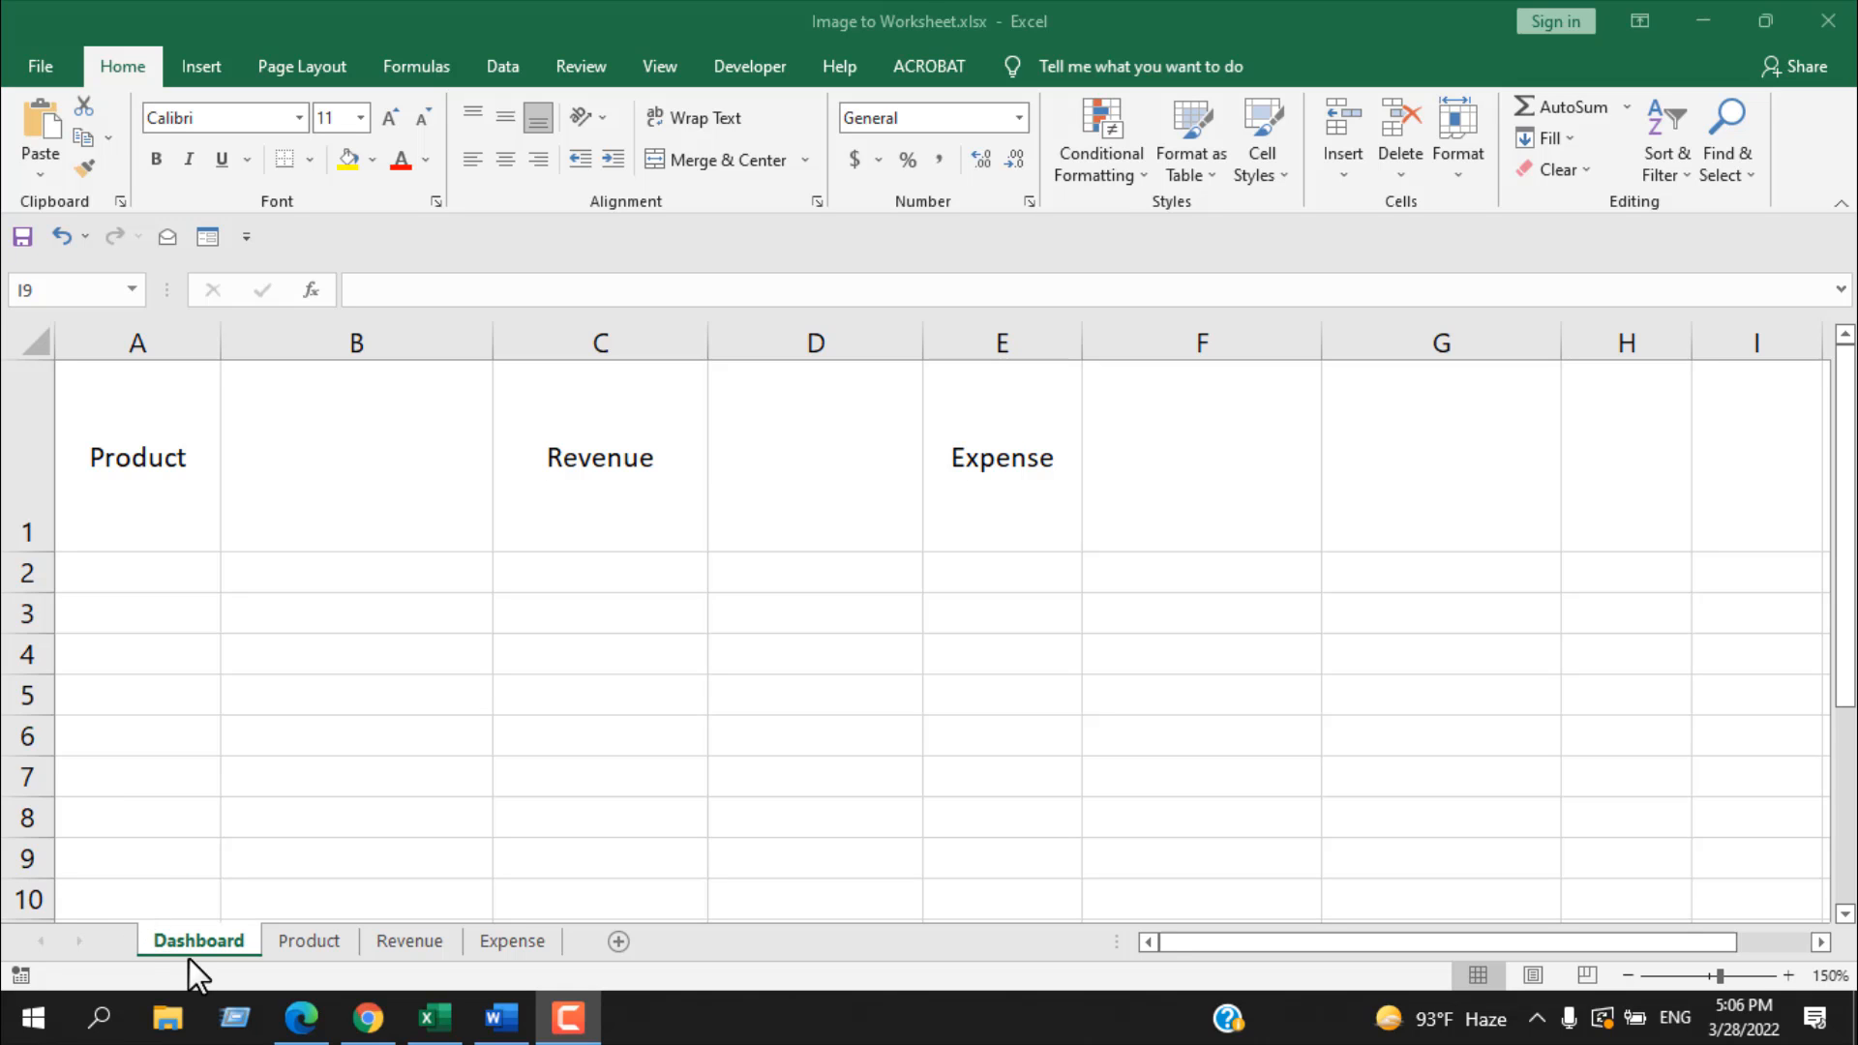
Step: Review the Revenue and Expense sheets and the Dashboard cells beside the Product, Revenue and Expense labels
click(418, 940)
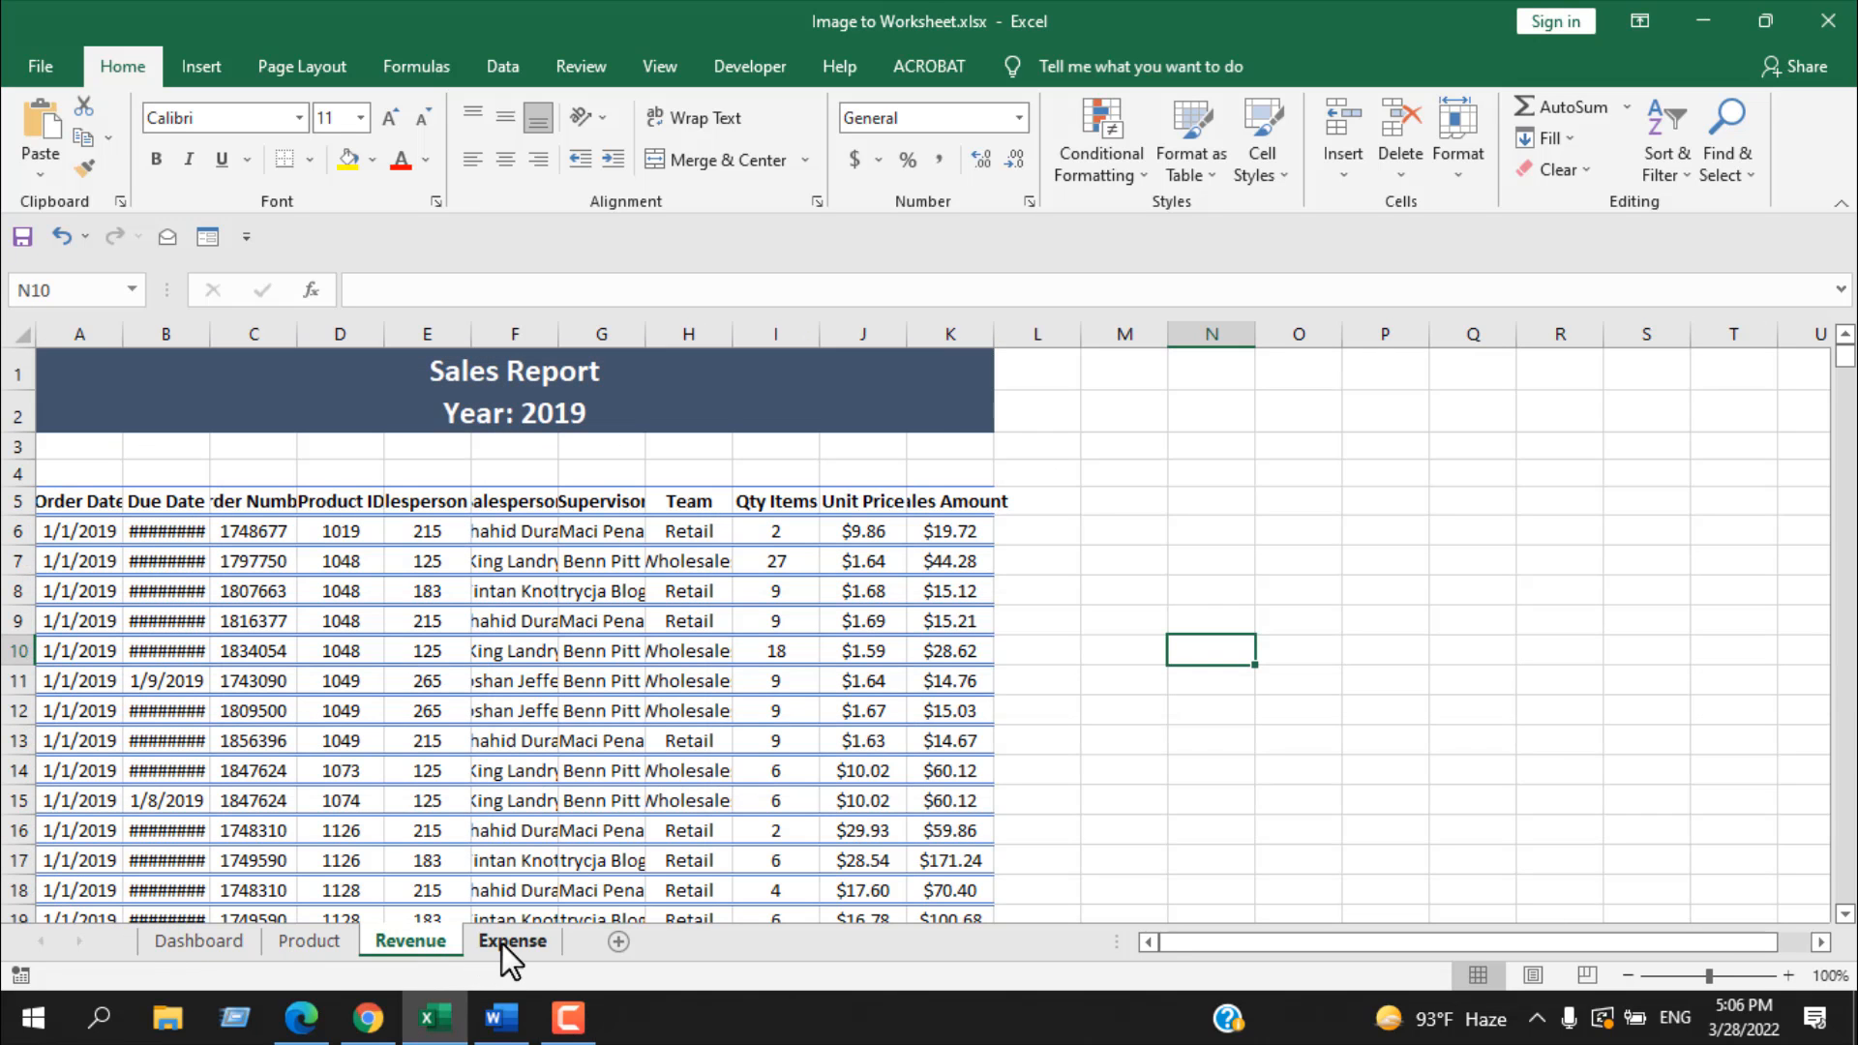
click(502, 944)
click(195, 950)
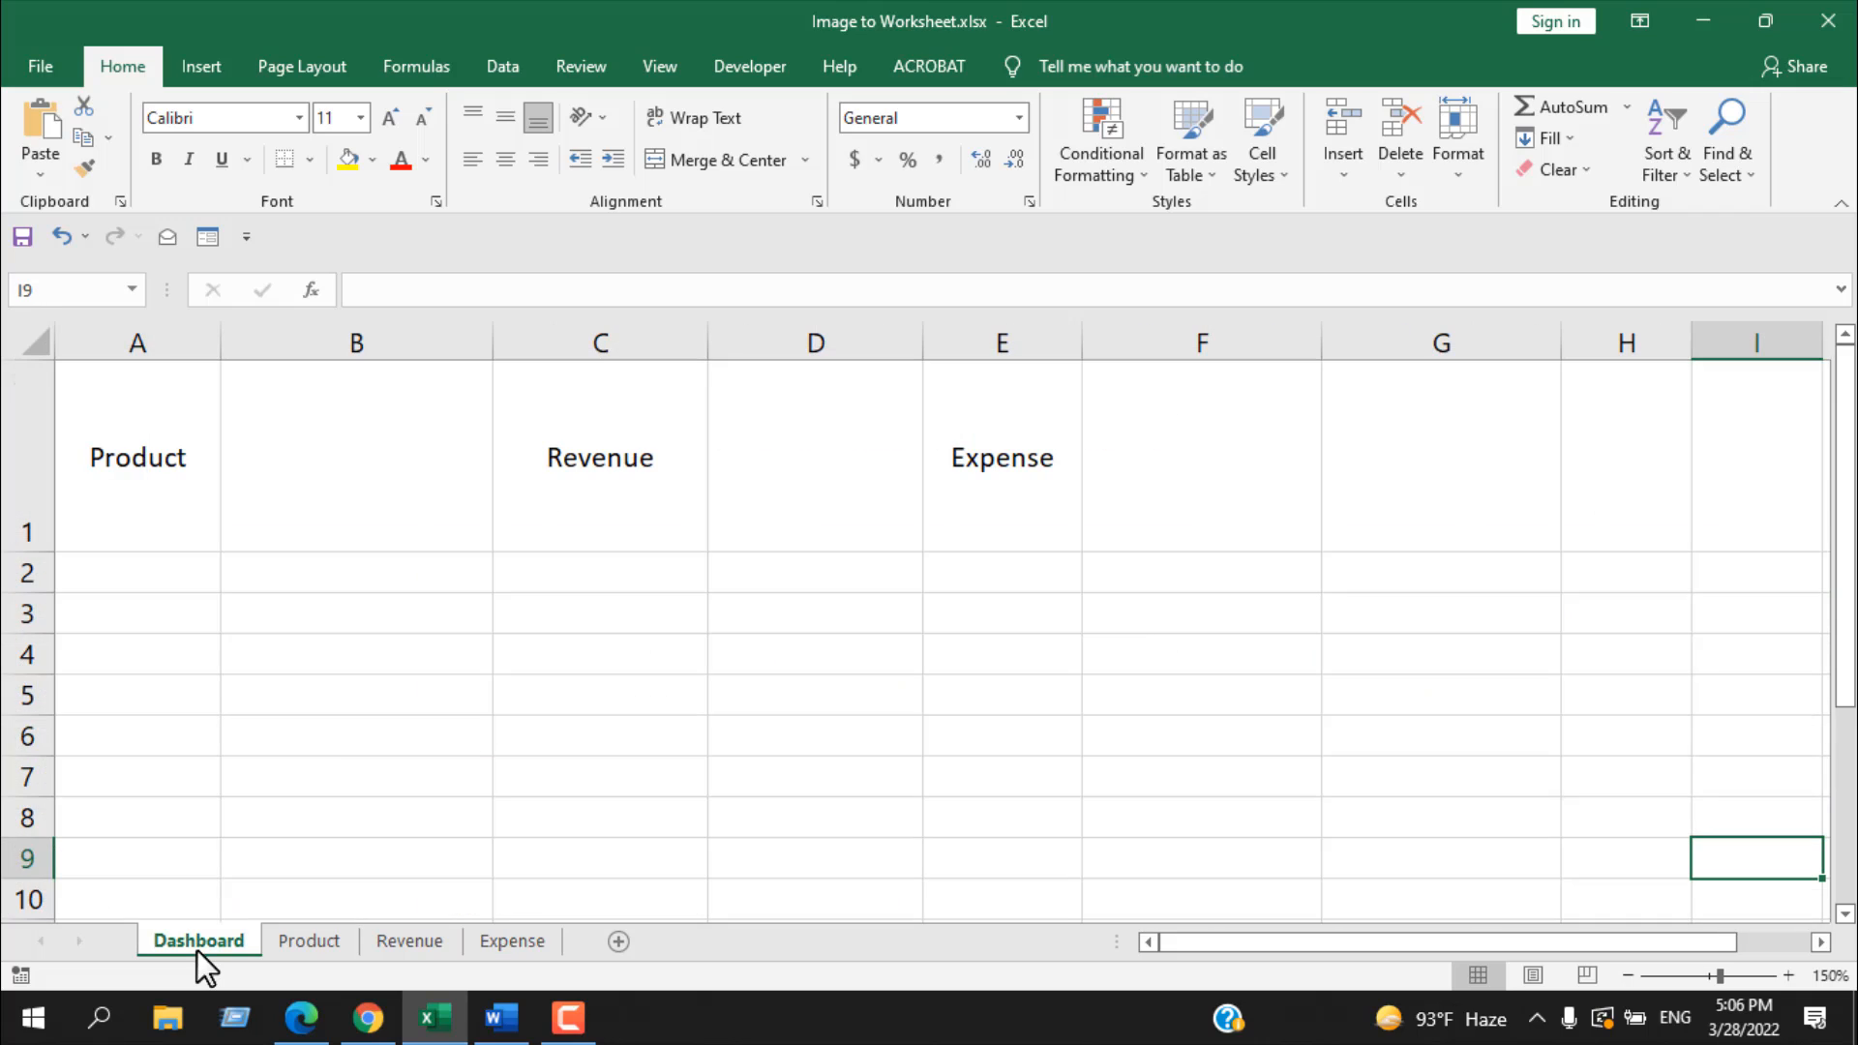
click(136, 445)
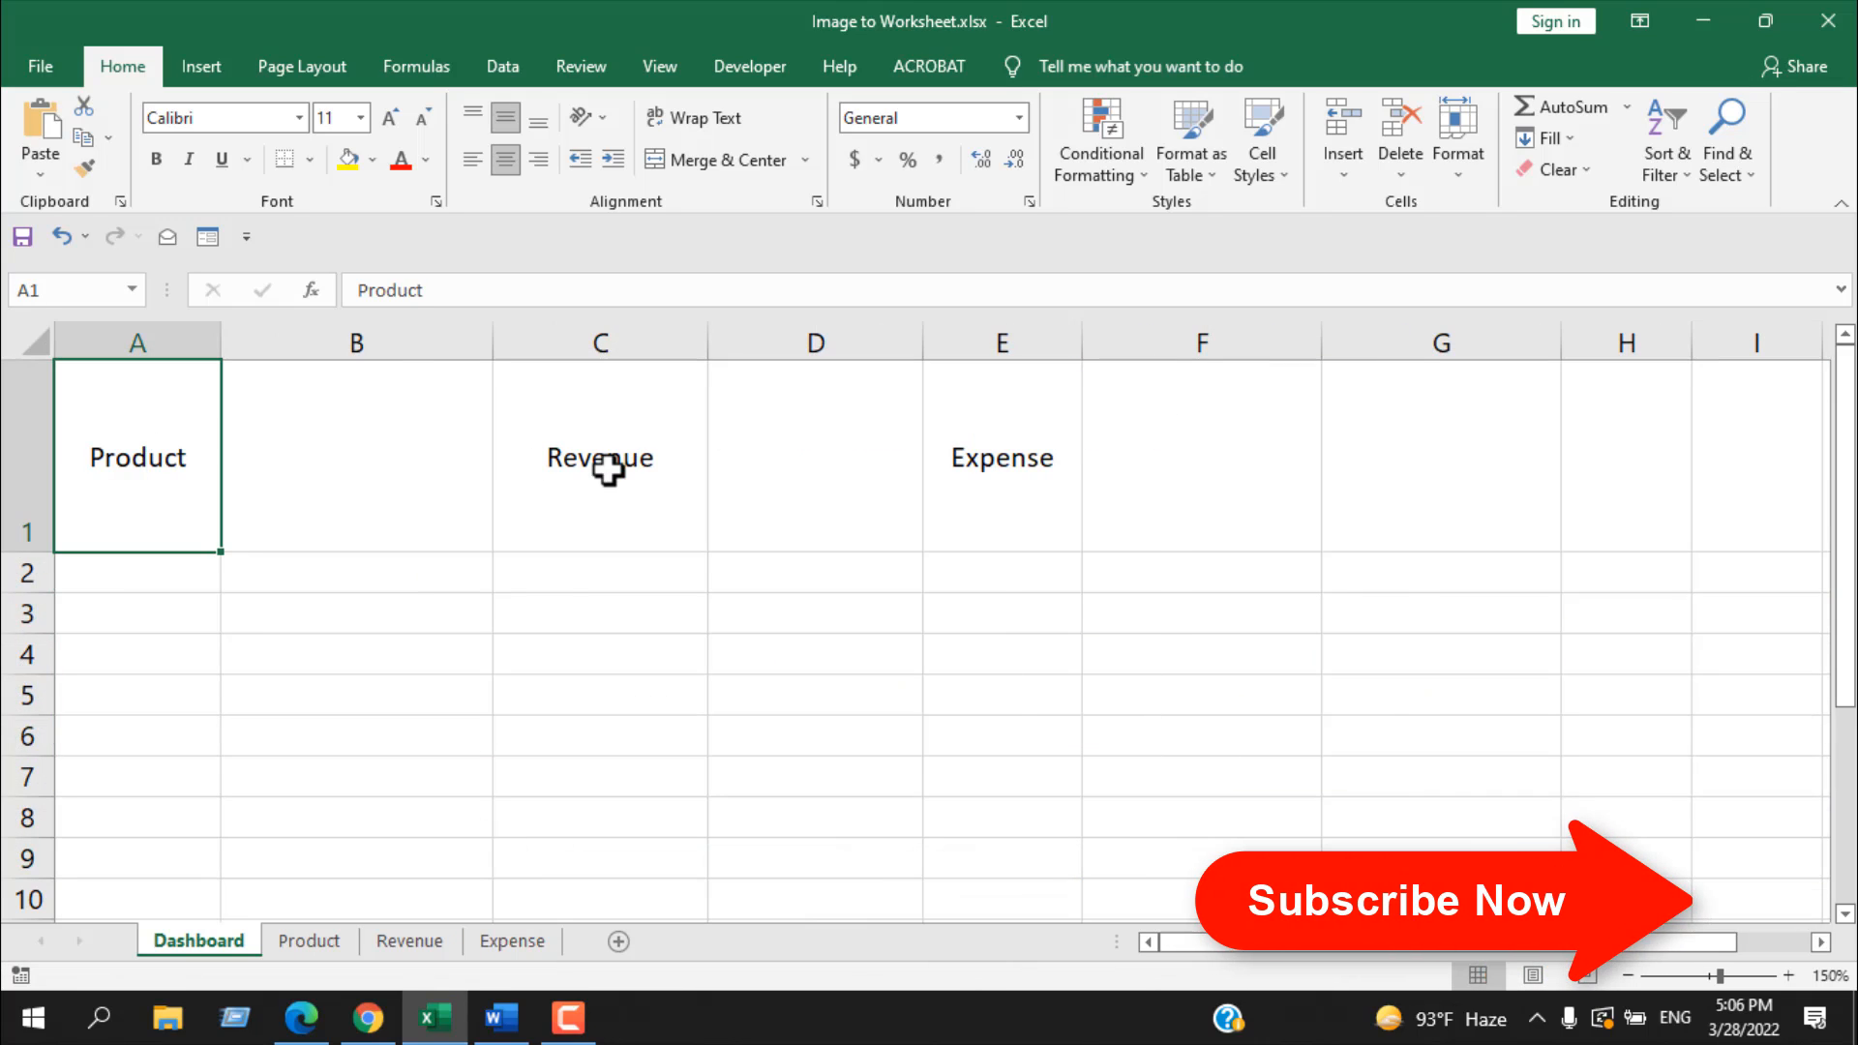
click(395, 474)
click(816, 443)
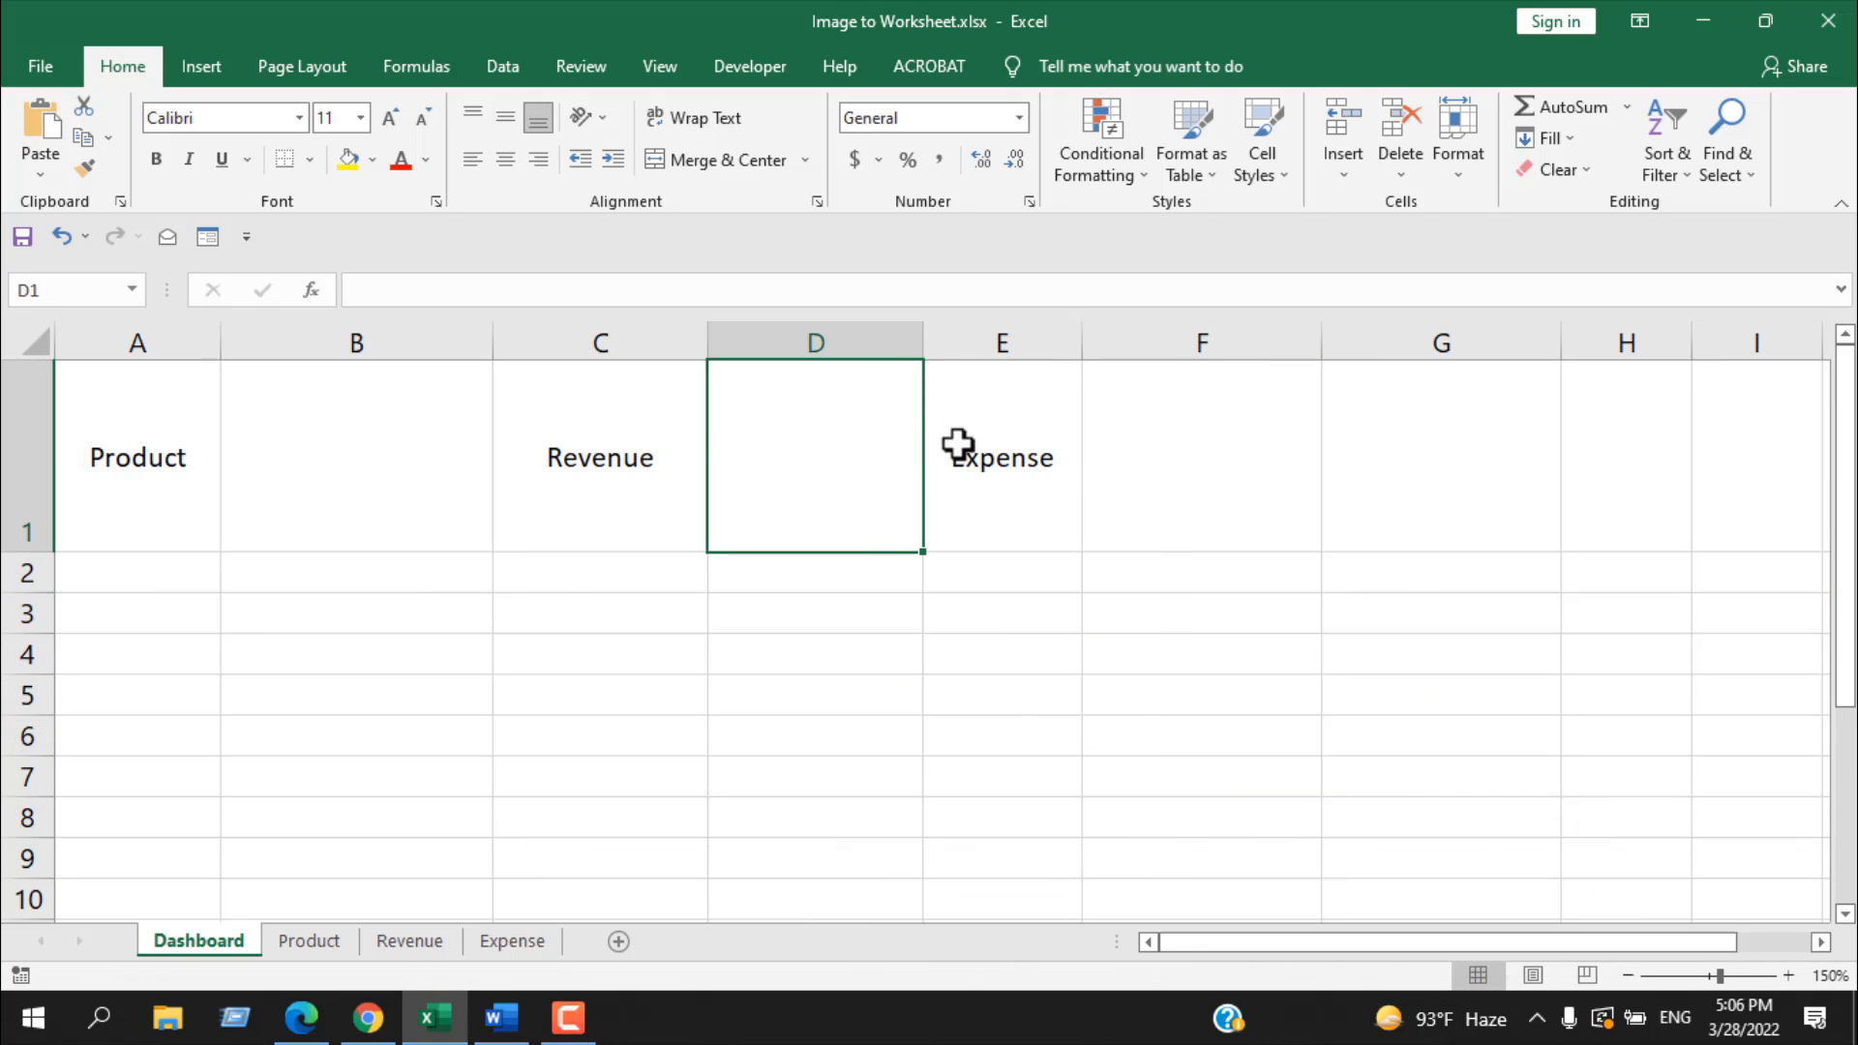
click(1159, 448)
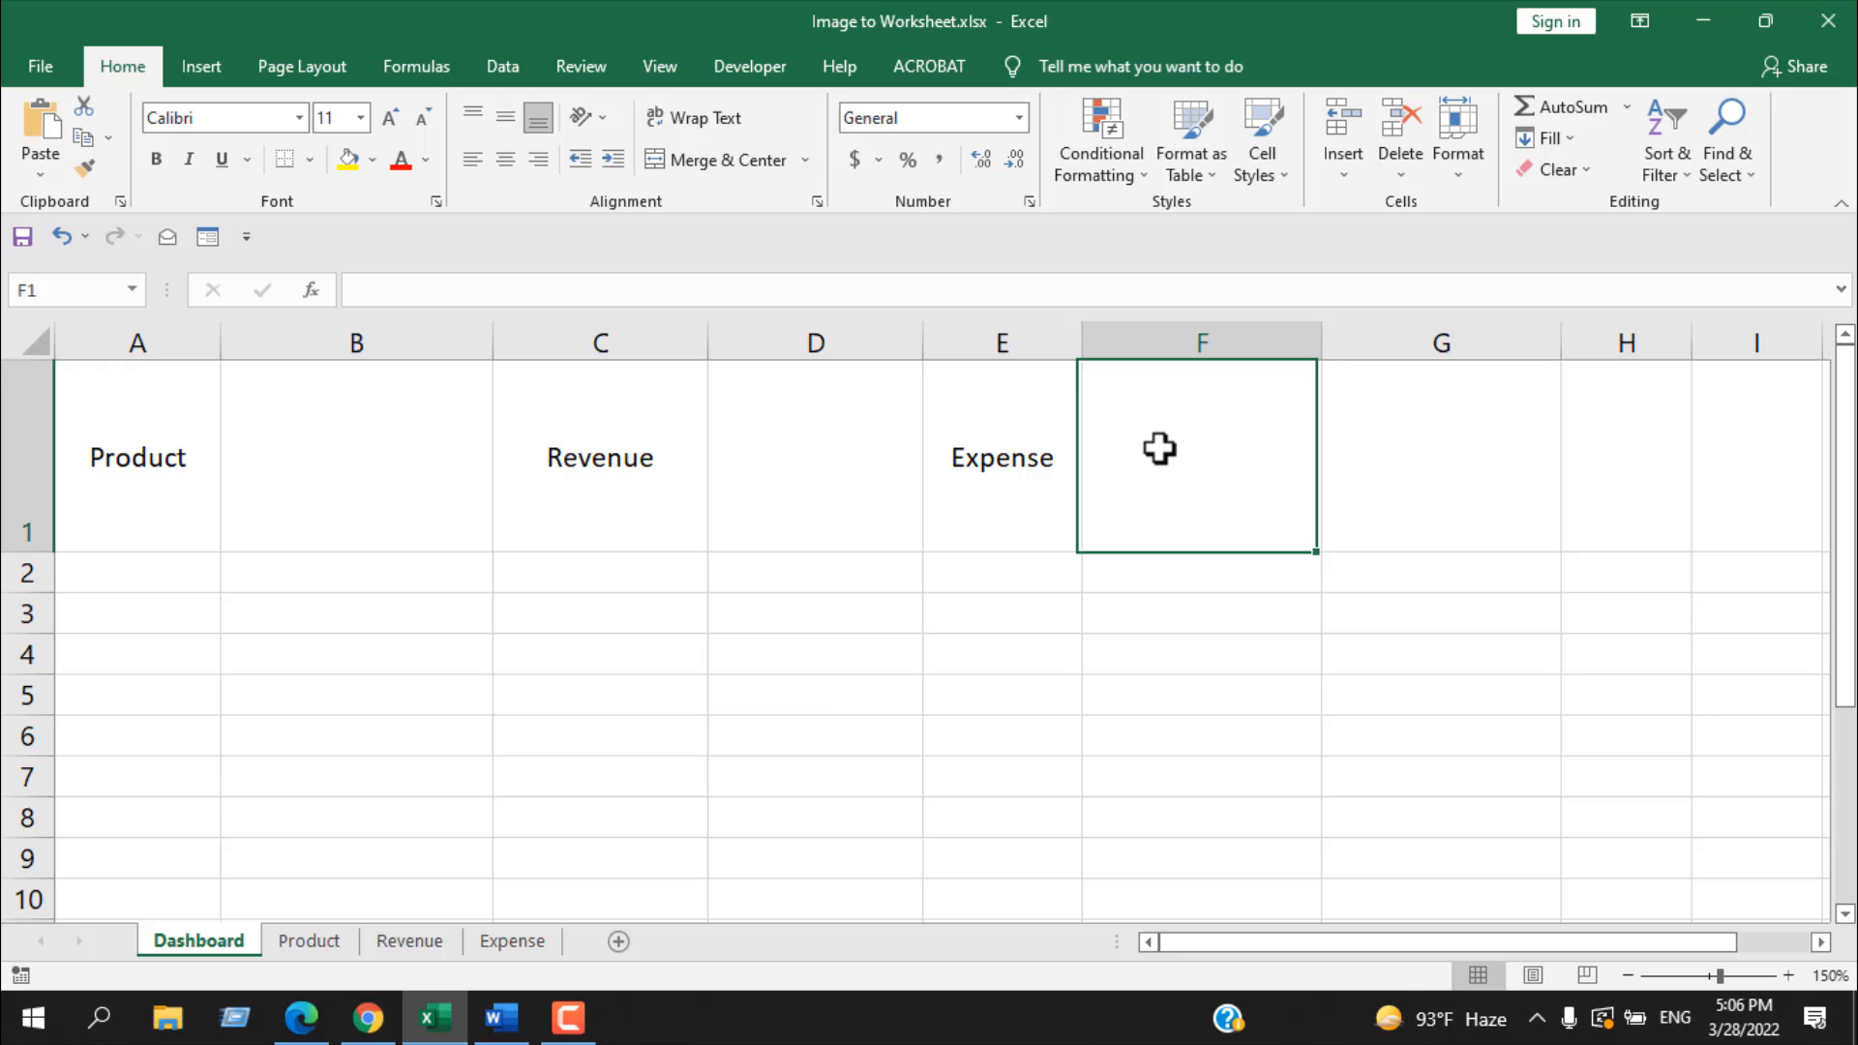
Step: Search online pictures for "Product Icon" and insert the open box with coloured cubes at cell B1
click(319, 489)
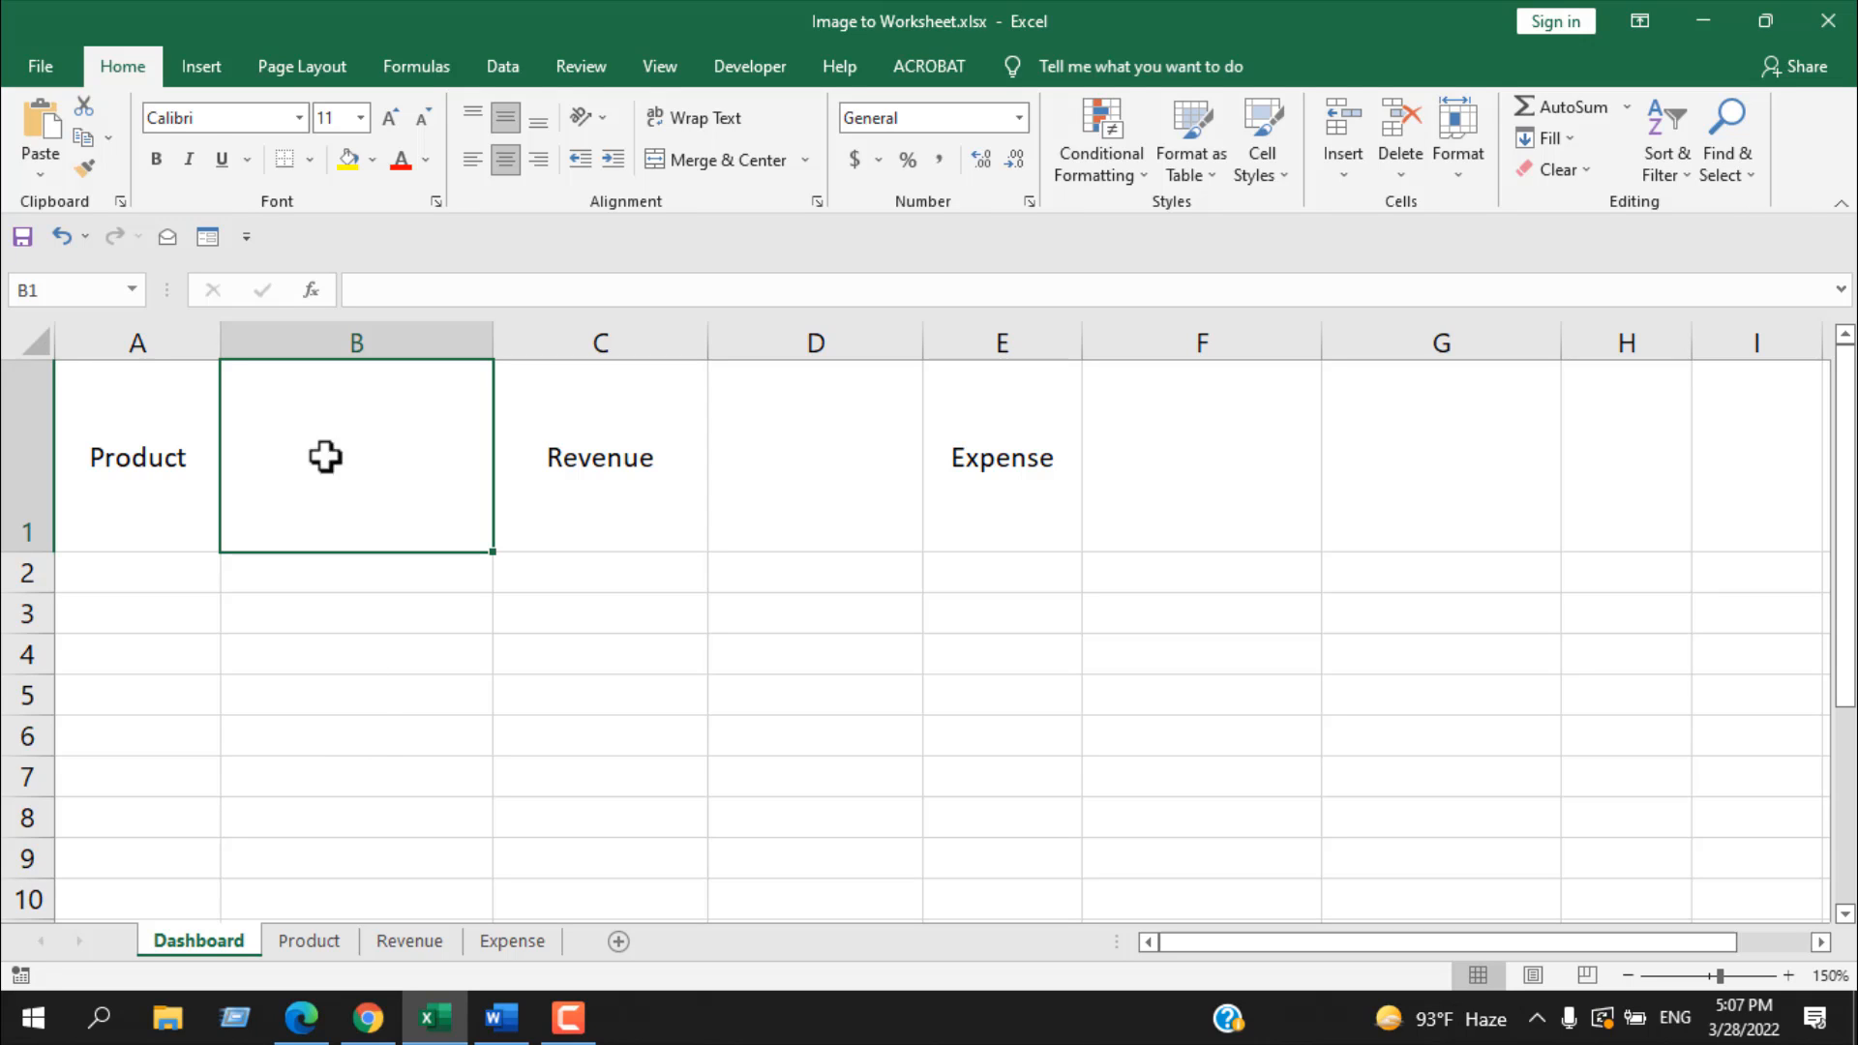
click(206, 60)
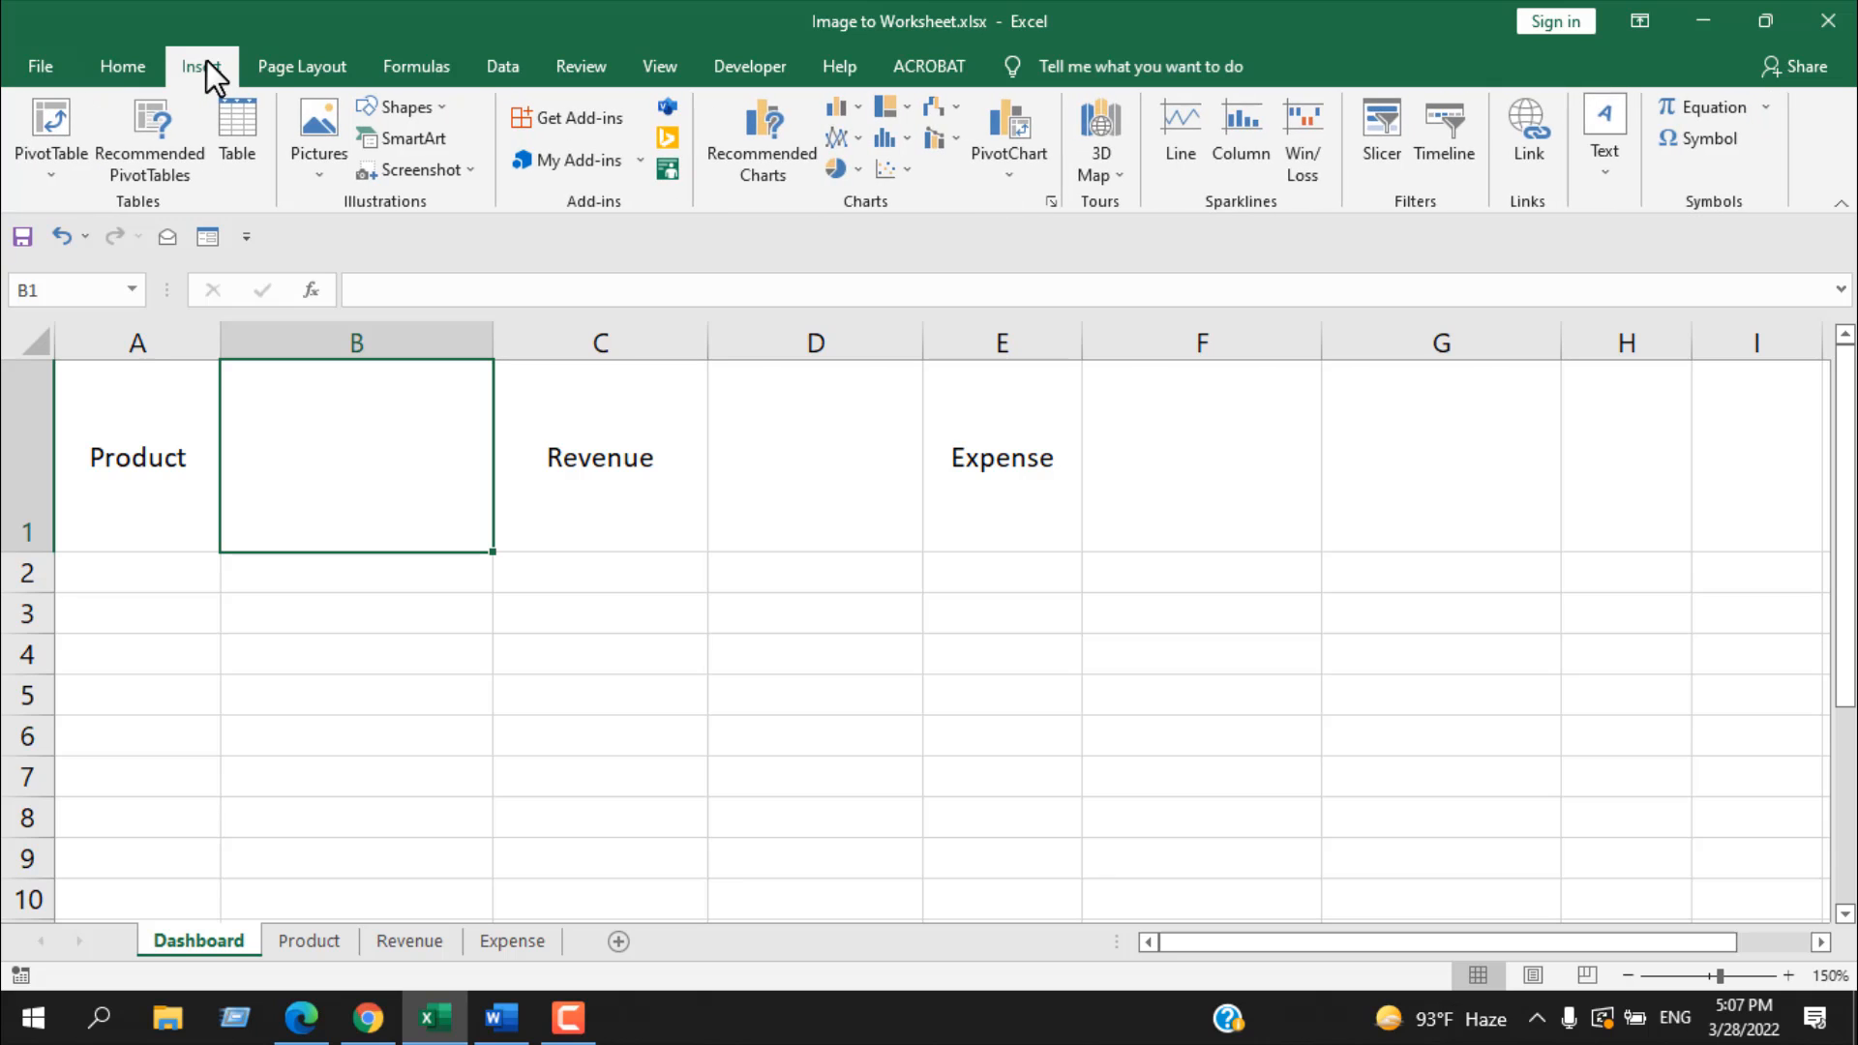
click(314, 167)
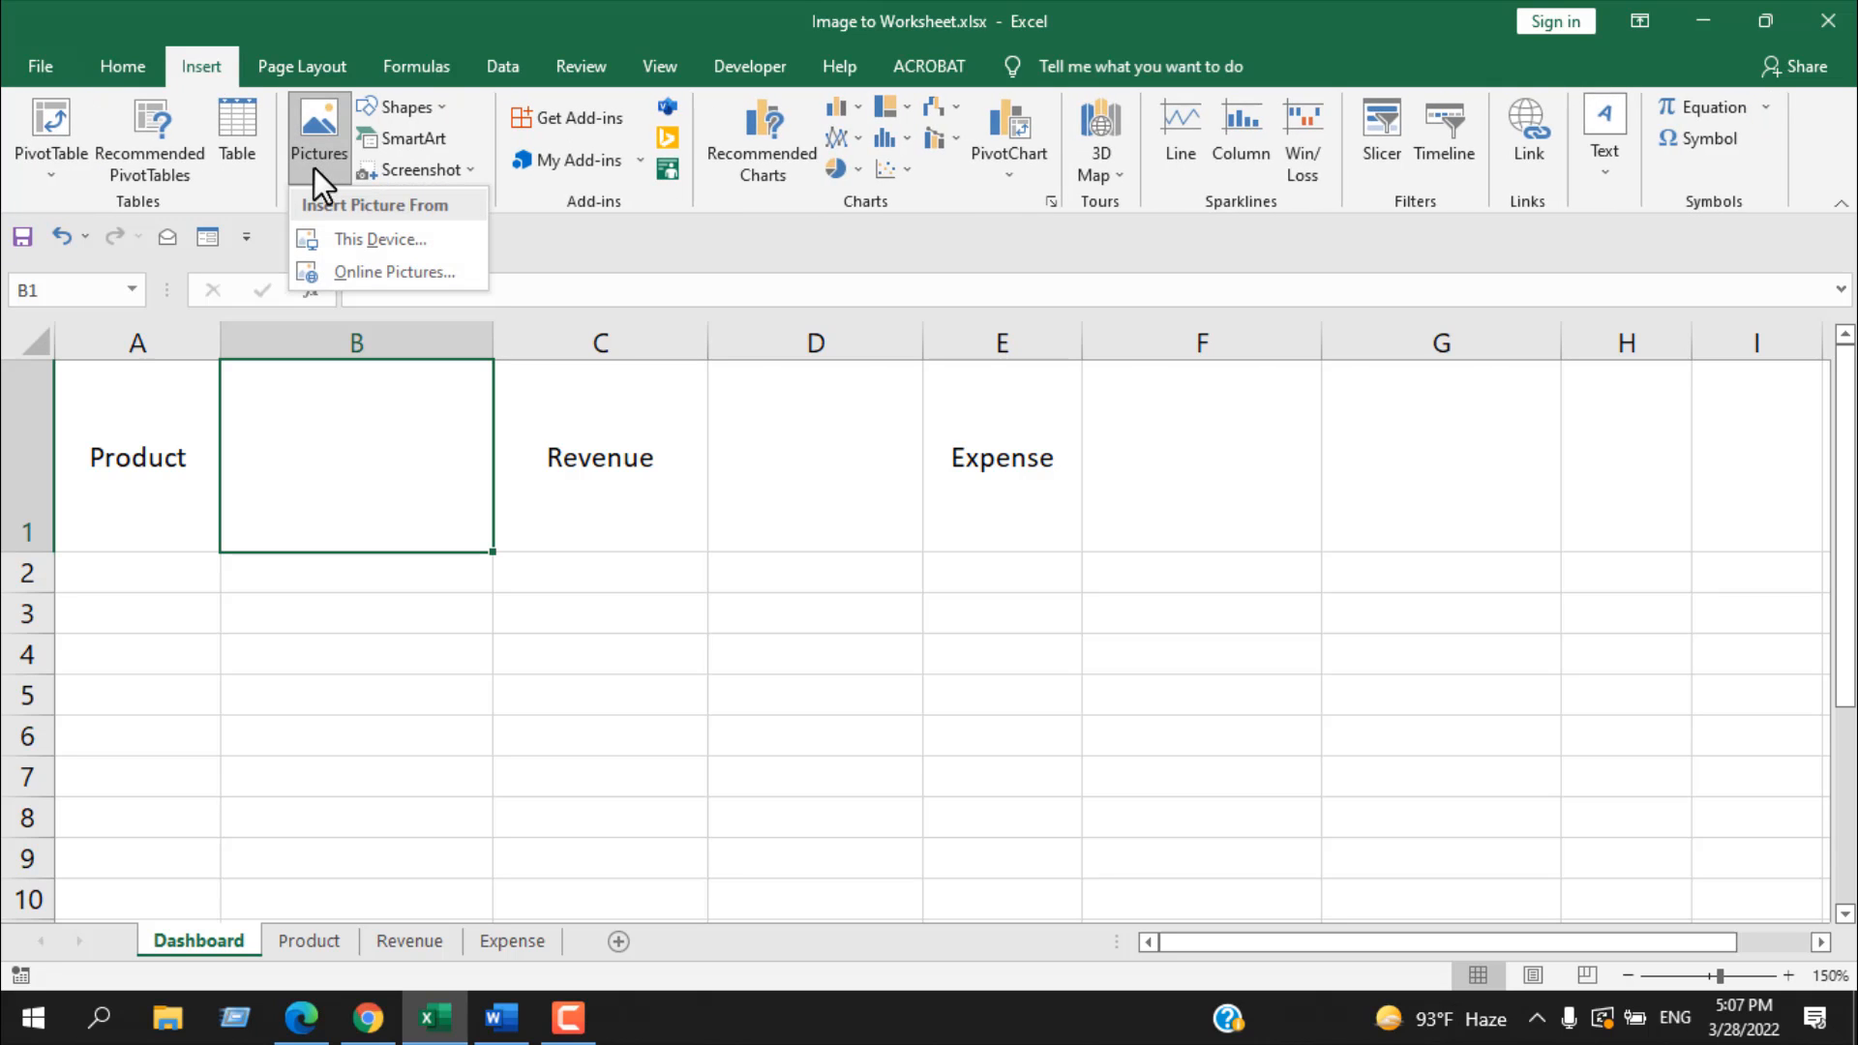
click(398, 271)
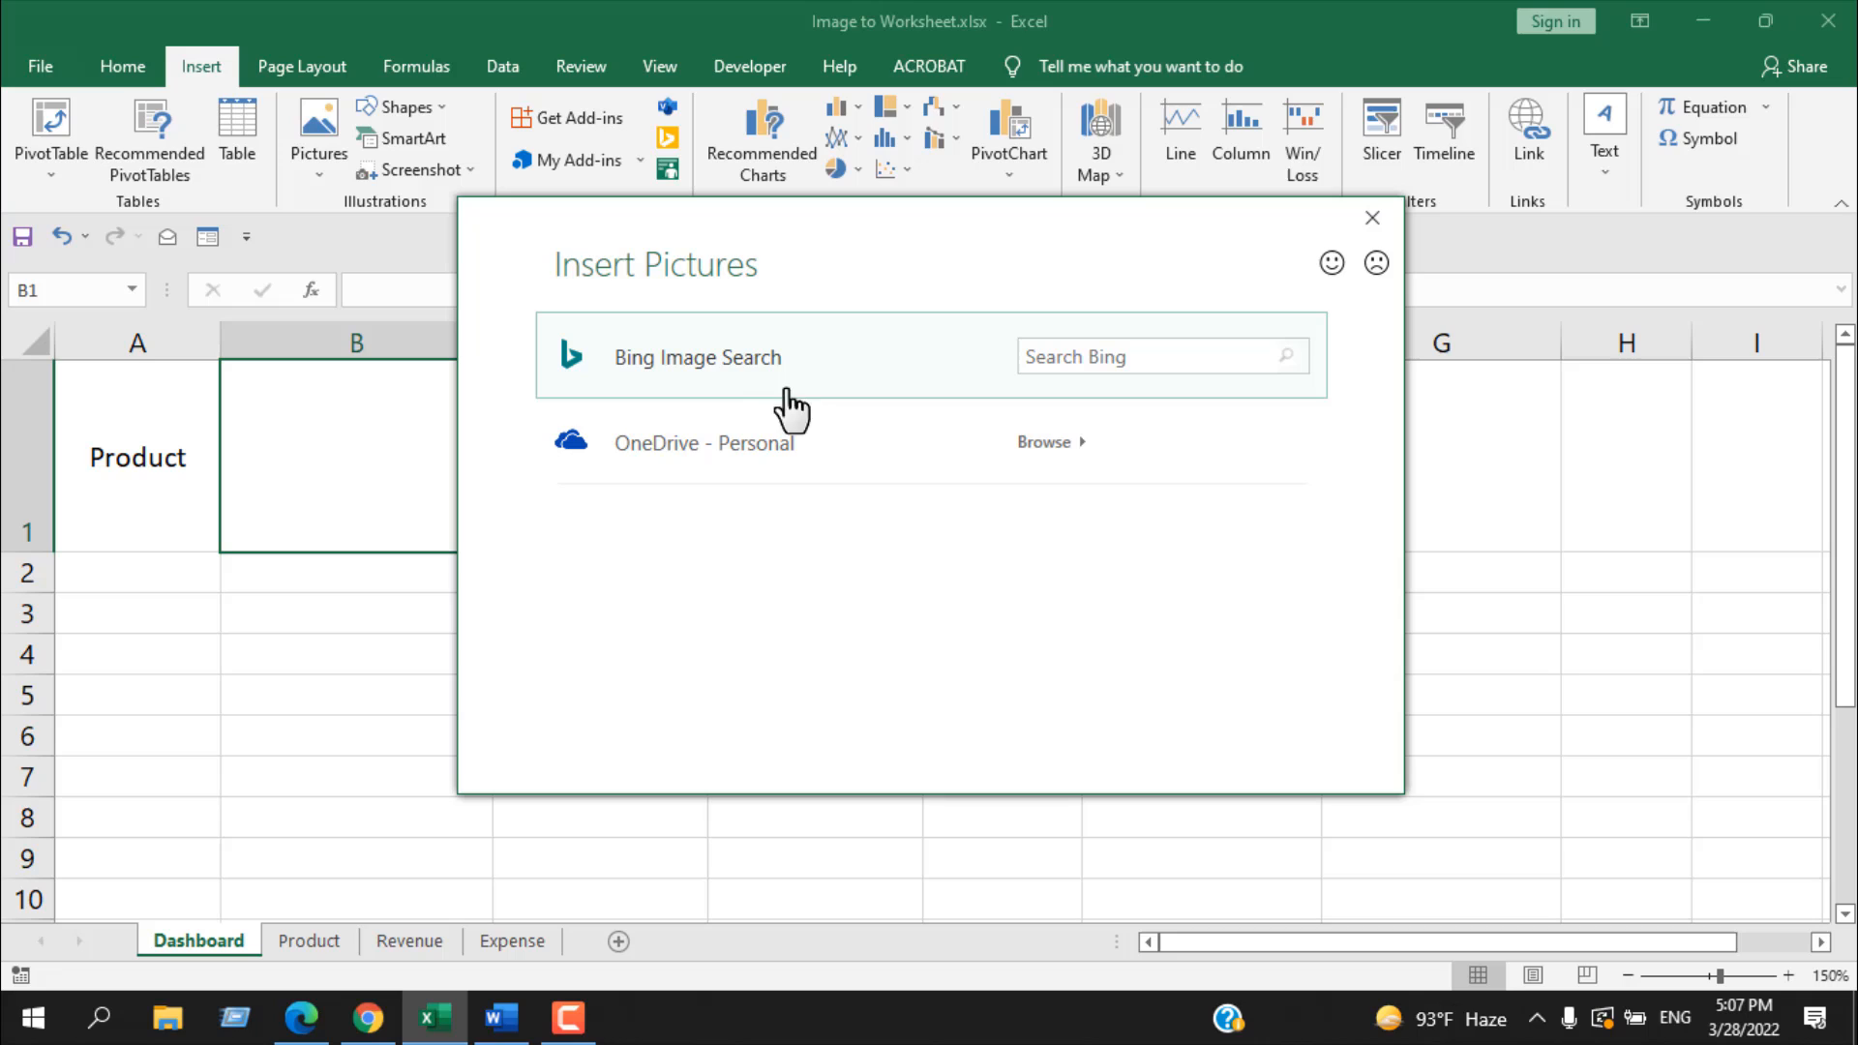
click(694, 369)
click(680, 317)
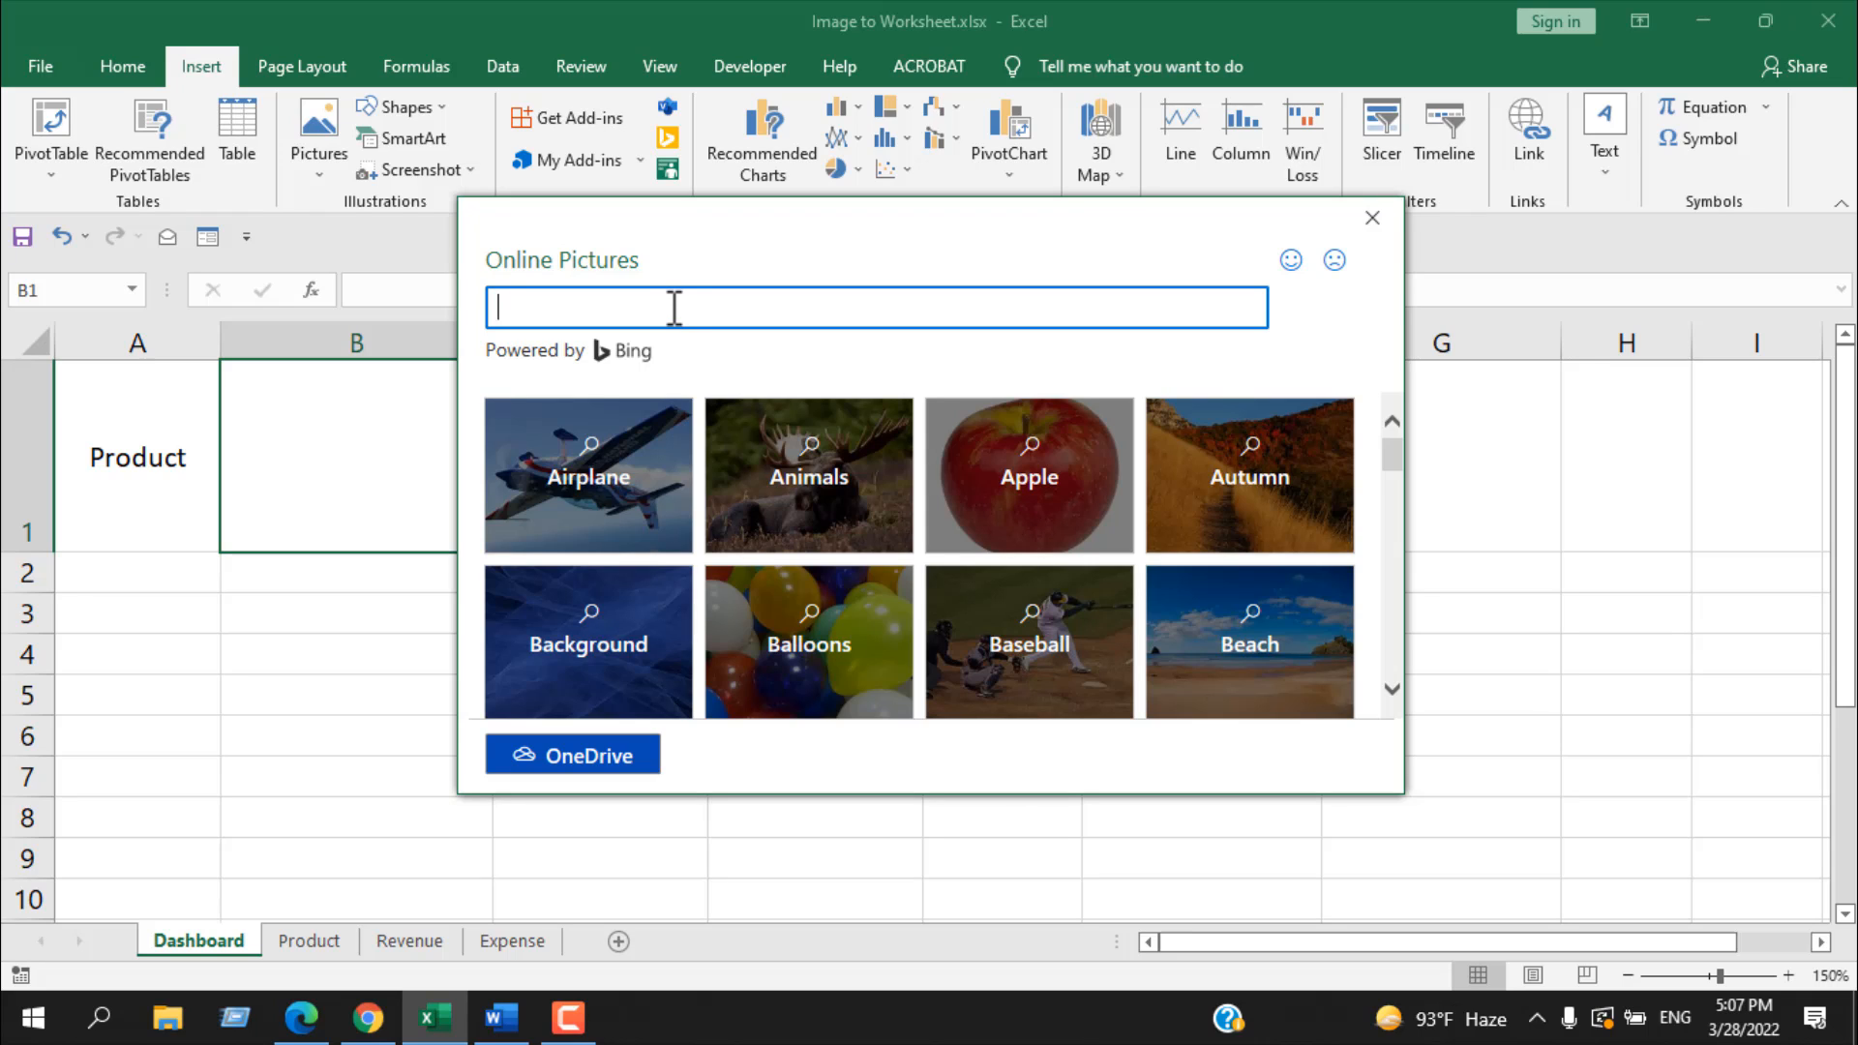
key(Return)
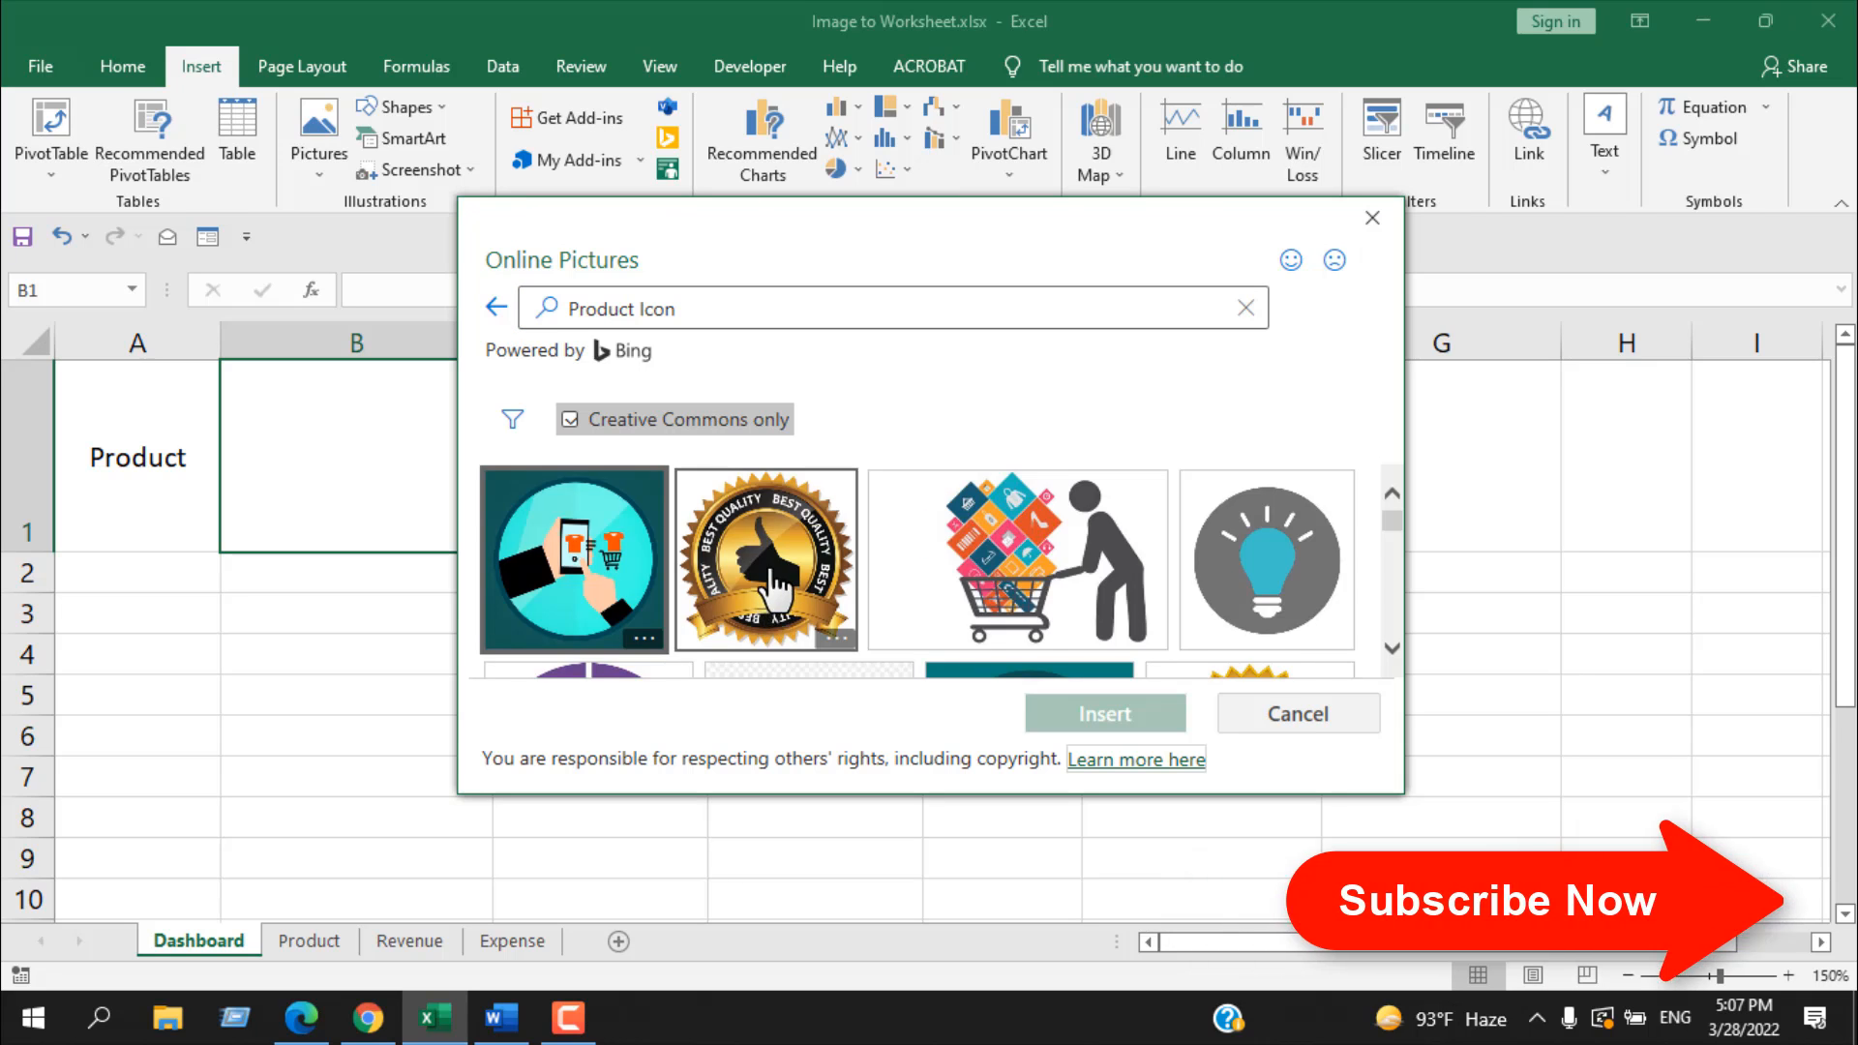
scroll(775, 584, down, 5)
scroll(891, 617, down, 1)
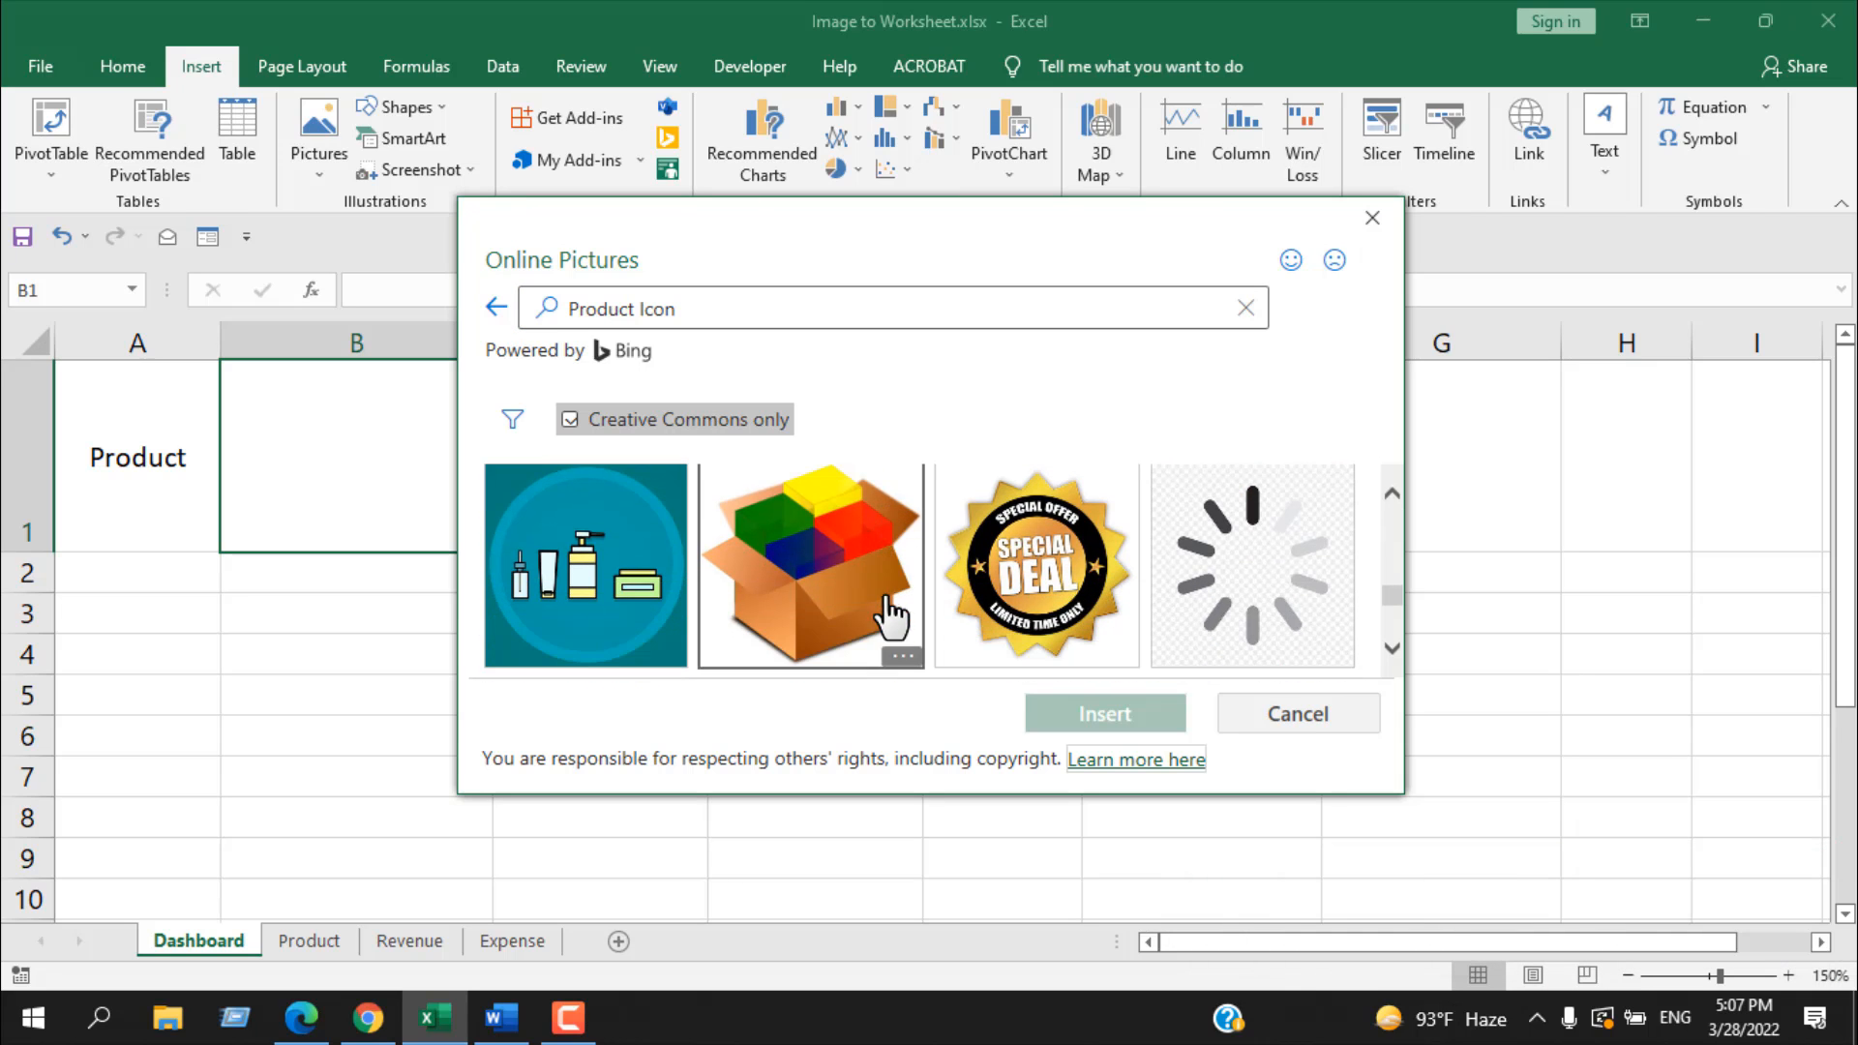
click(801, 619)
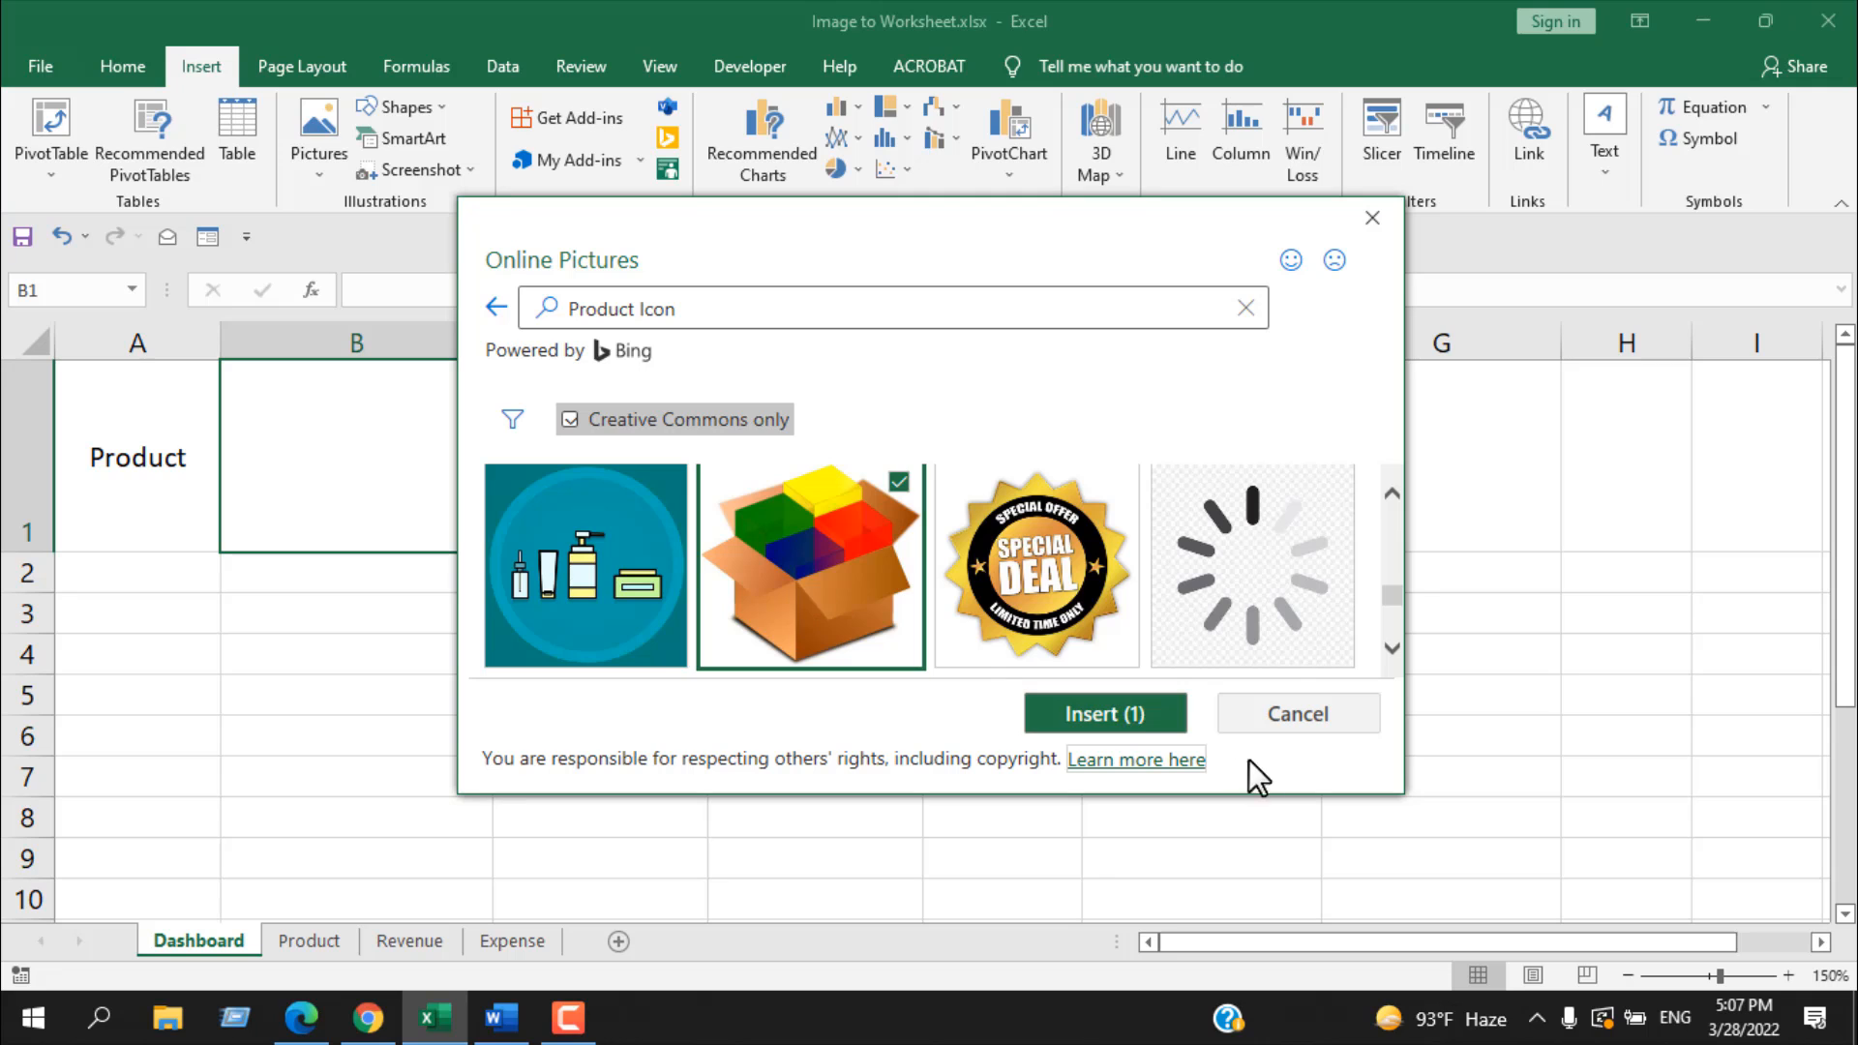
click(1140, 743)
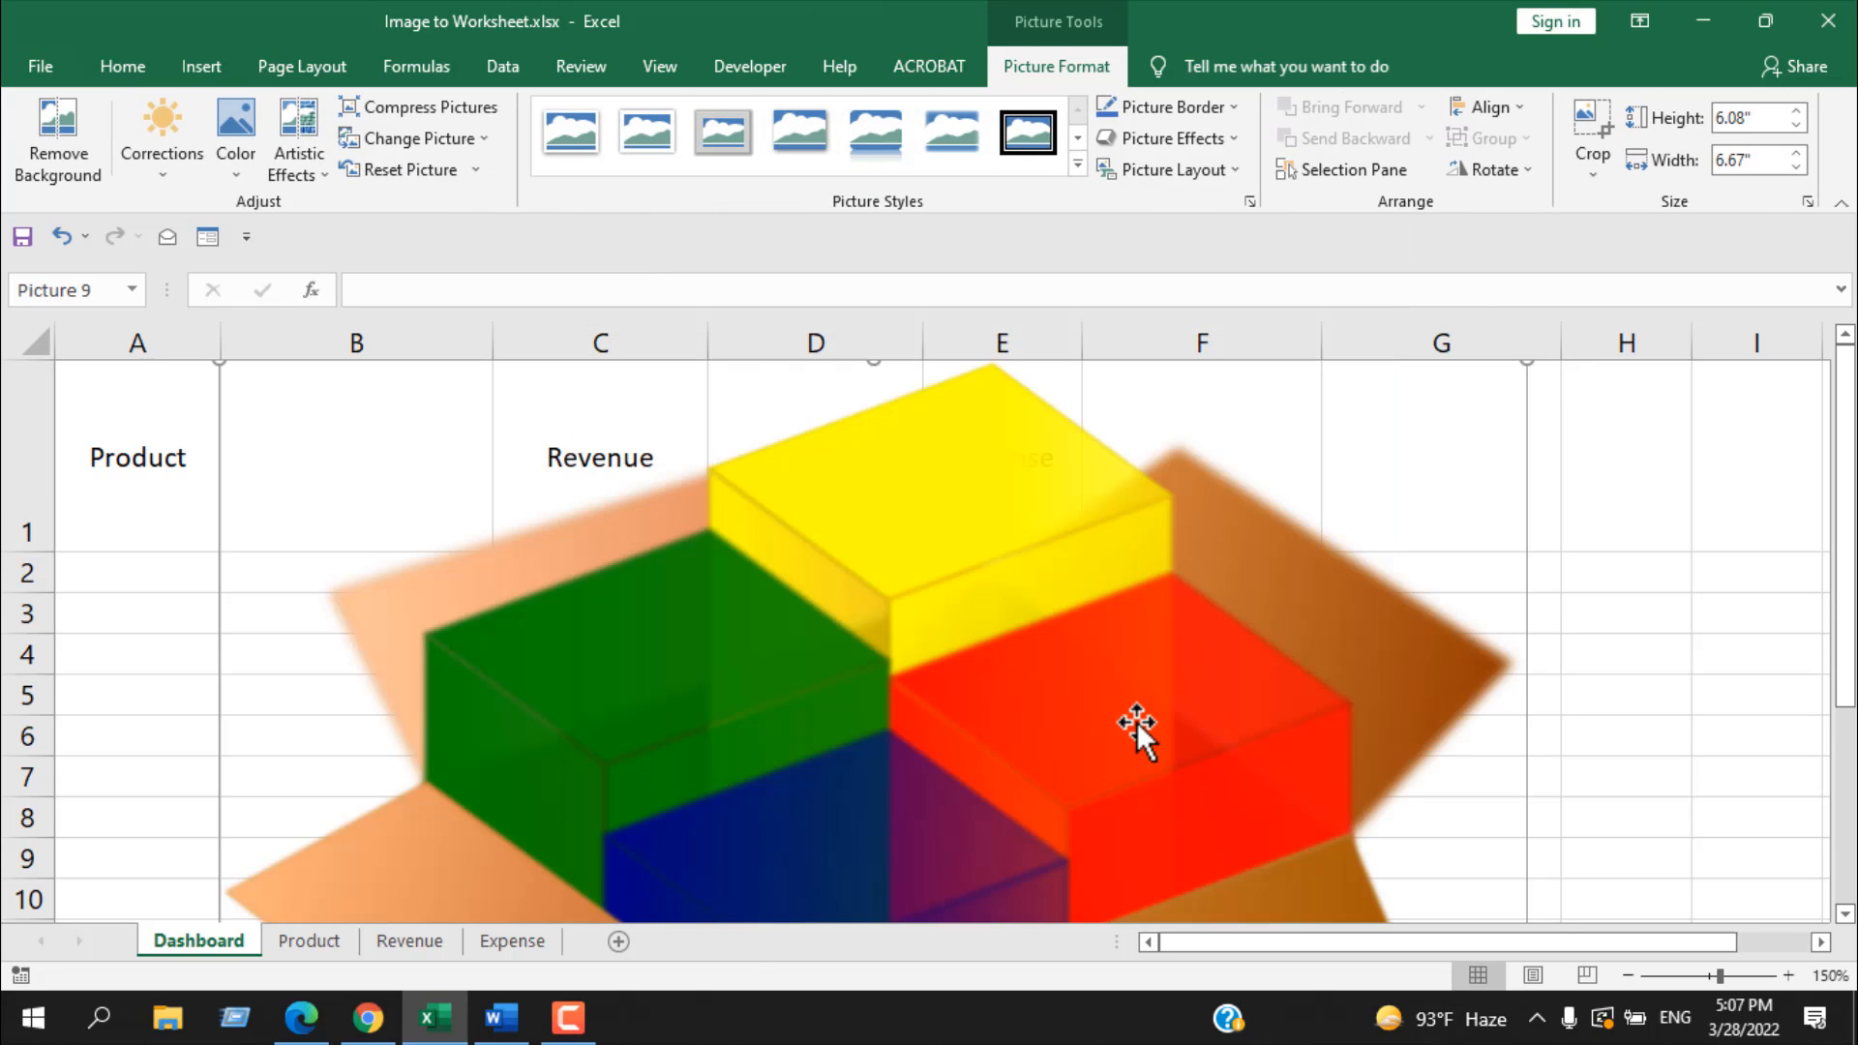
Step: Shrink the box picture to about 0.5" high by 0.55" wide and place it inside cell B1
scroll(1139, 726, down, 6)
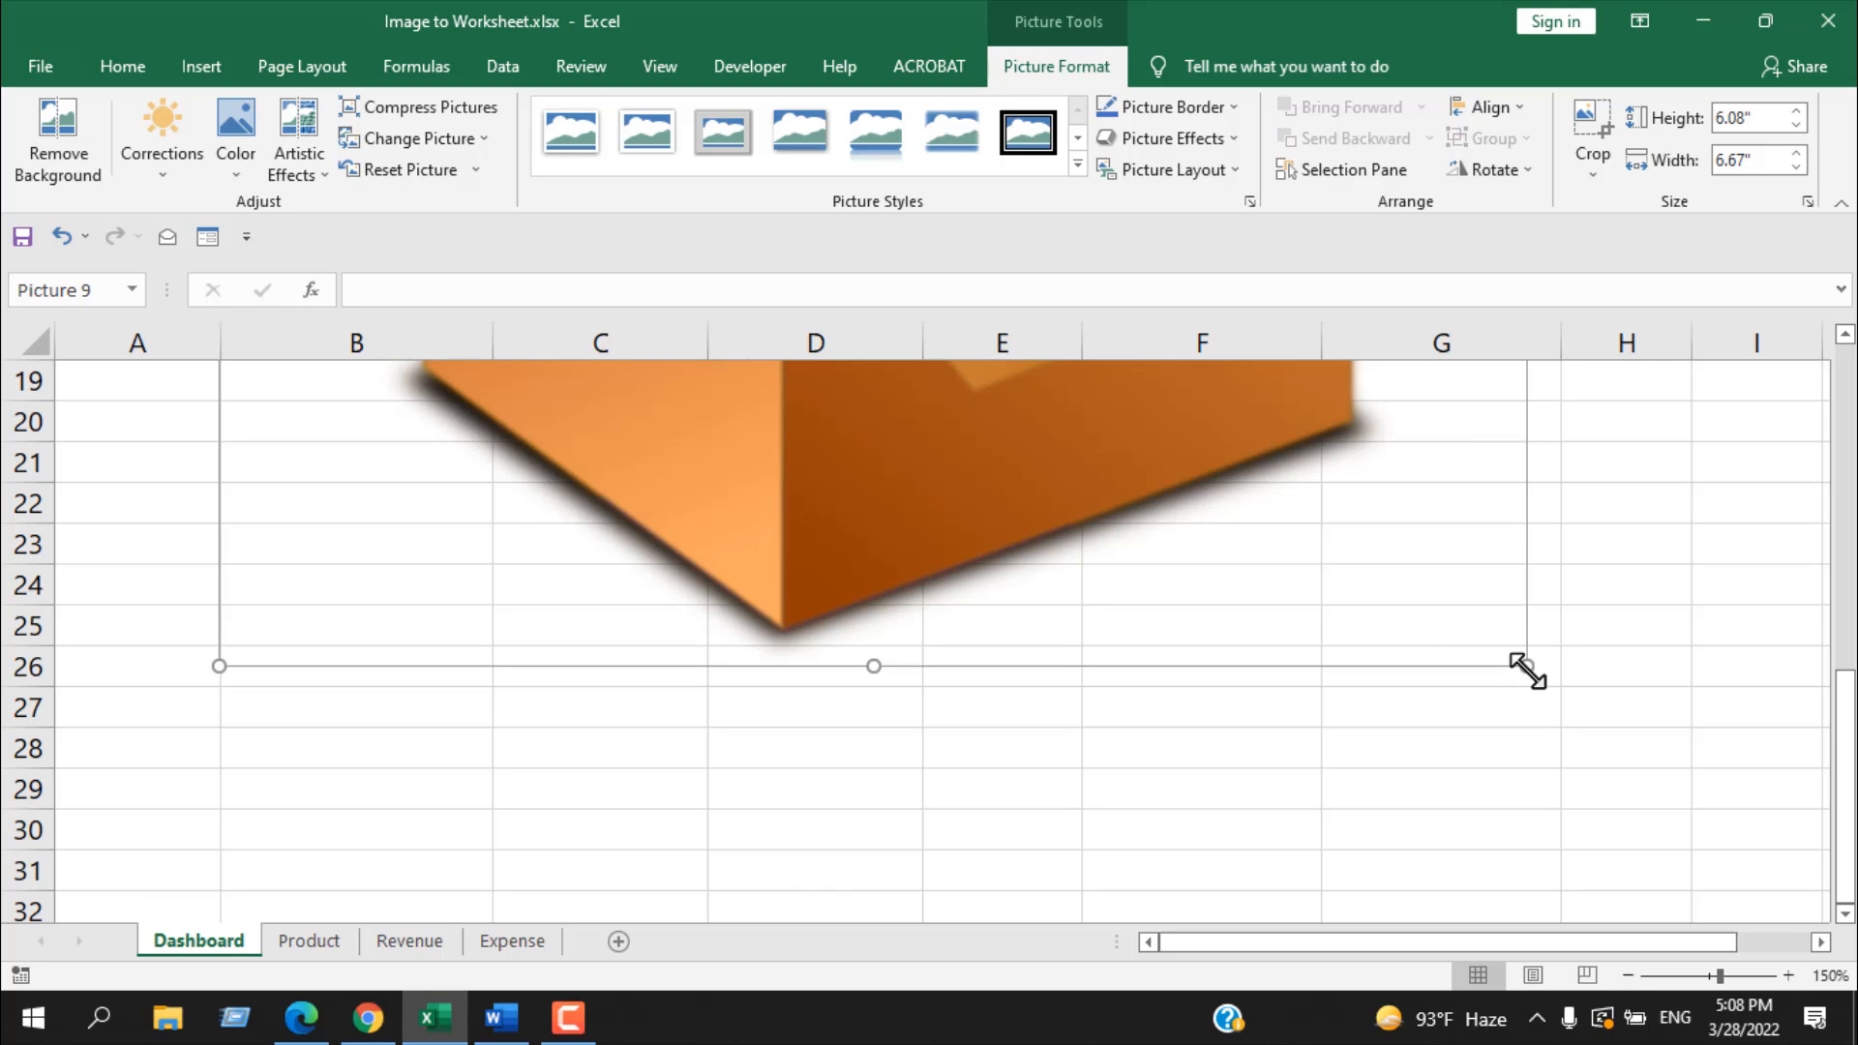
drag(1527, 669, 914, 371)
scroll(968, 542, up, 5)
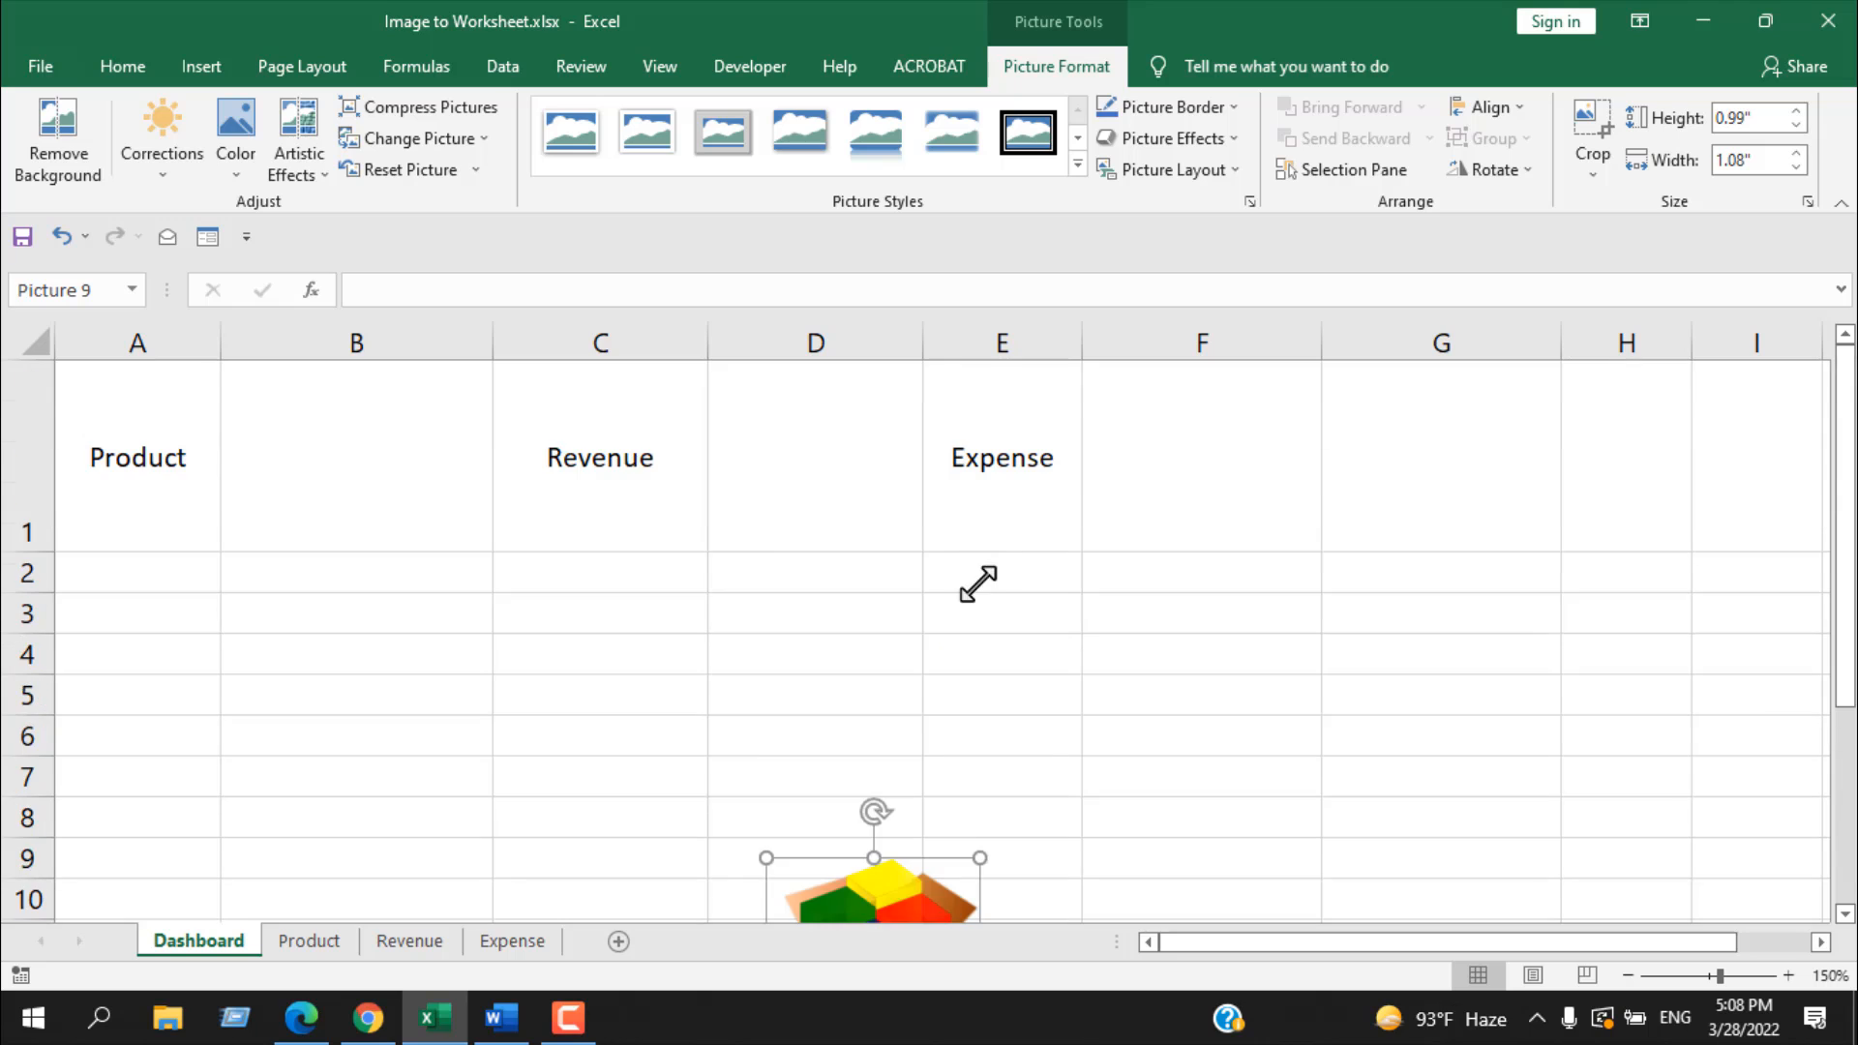
scroll(978, 584, down, 3)
scroll(982, 619, up, 1)
drag(978, 651, 922, 607)
scroll(962, 639, up, 2)
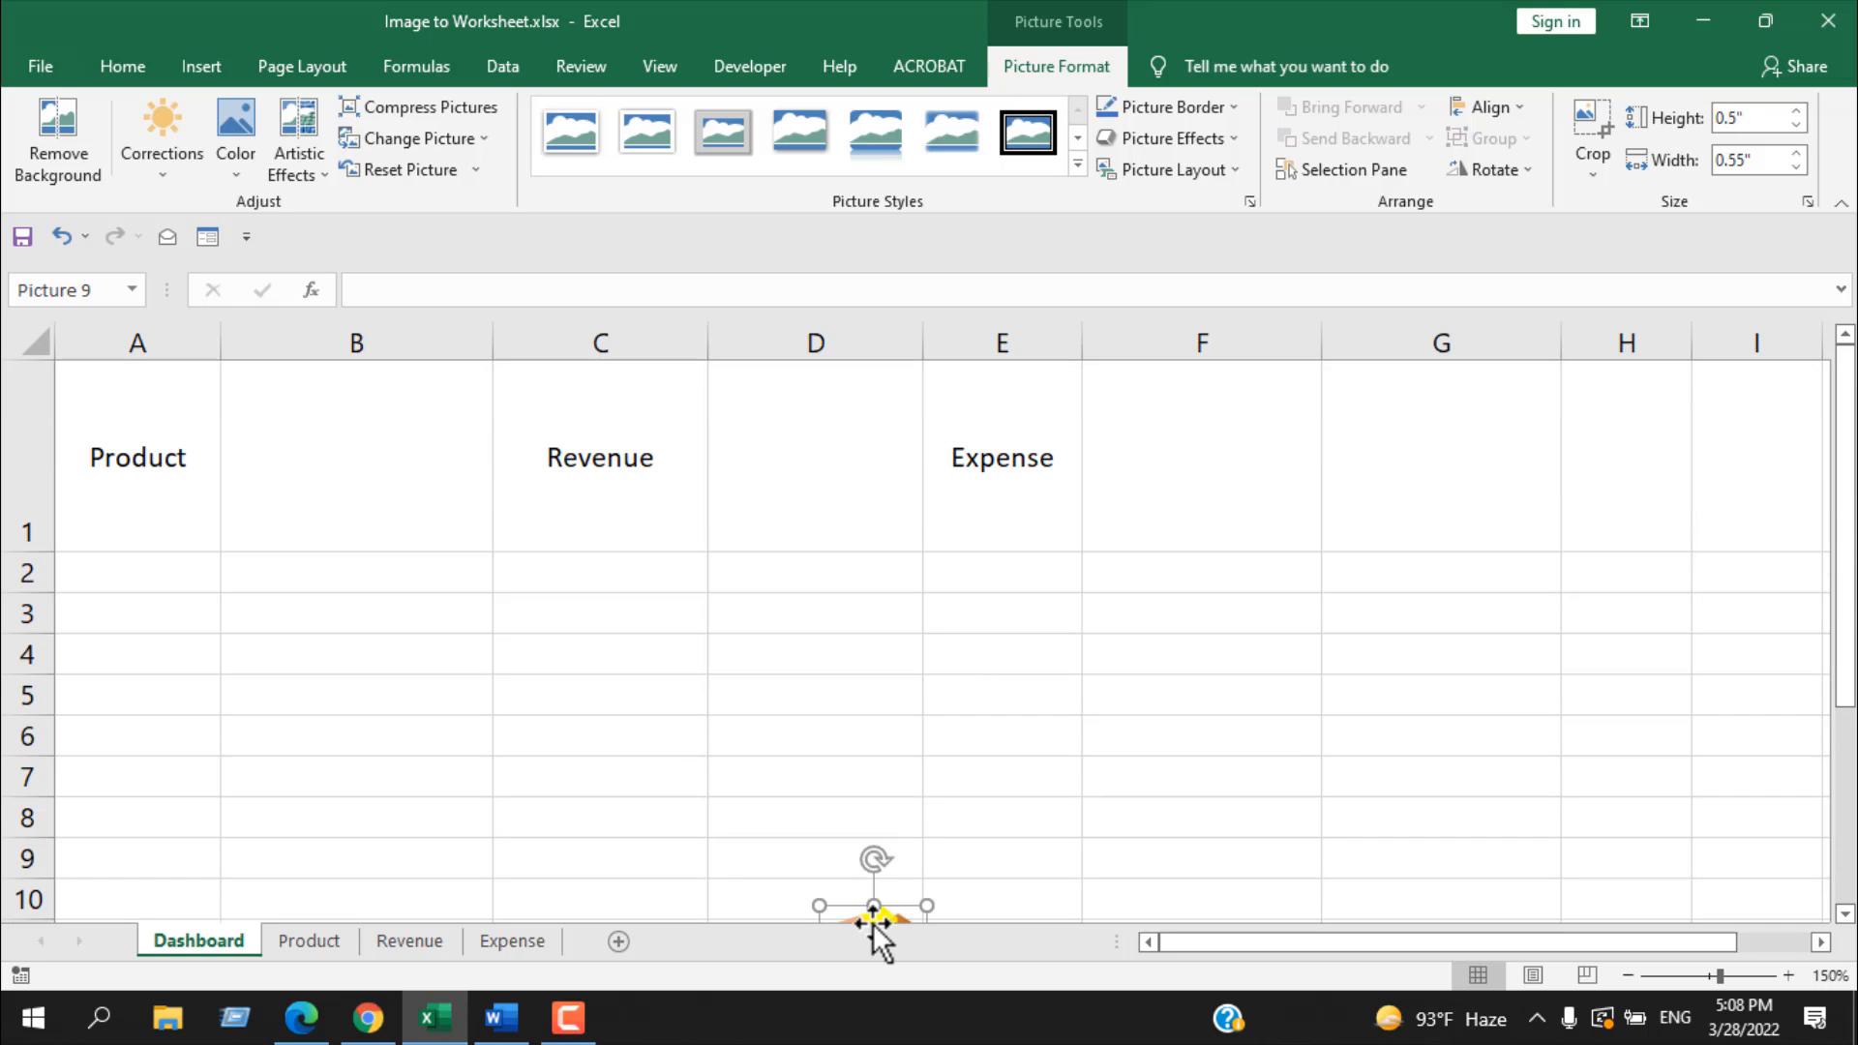
drag(872, 921, 343, 409)
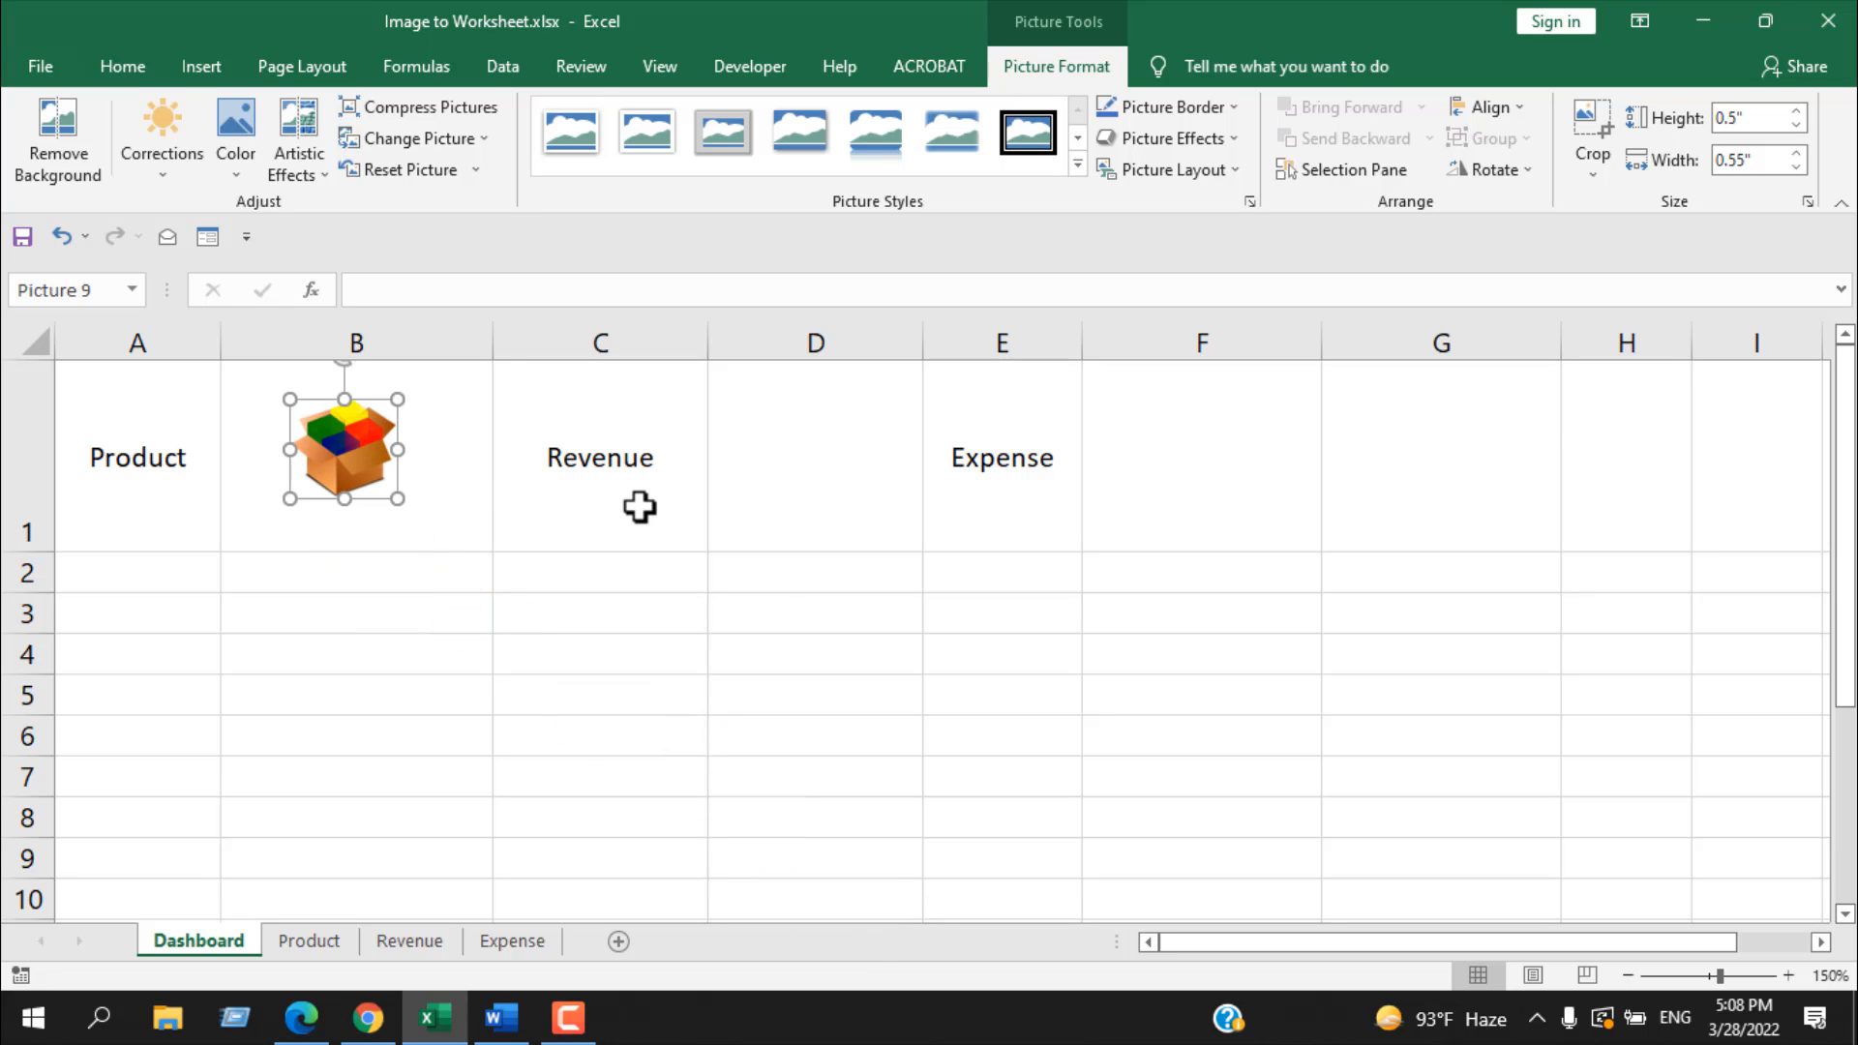
Step: Search online pictures for "Revenue Icon" and insert the bar chart with green arrow and dollar sign at cell D1
click(802, 487)
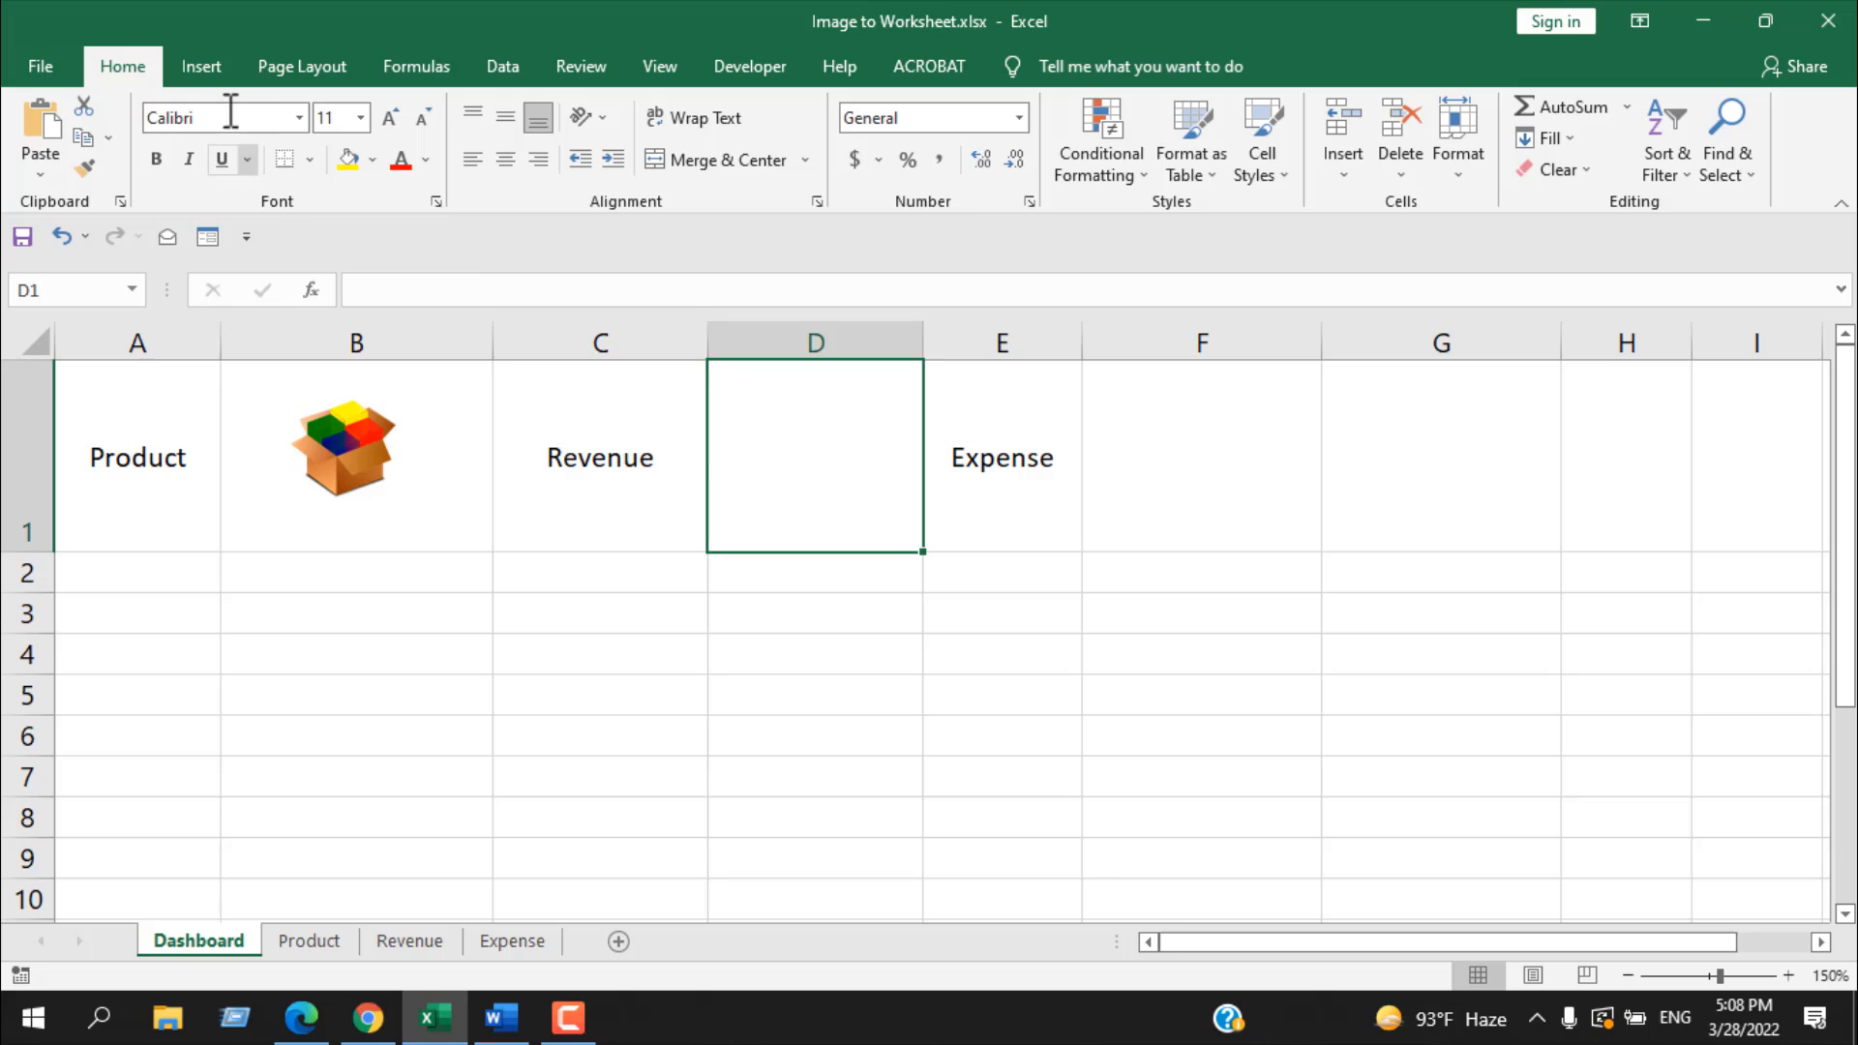
click(197, 64)
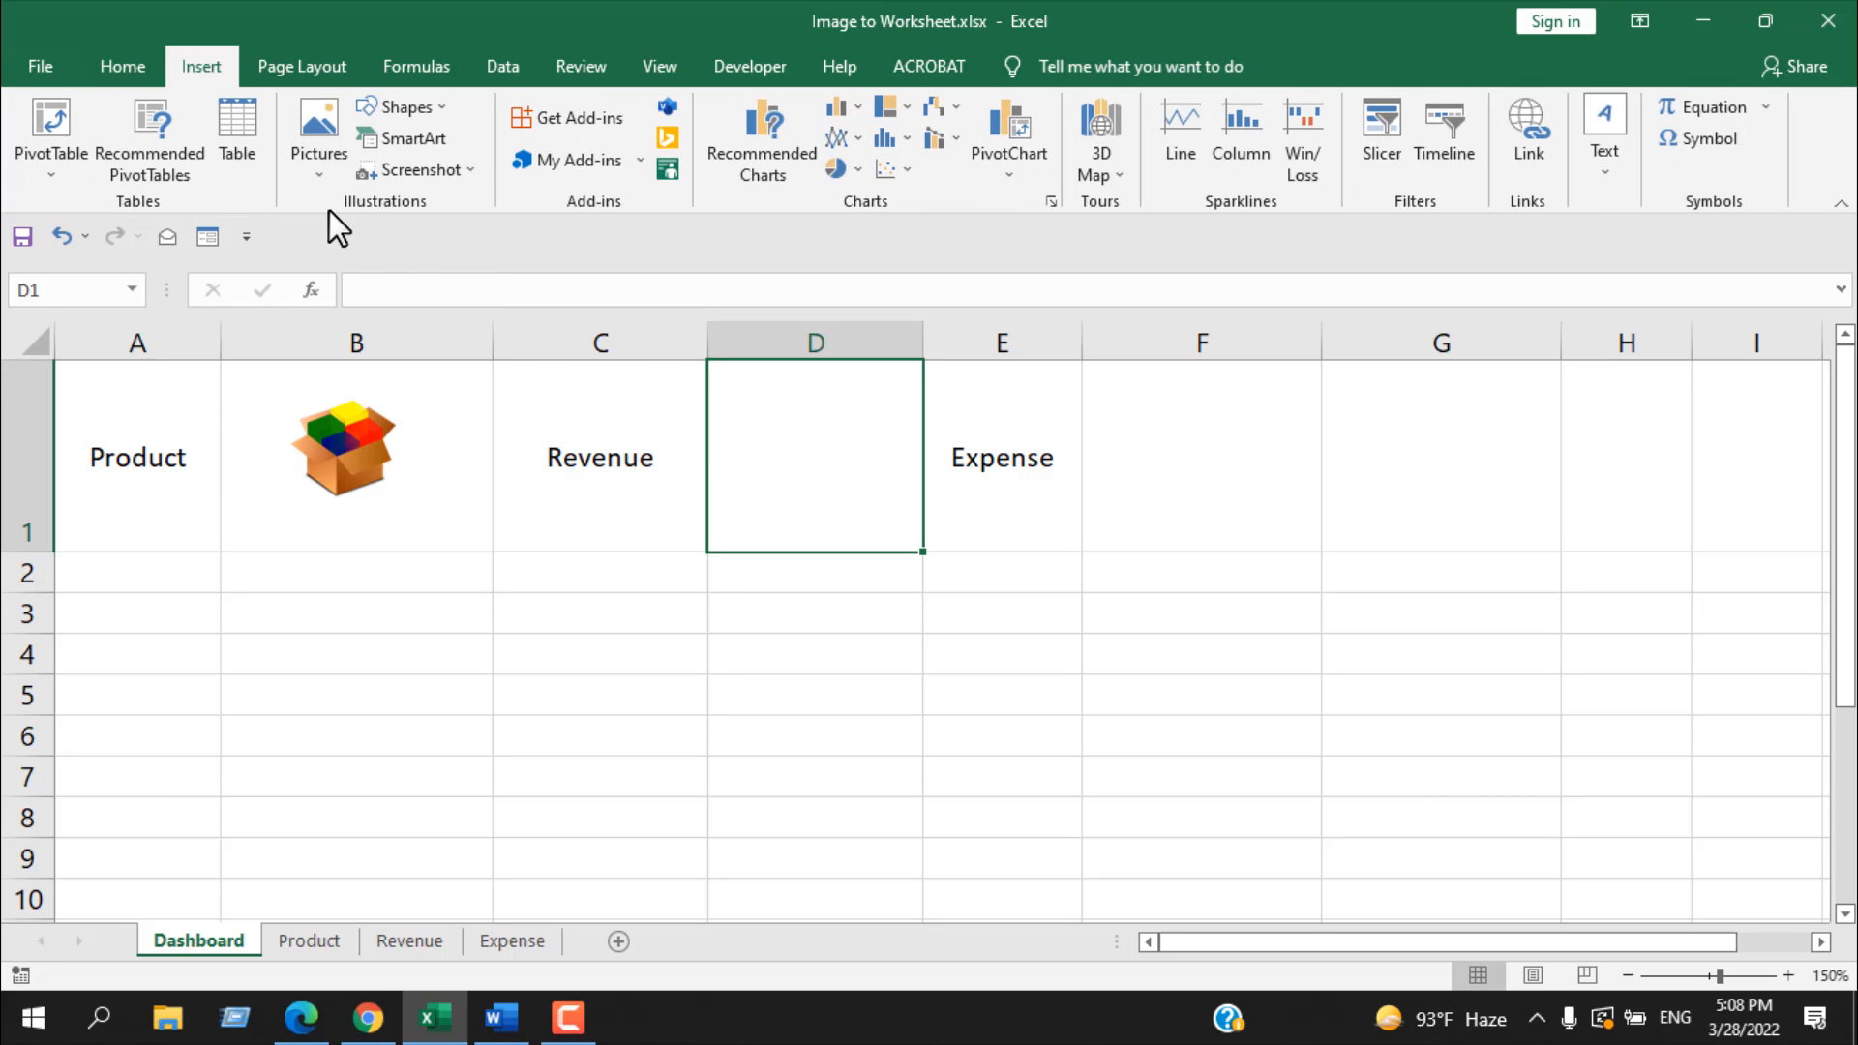
click(319, 174)
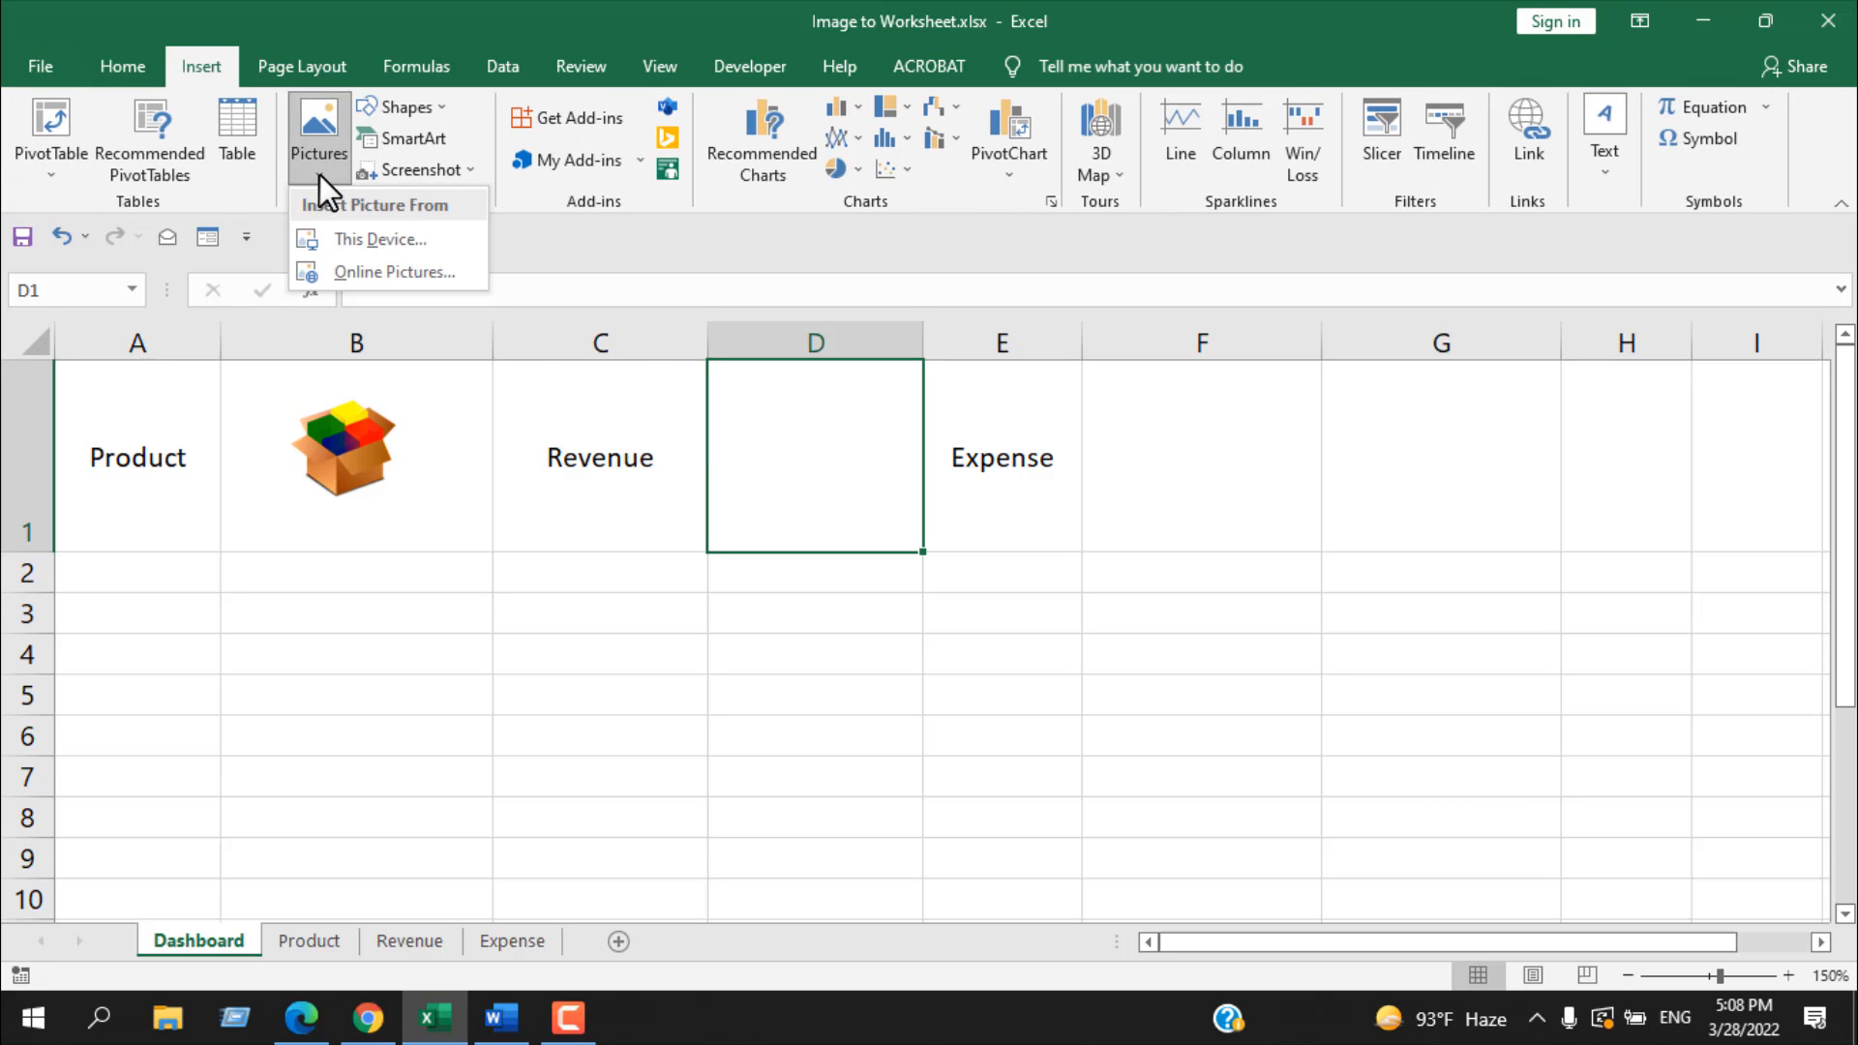
click(400, 275)
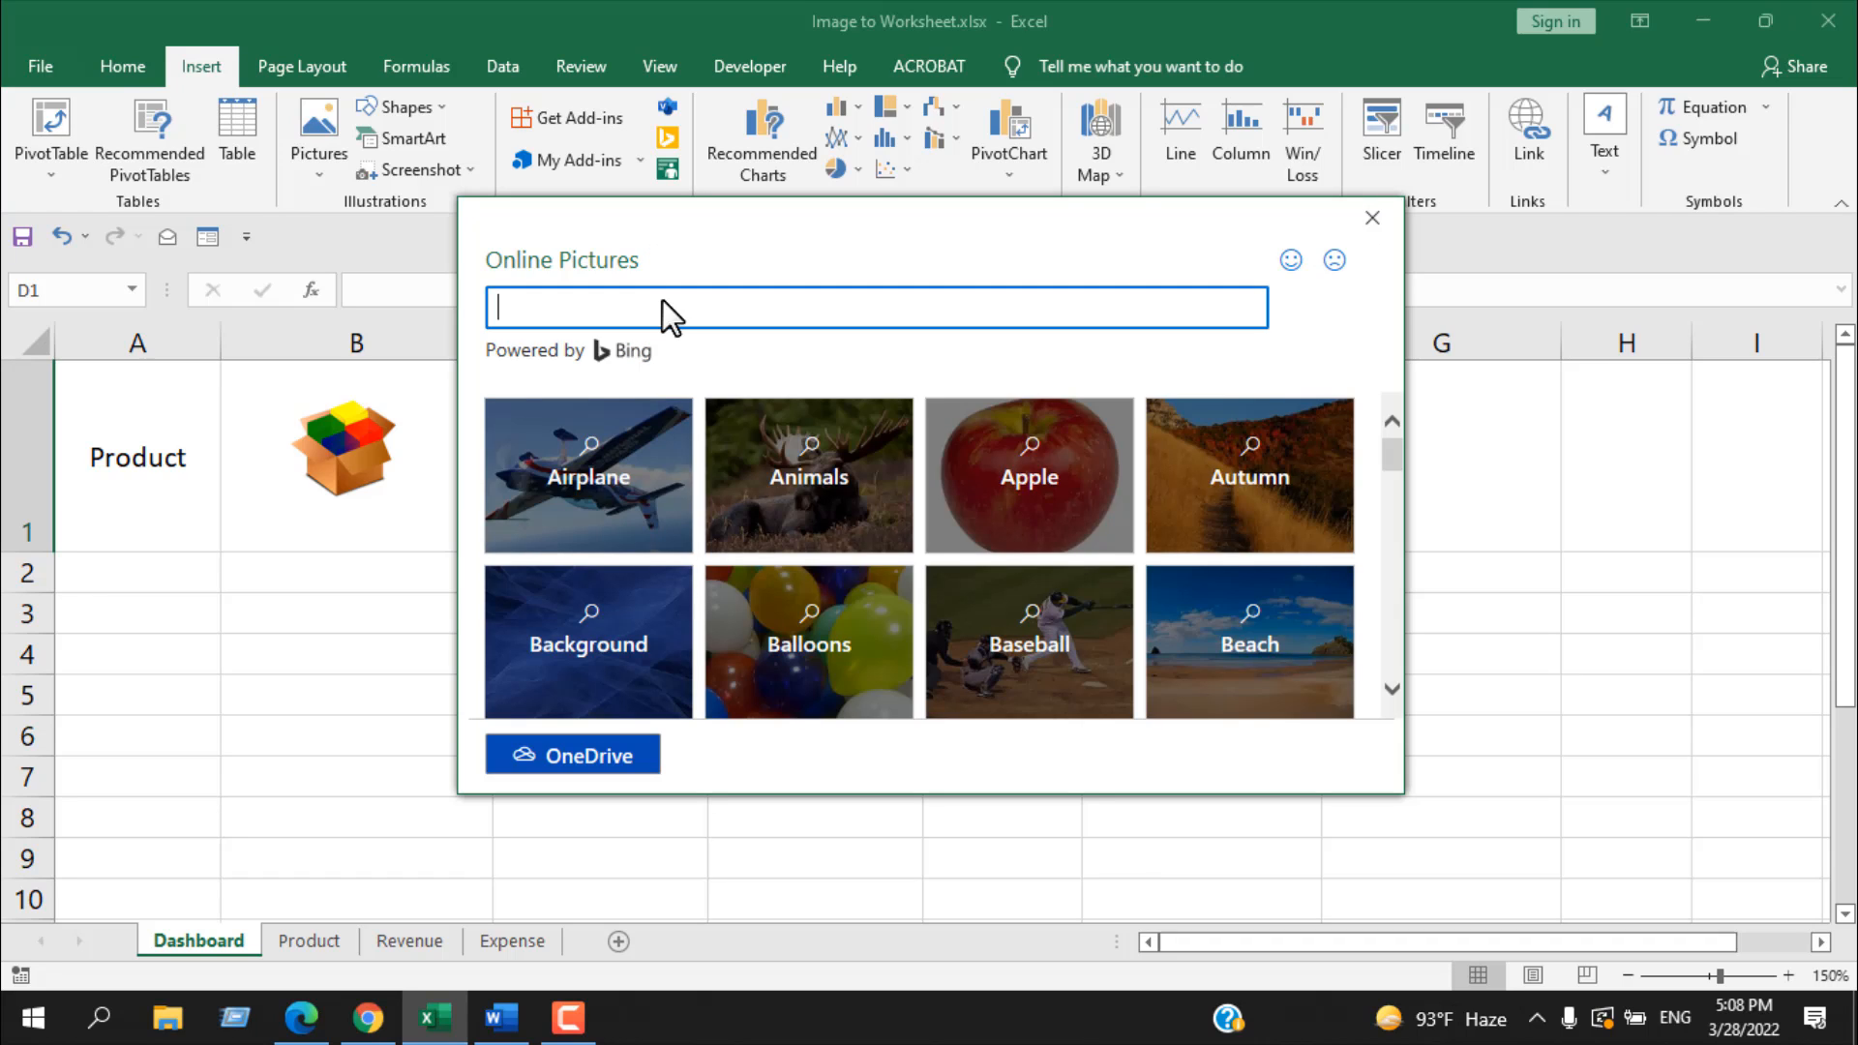
text(Revenue Icon)
key(Return)
click(578, 564)
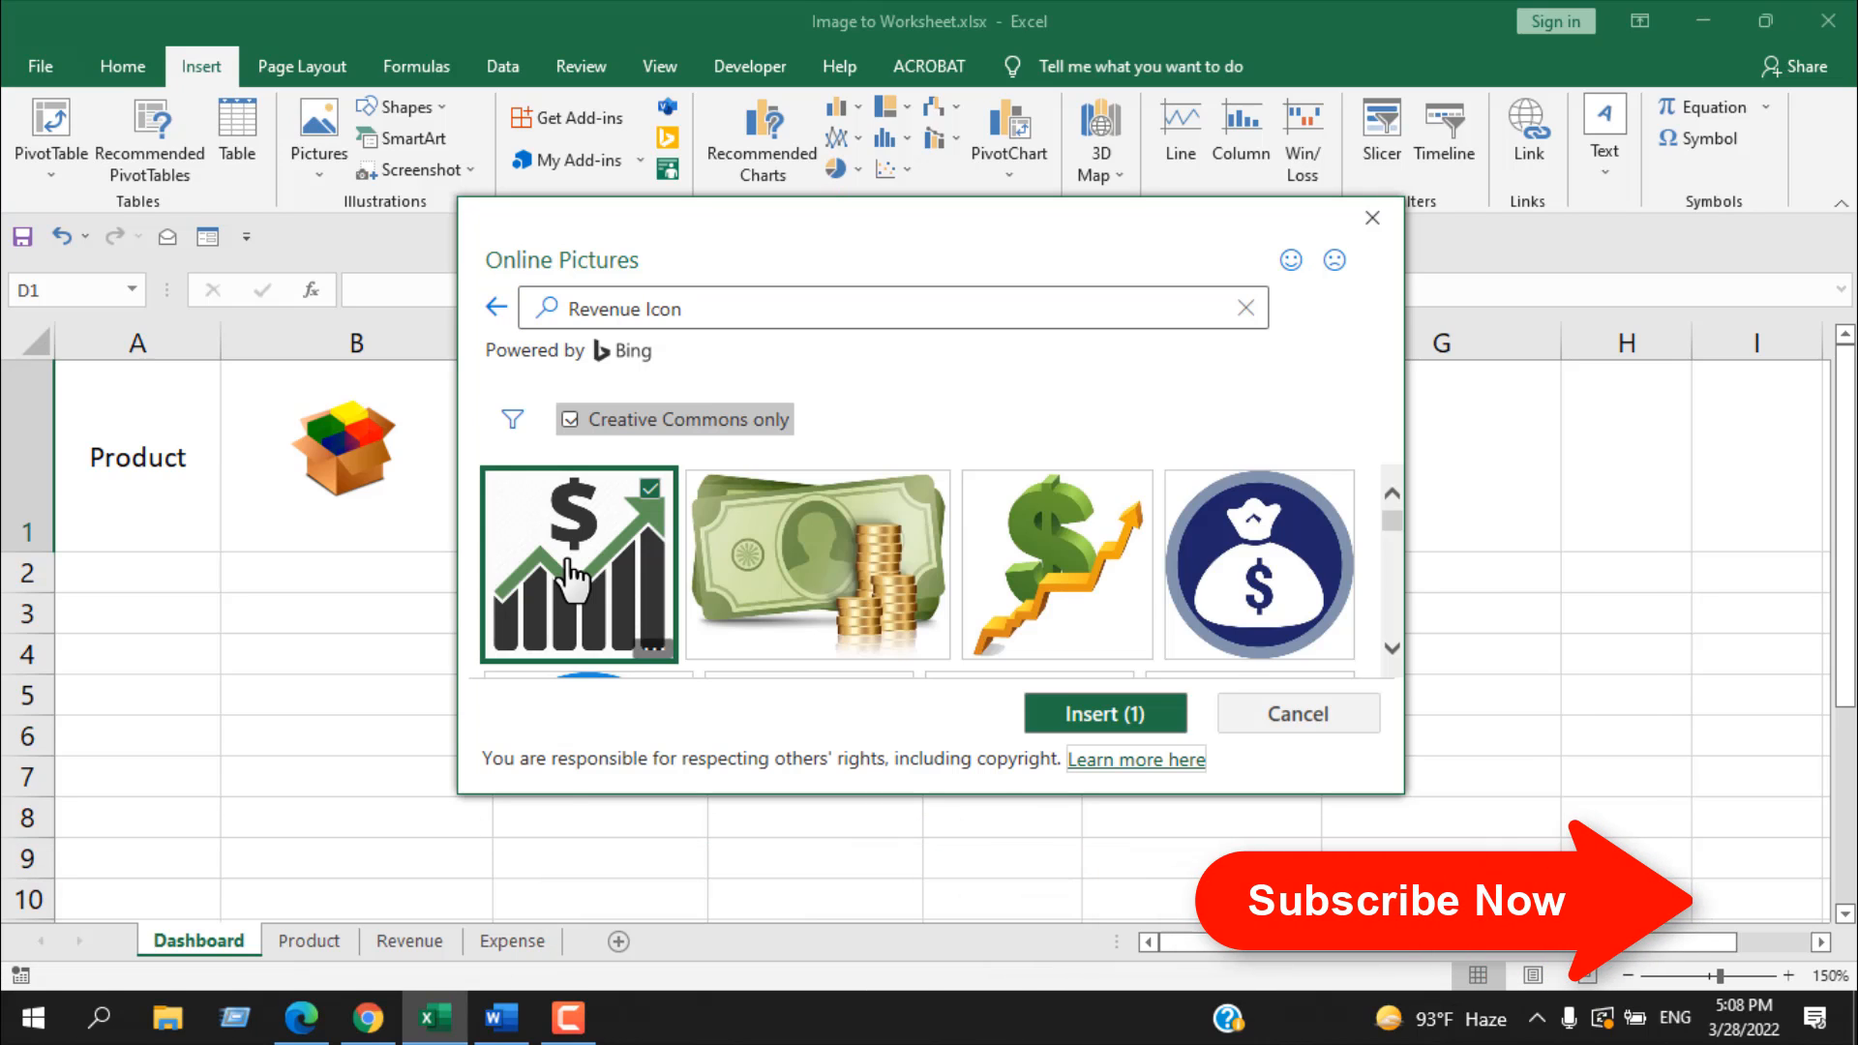
click(1104, 713)
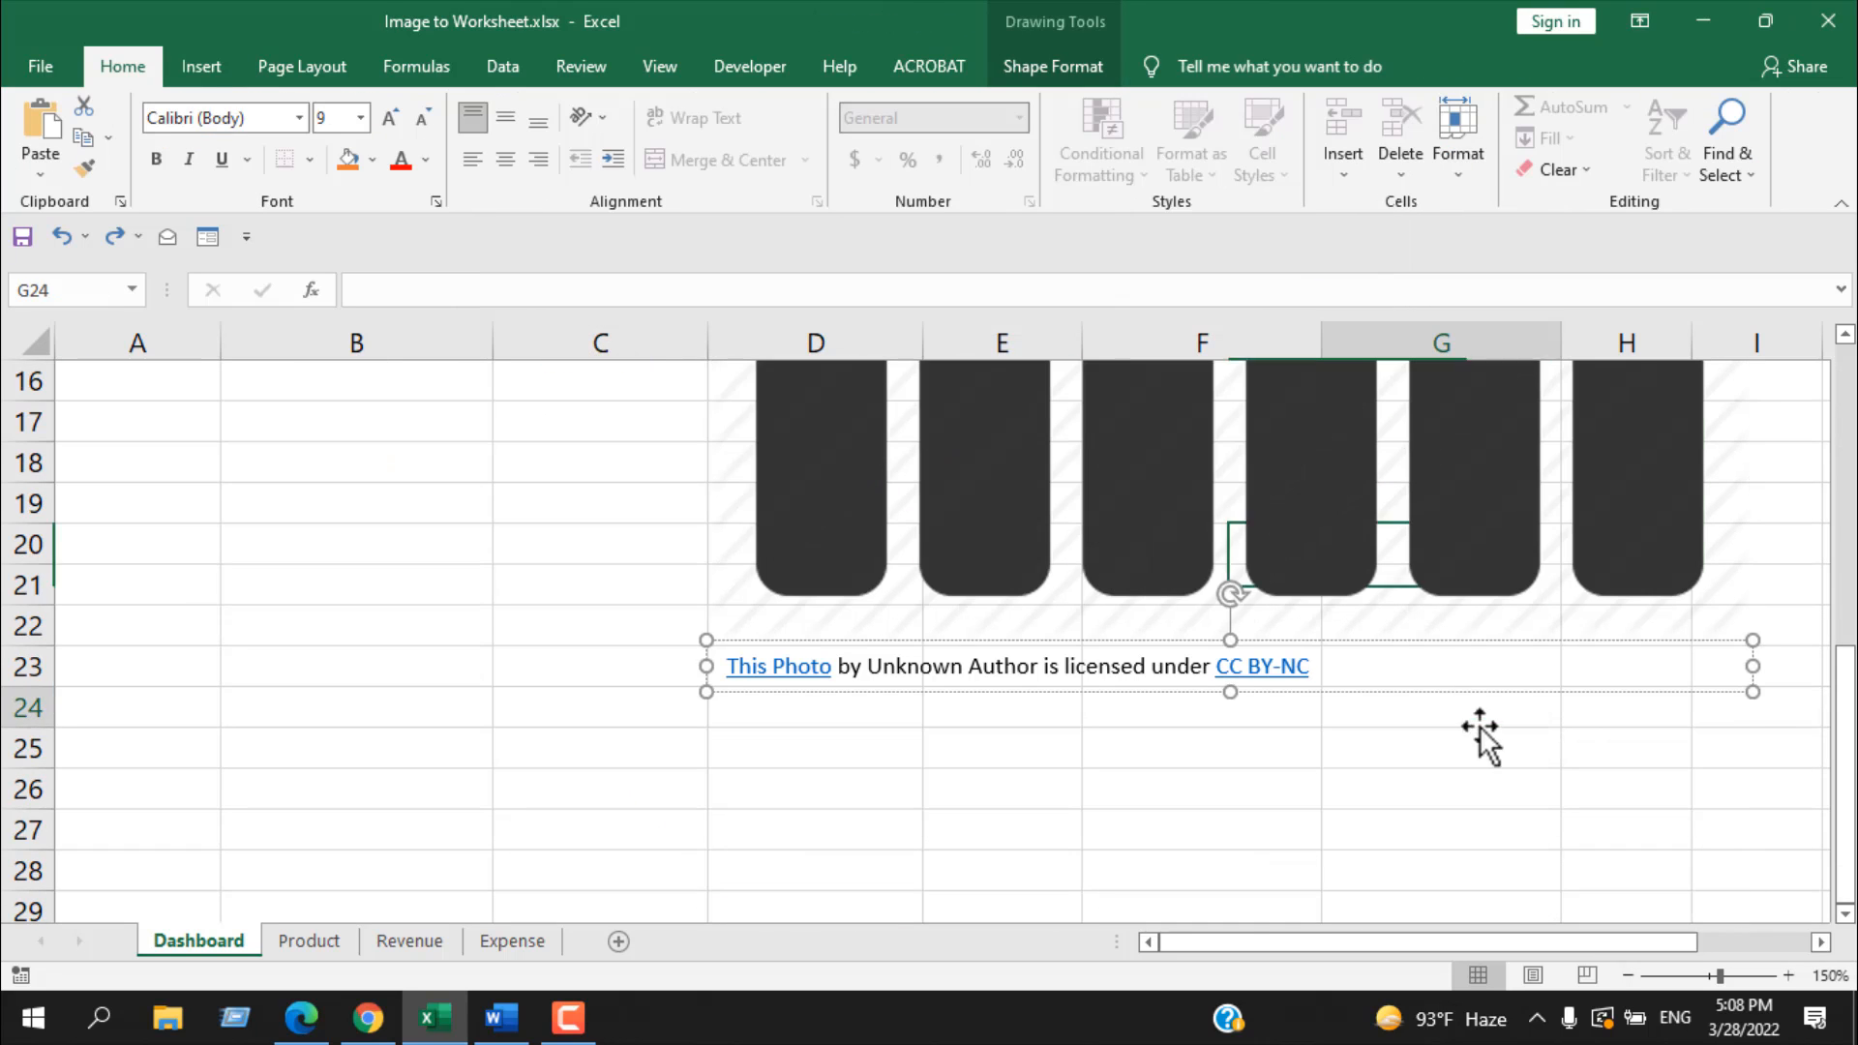
Step: Delete the photo attribution text box below the revenue chart picture
click(1478, 721)
click(1659, 685)
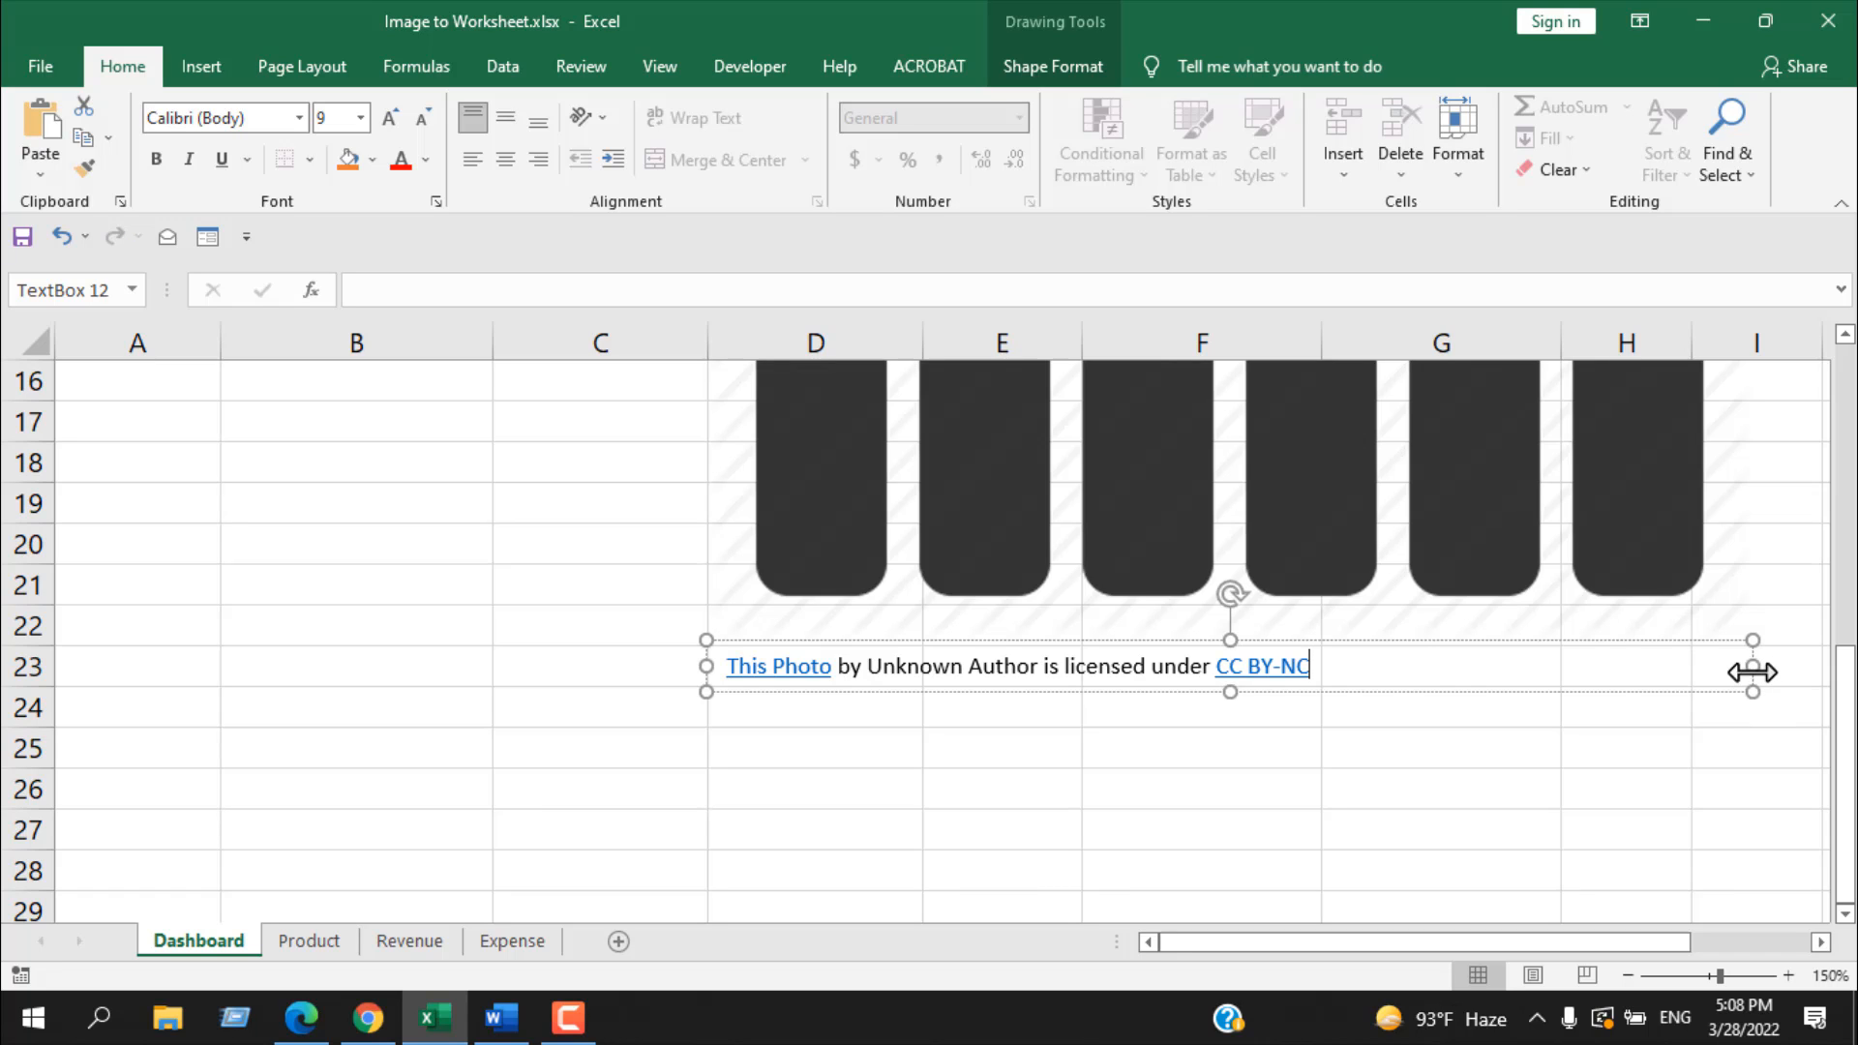
click(1752, 672)
key(Delete)
Step: Shrink the revenue chart picture to fit cell D1 and place it there, beside the Revenue label
scroll(1752, 671, up, 3)
click(1559, 664)
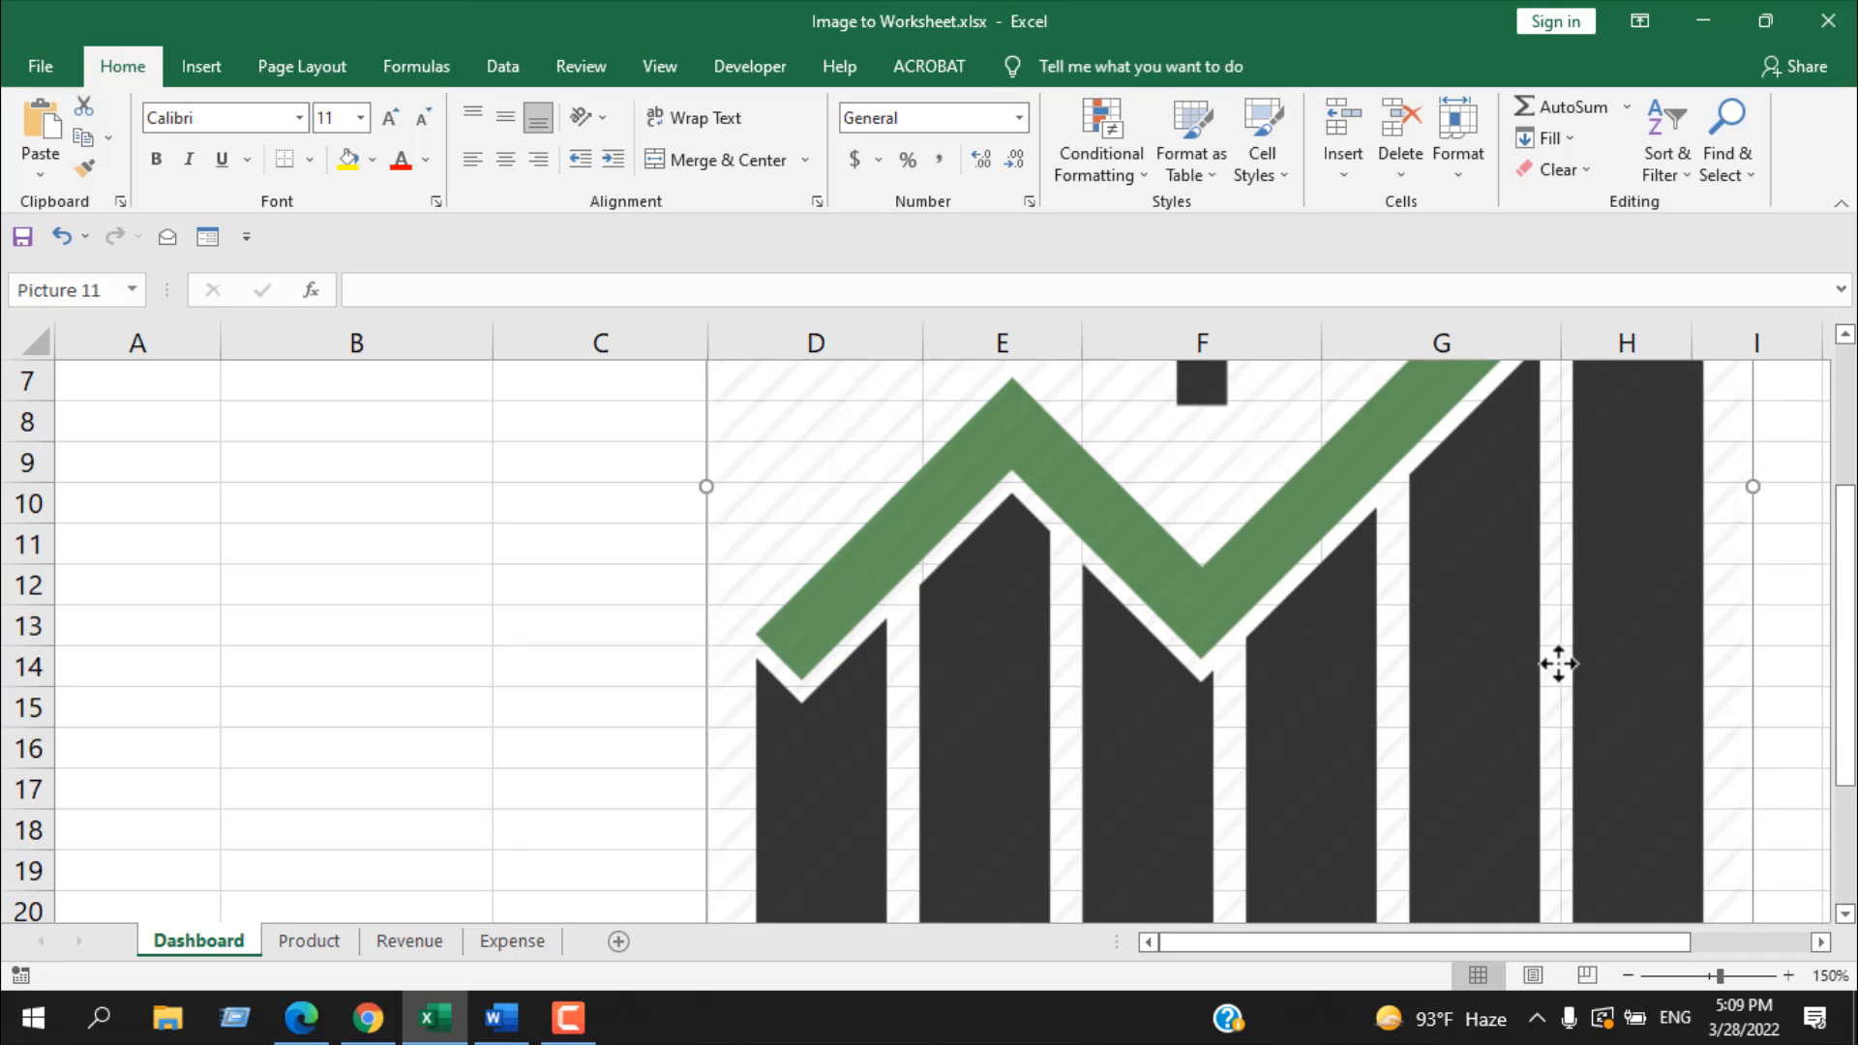
scroll(1558, 663, down, 4)
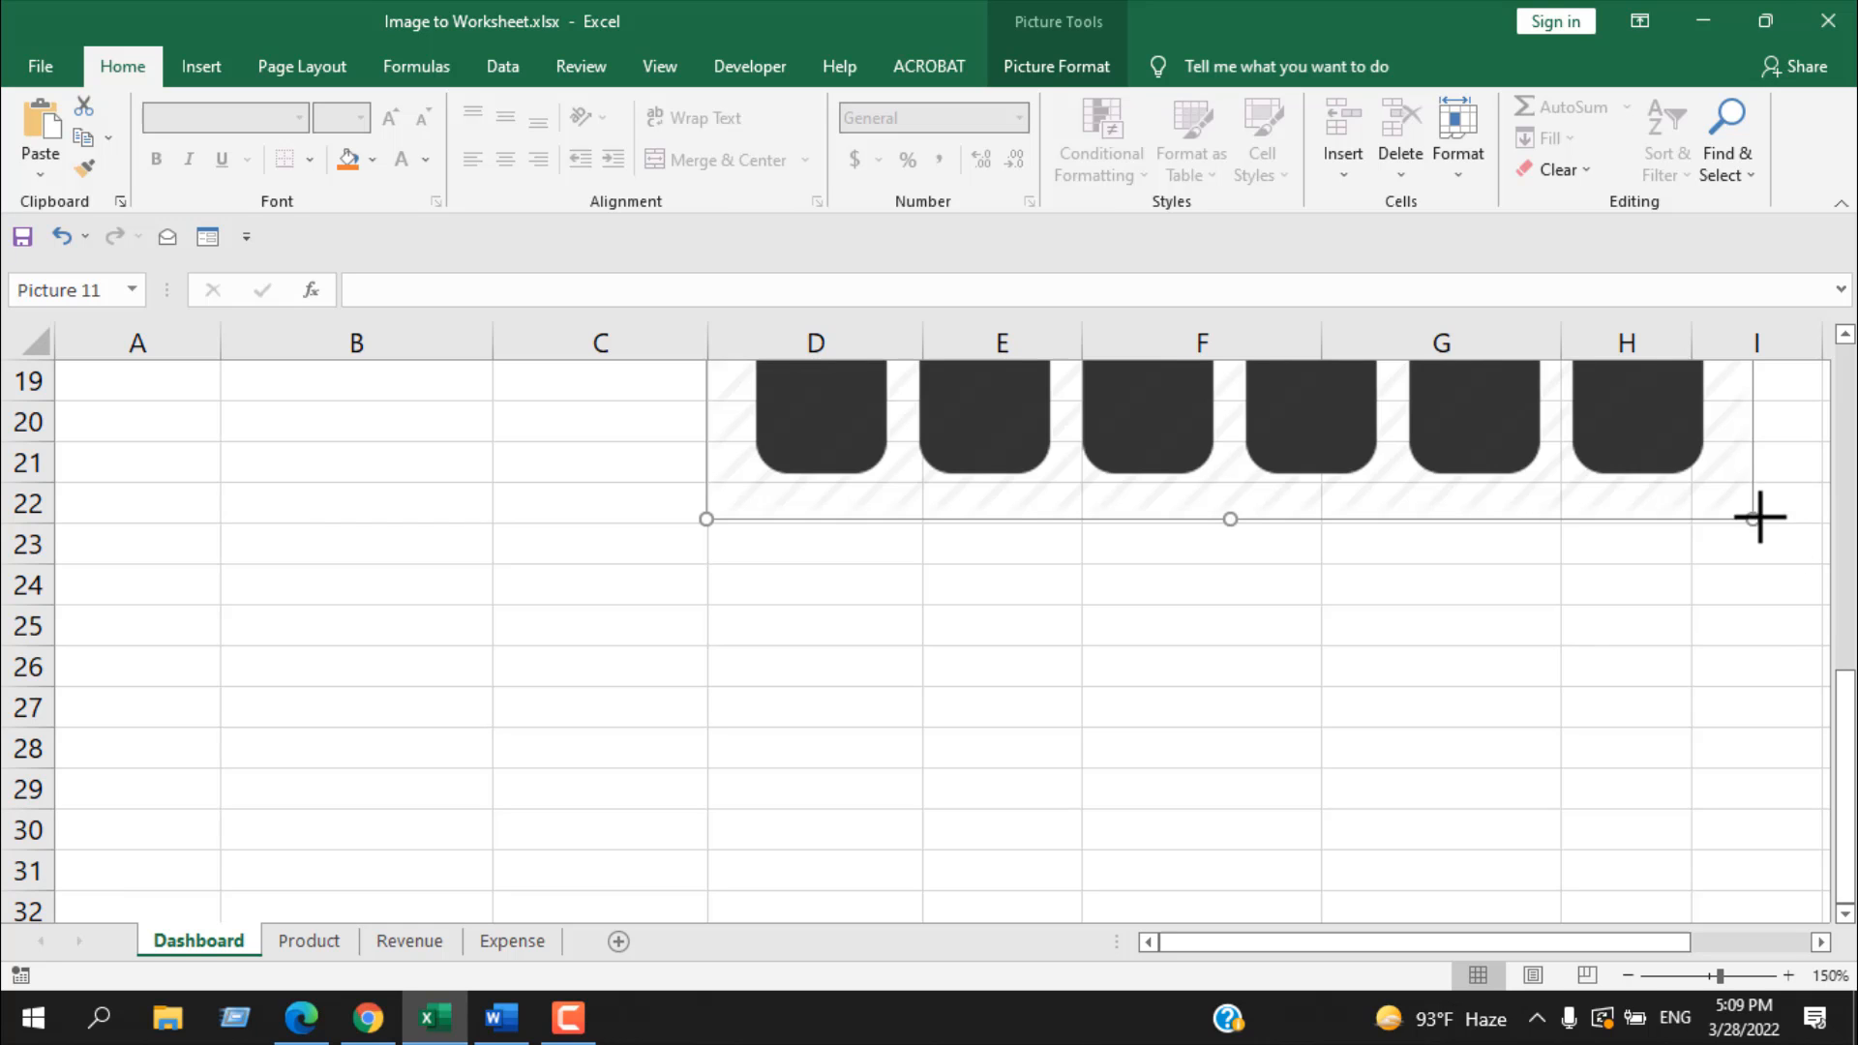
drag(1759, 518, 1484, 381)
scroll(1596, 562, up, 5)
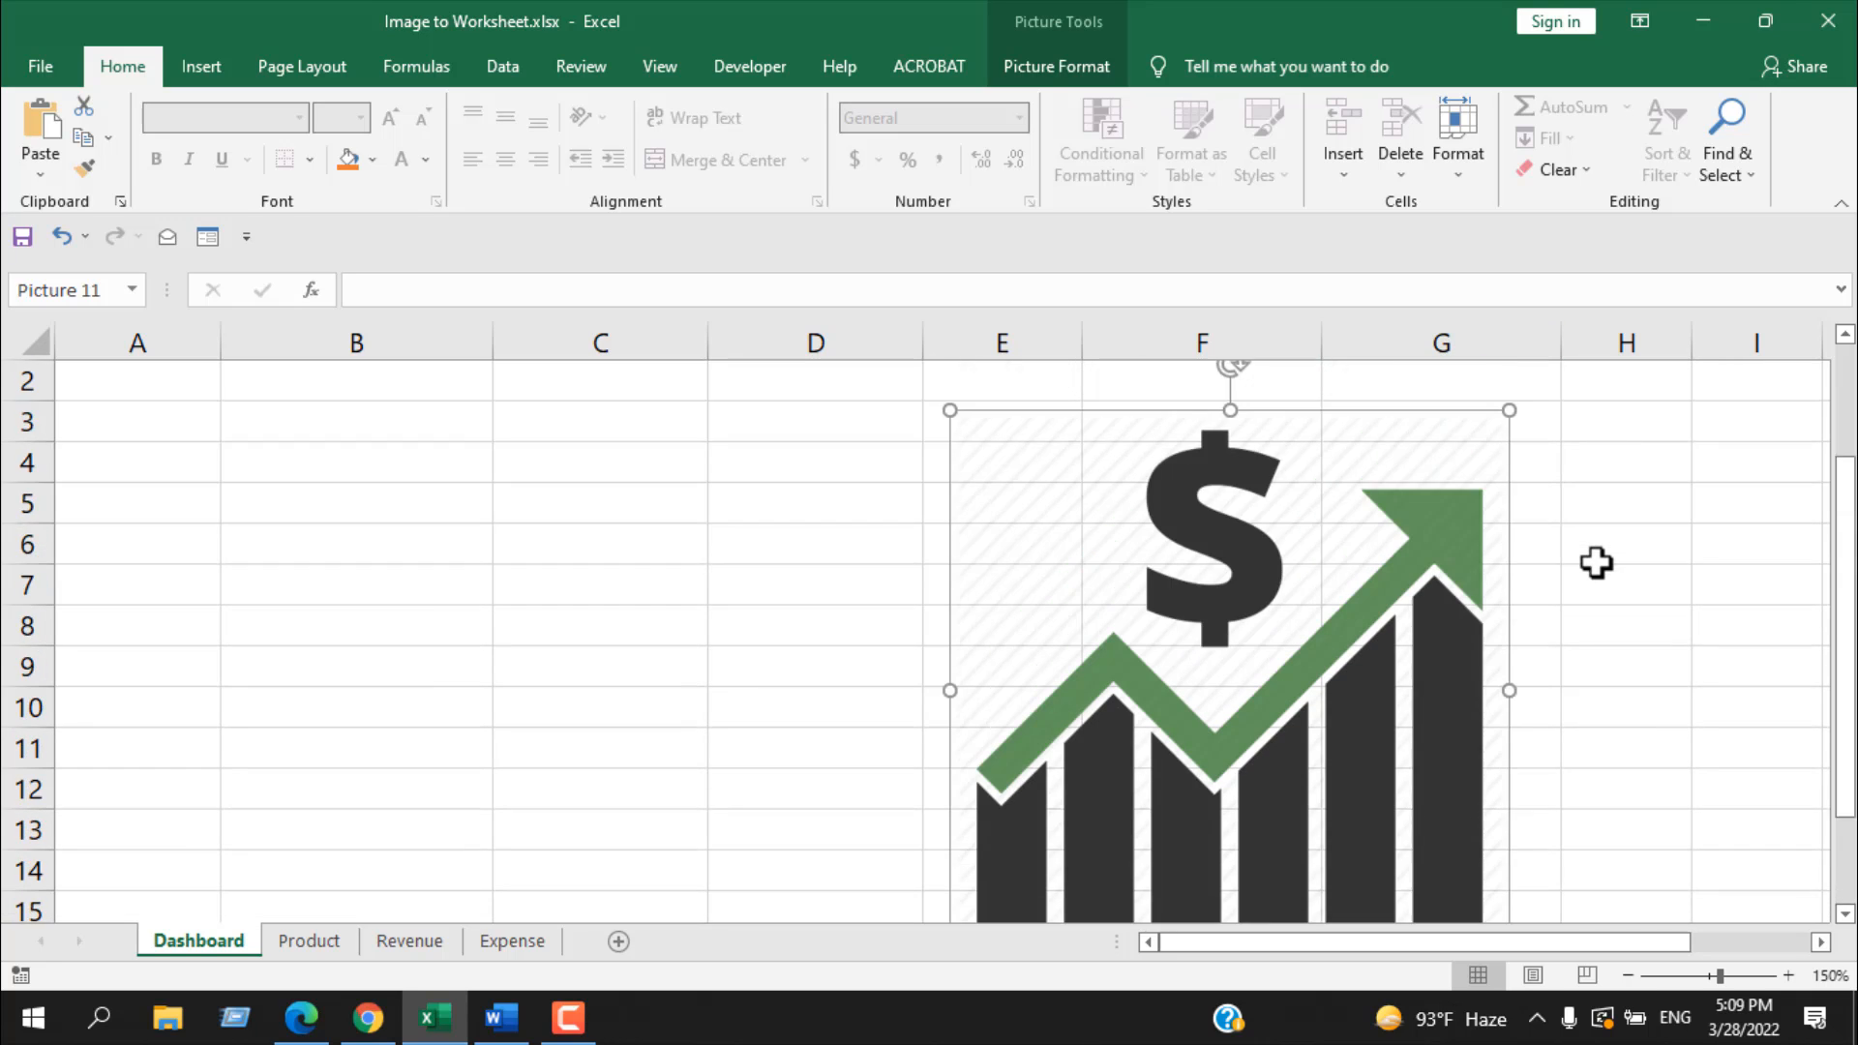
scroll(1596, 562, down, 2)
drag(1507, 722, 1298, 506)
scroll(1298, 513, up, 3)
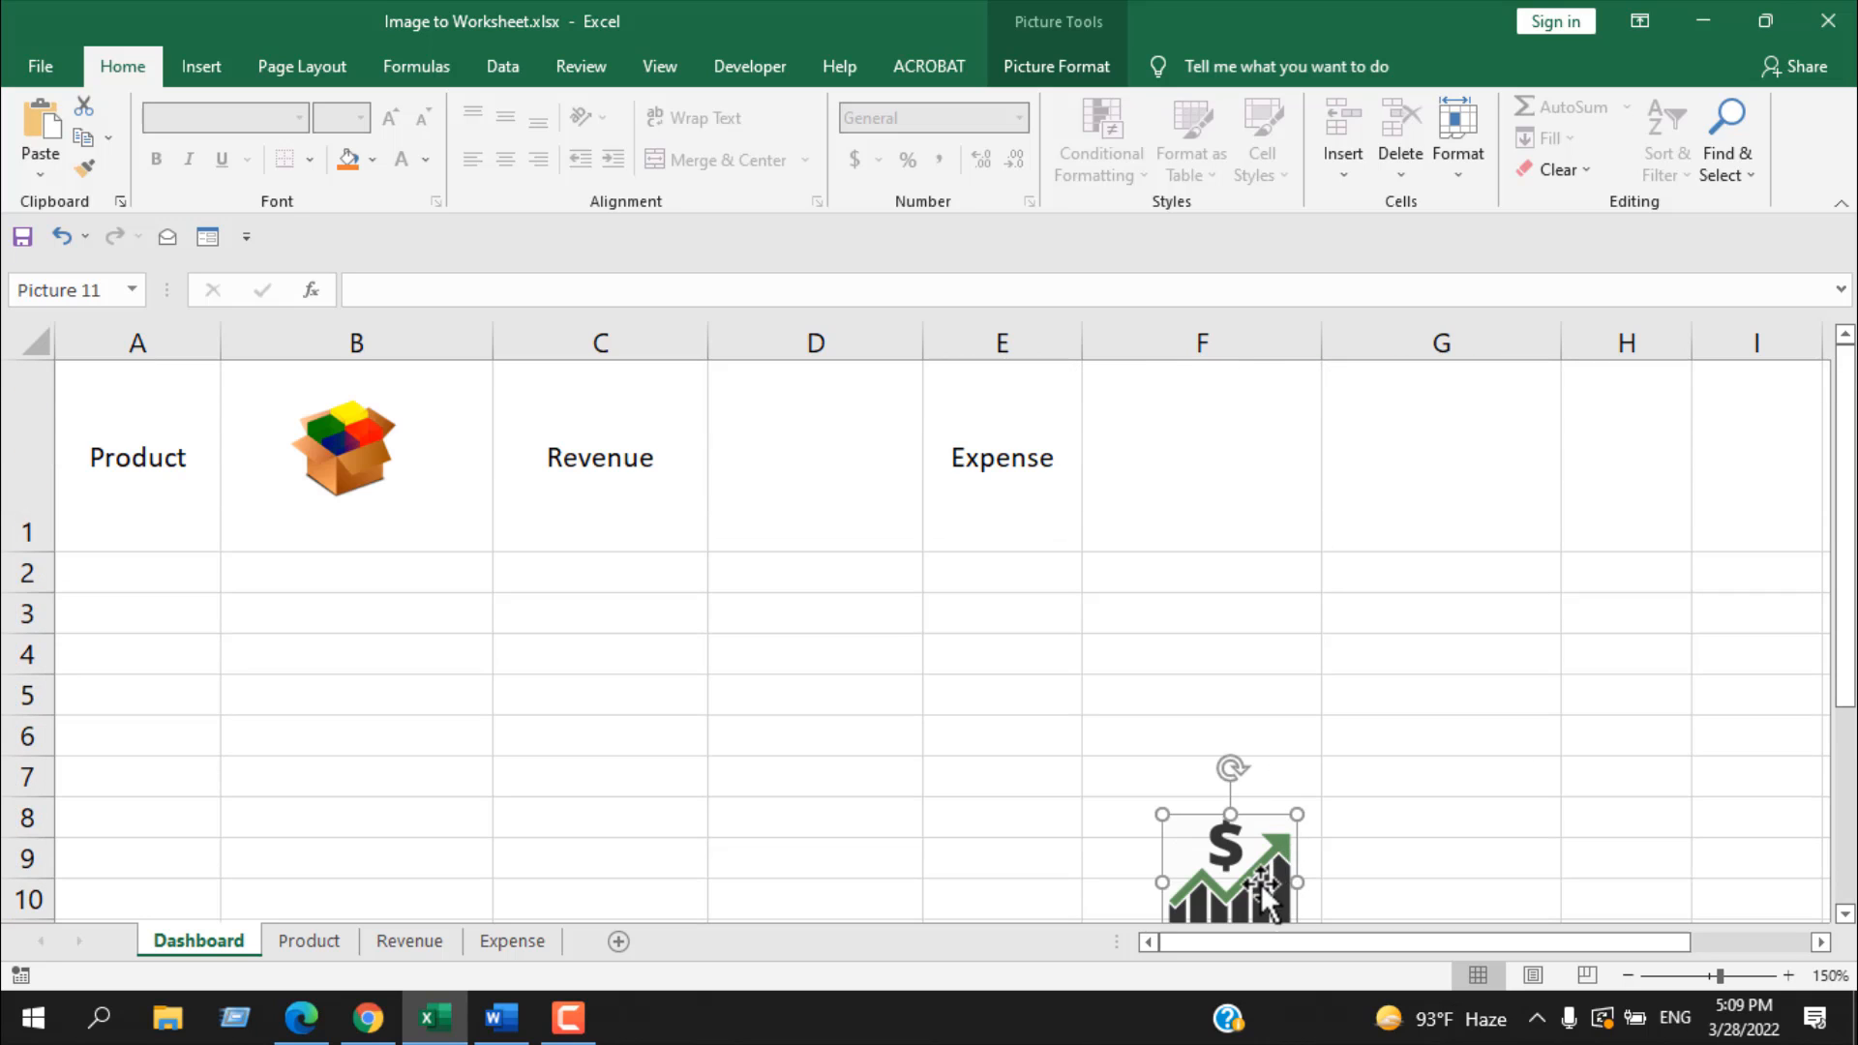
drag(1265, 895, 832, 454)
Step: Search online pictures for "Expense Icon" and insert the green house with dollar signs at cell F1
click(1199, 479)
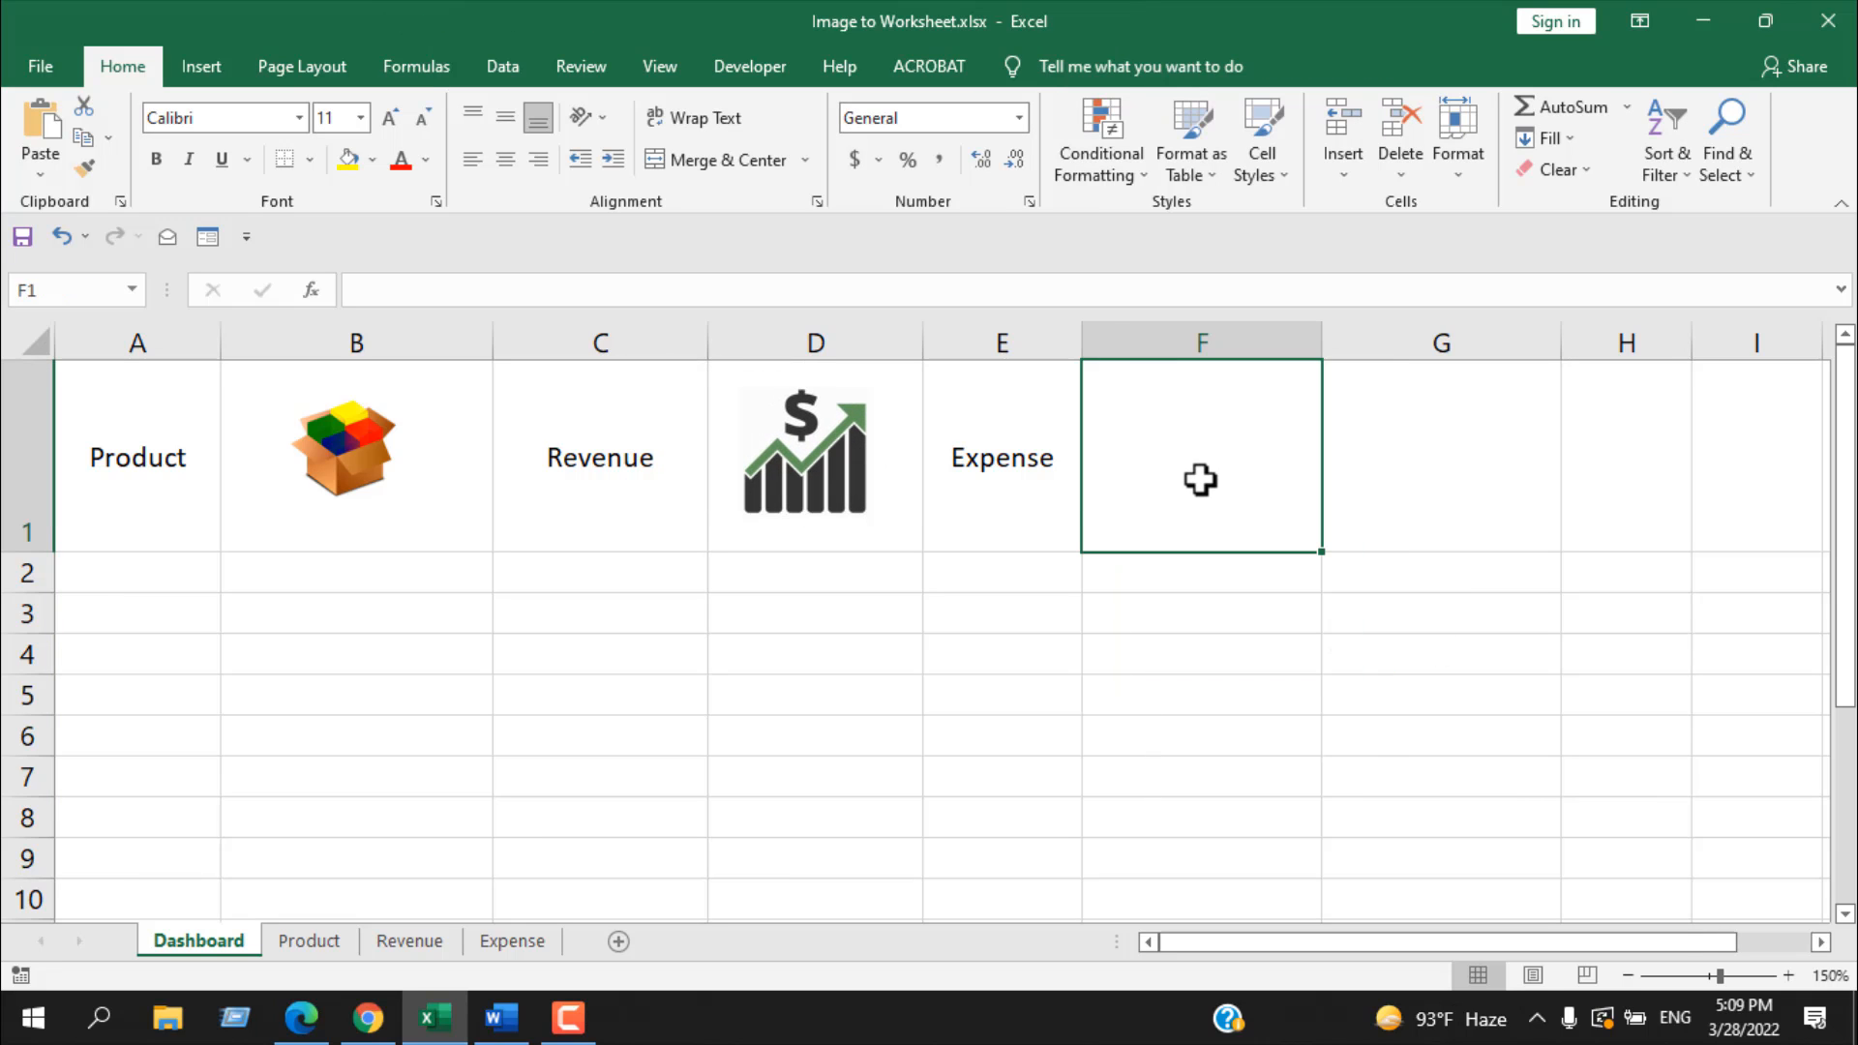
click(184, 68)
click(309, 147)
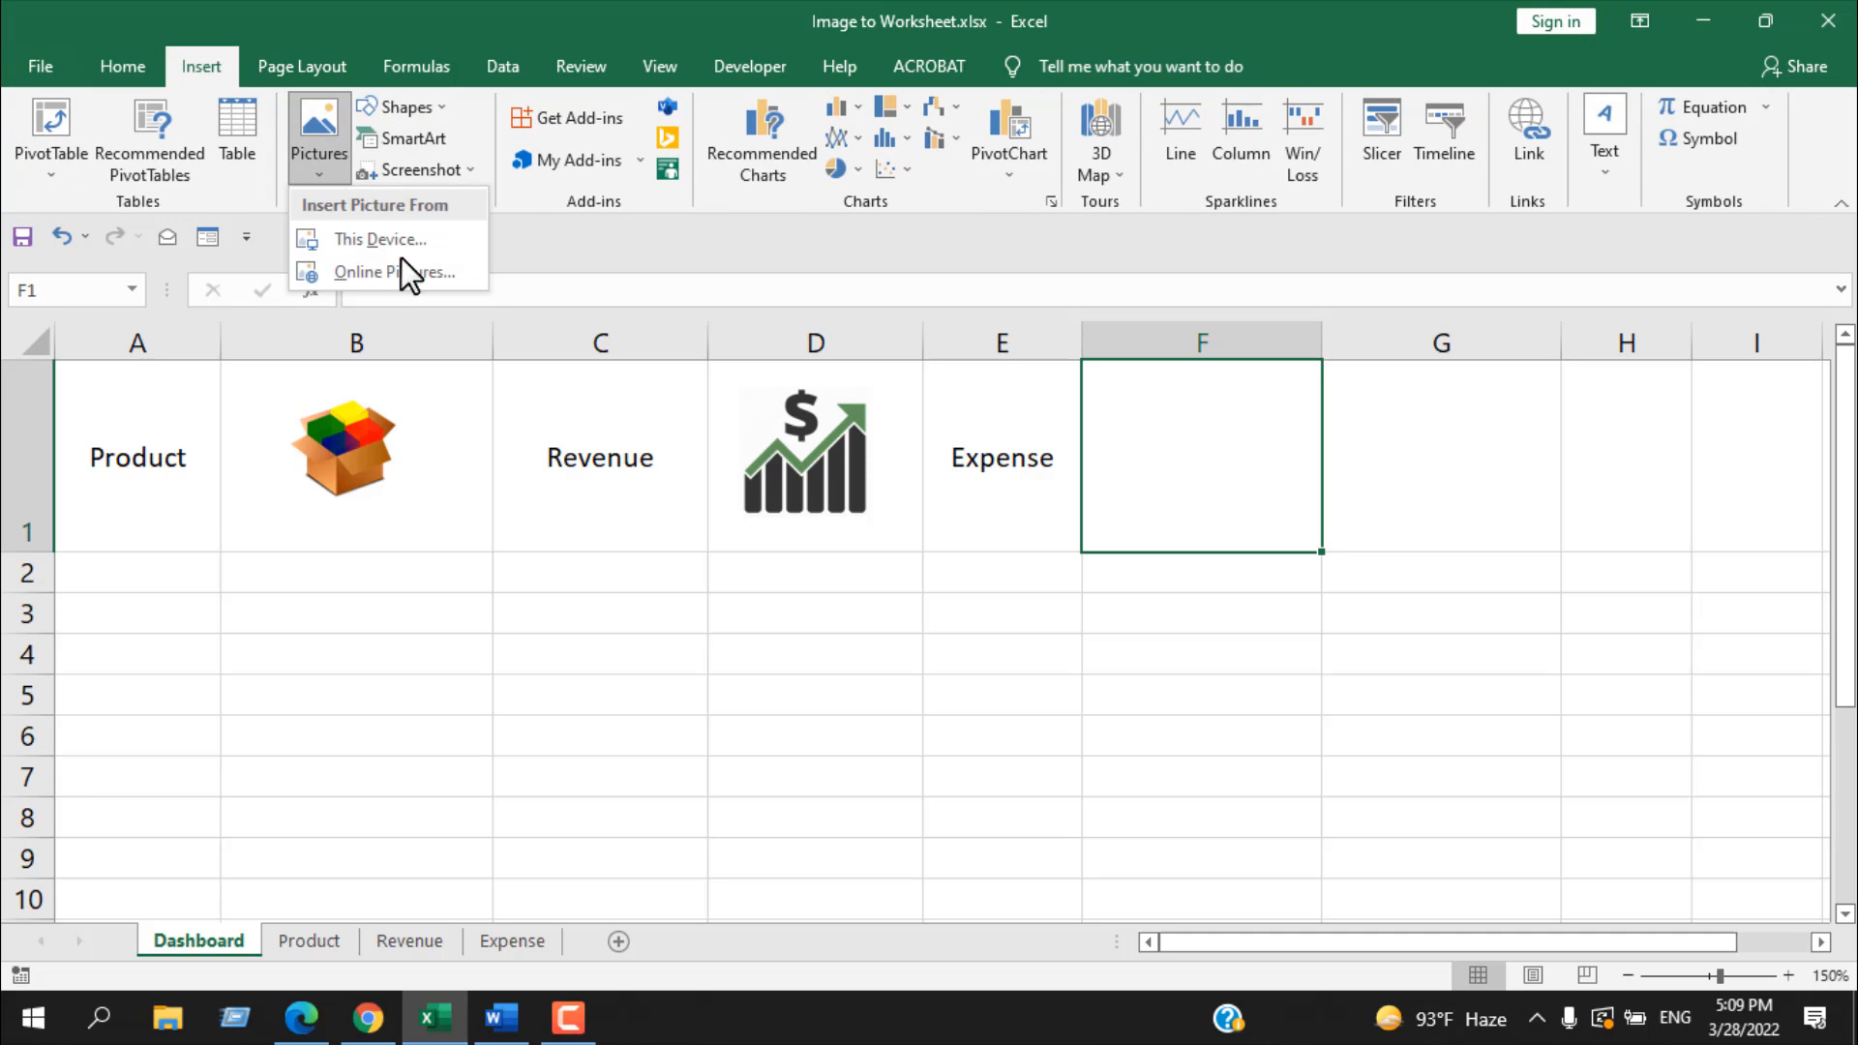
click(404, 275)
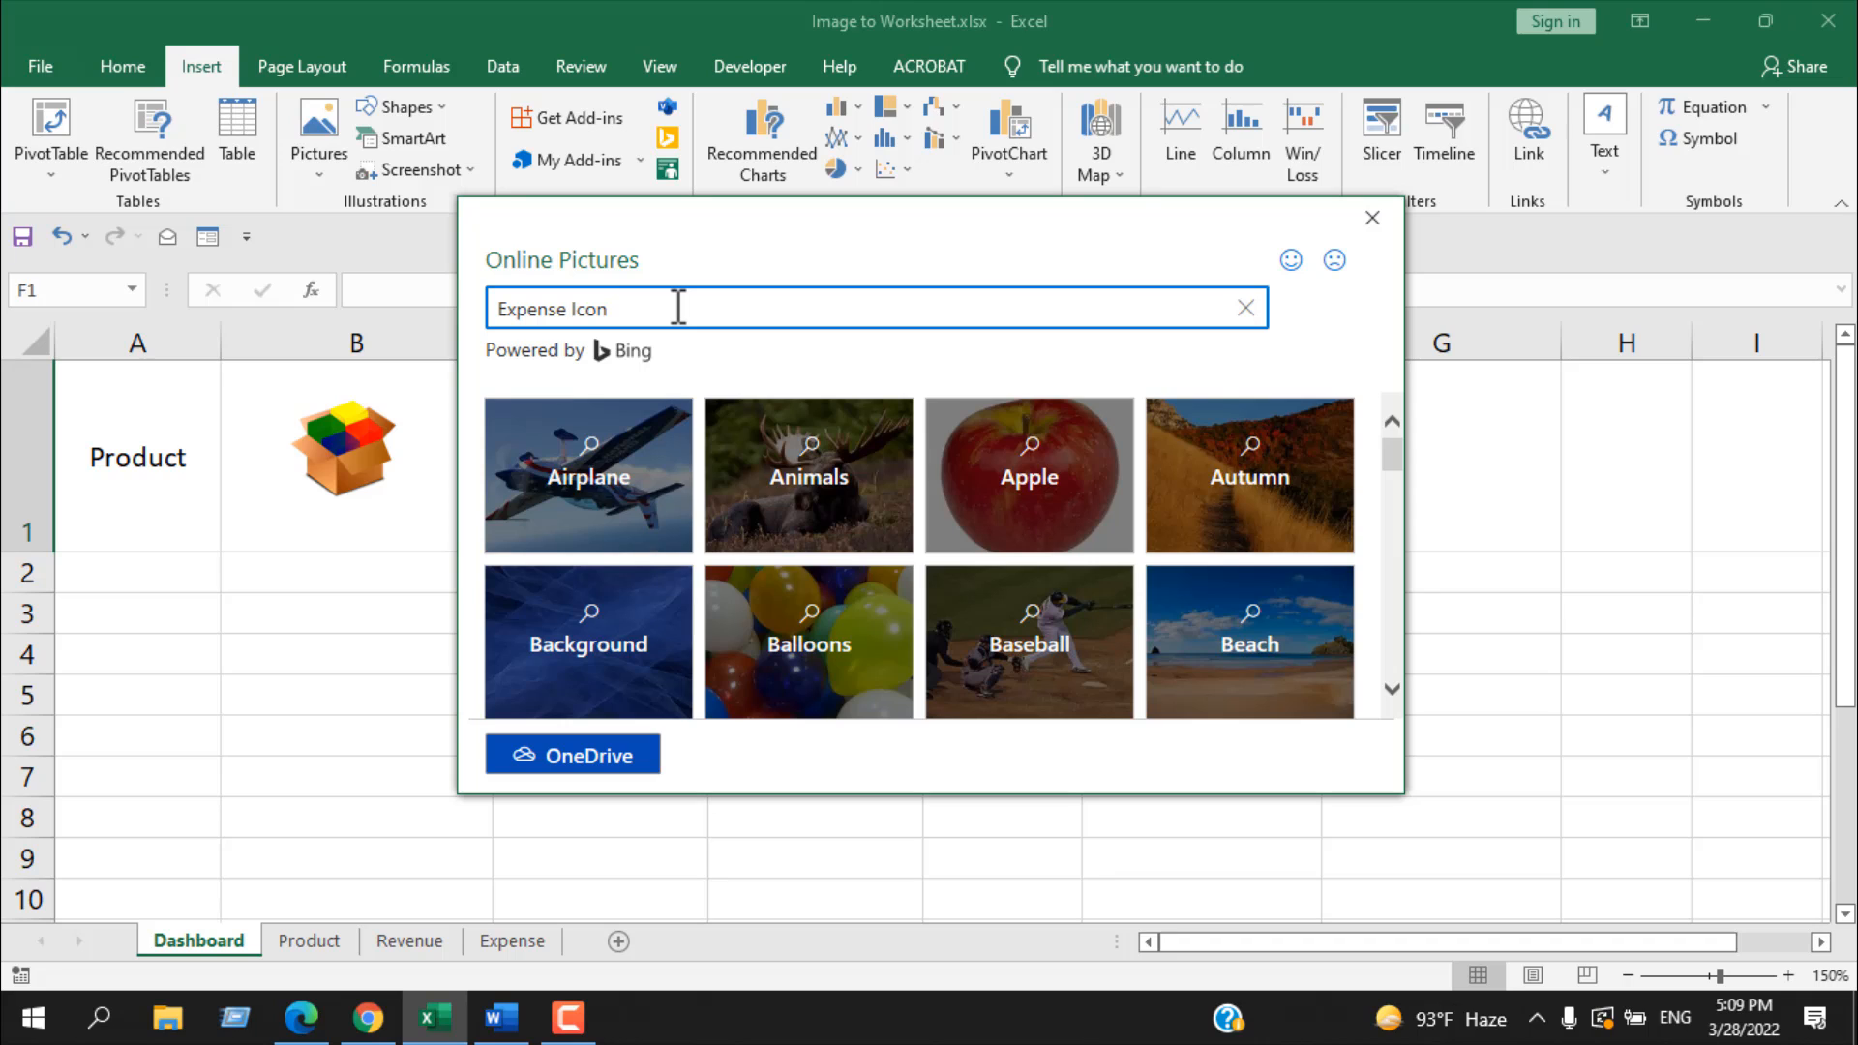
key(Return)
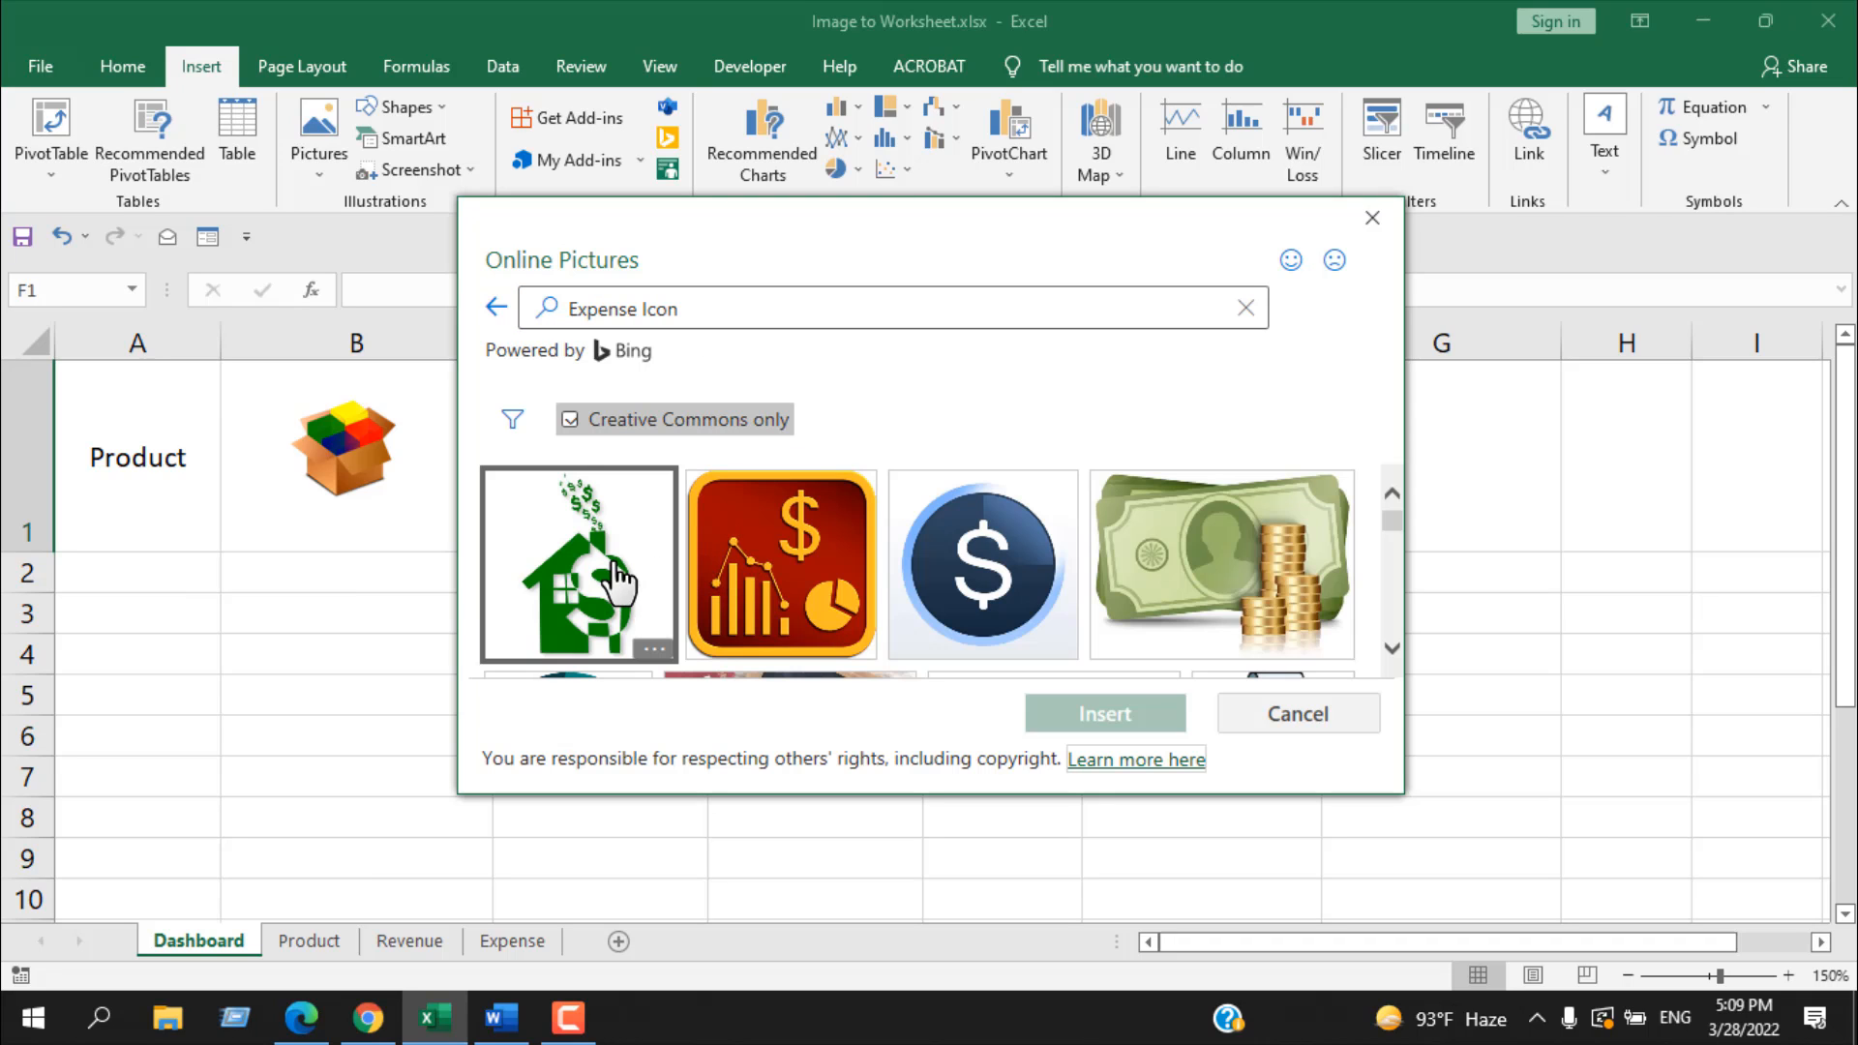
click(617, 578)
click(1105, 716)
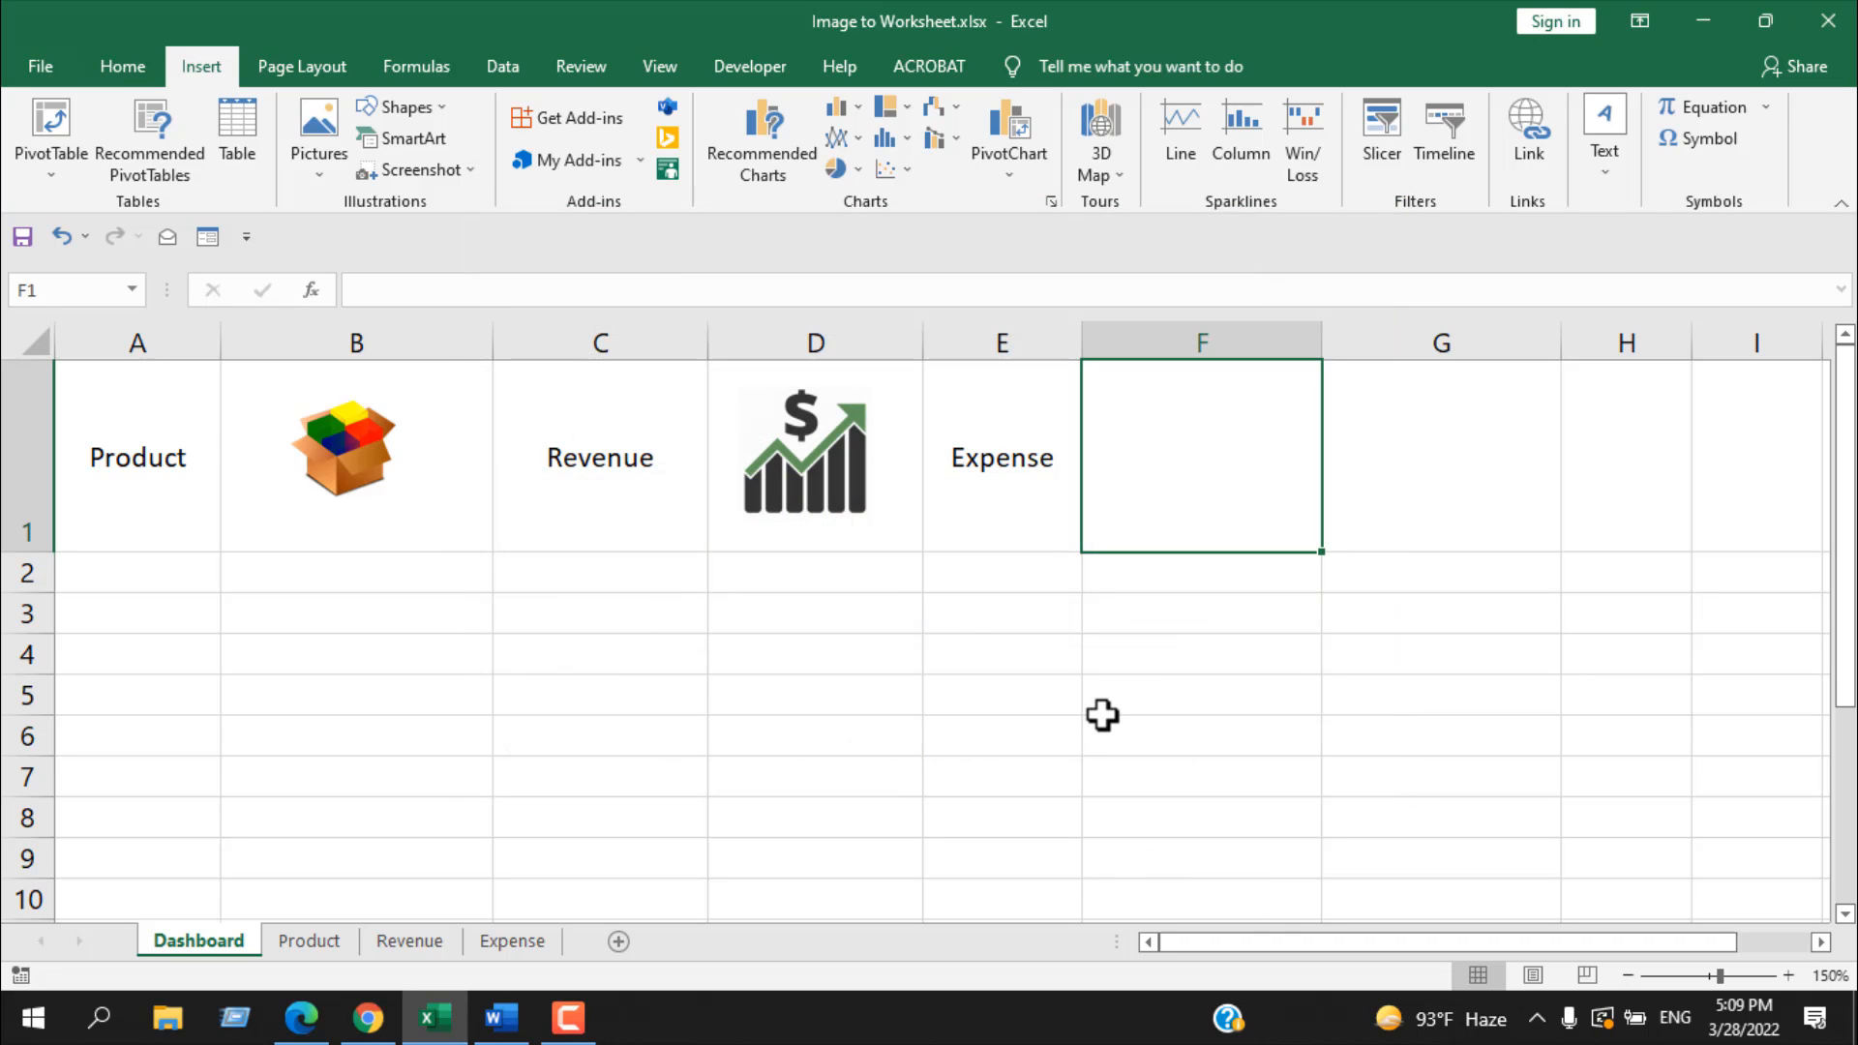
scroll(1103, 702, down, 7)
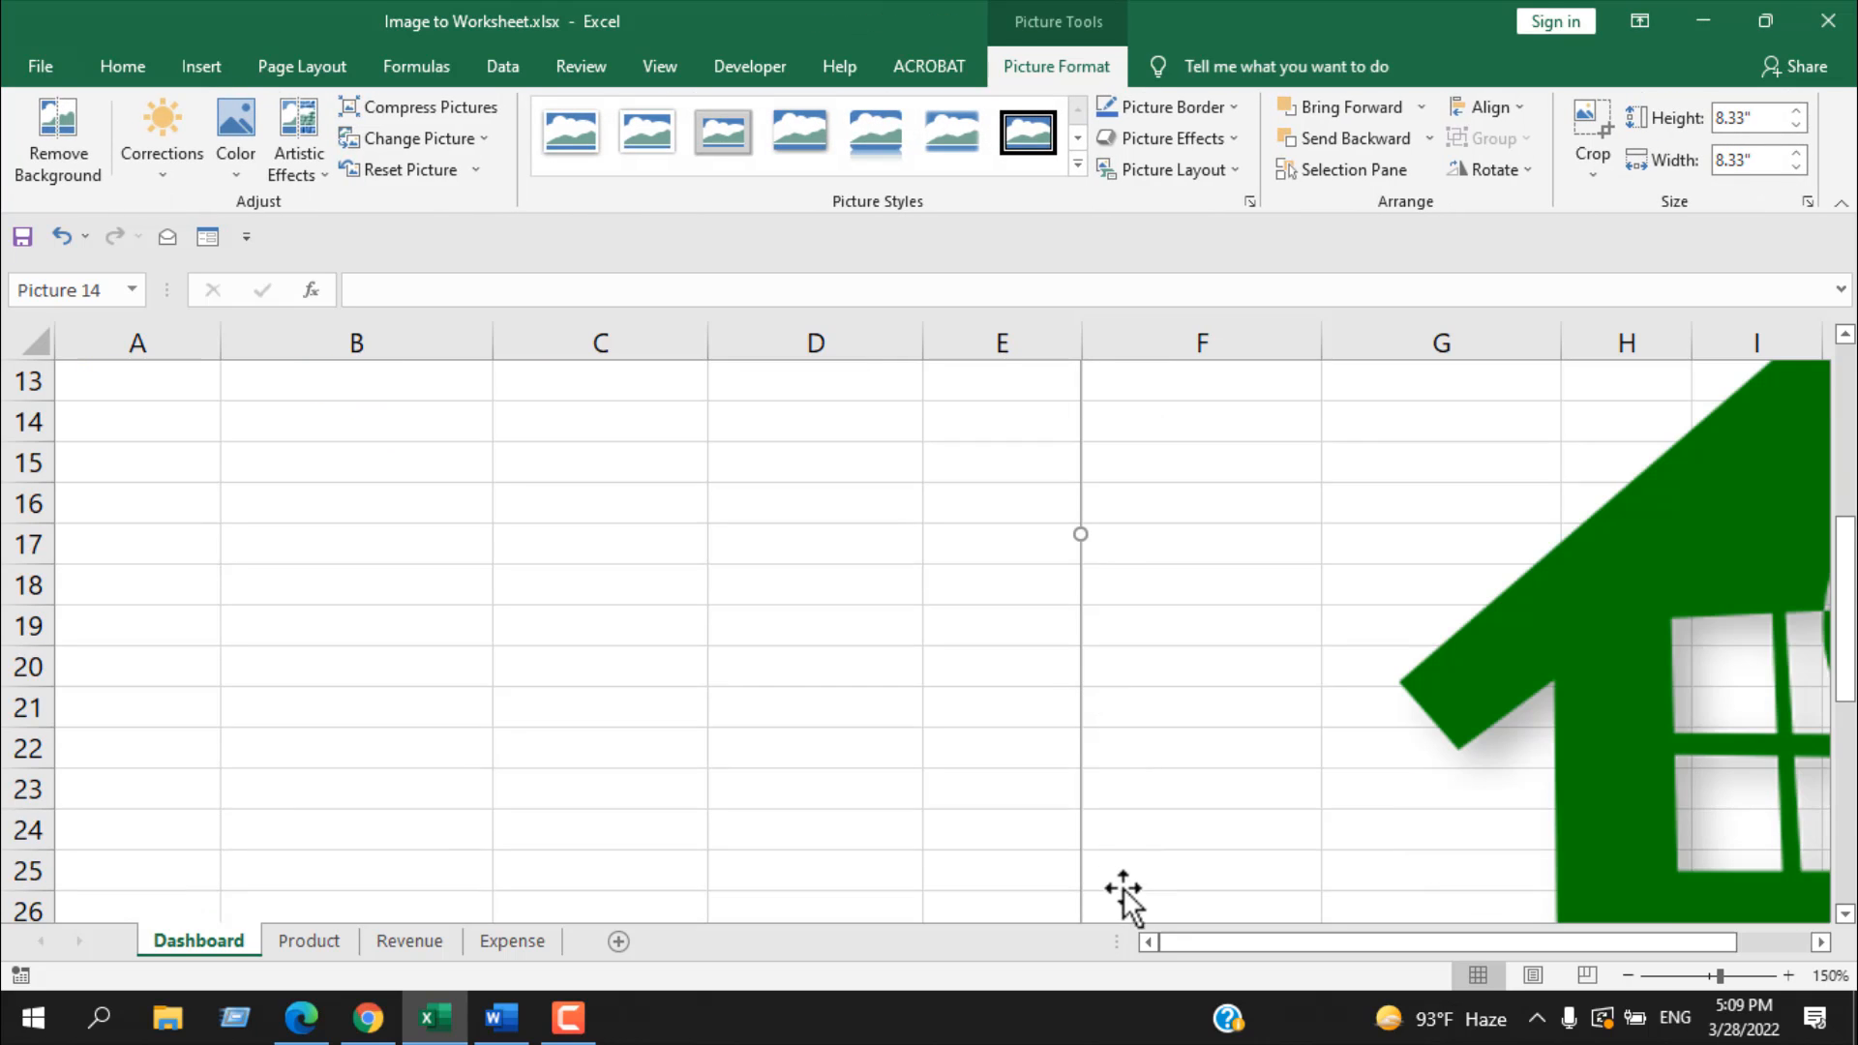
Step: Shrink the green house expense picture to about 0.88" high and wide
scroll(1122, 851, down, 5)
scroll(1119, 832, up, 1)
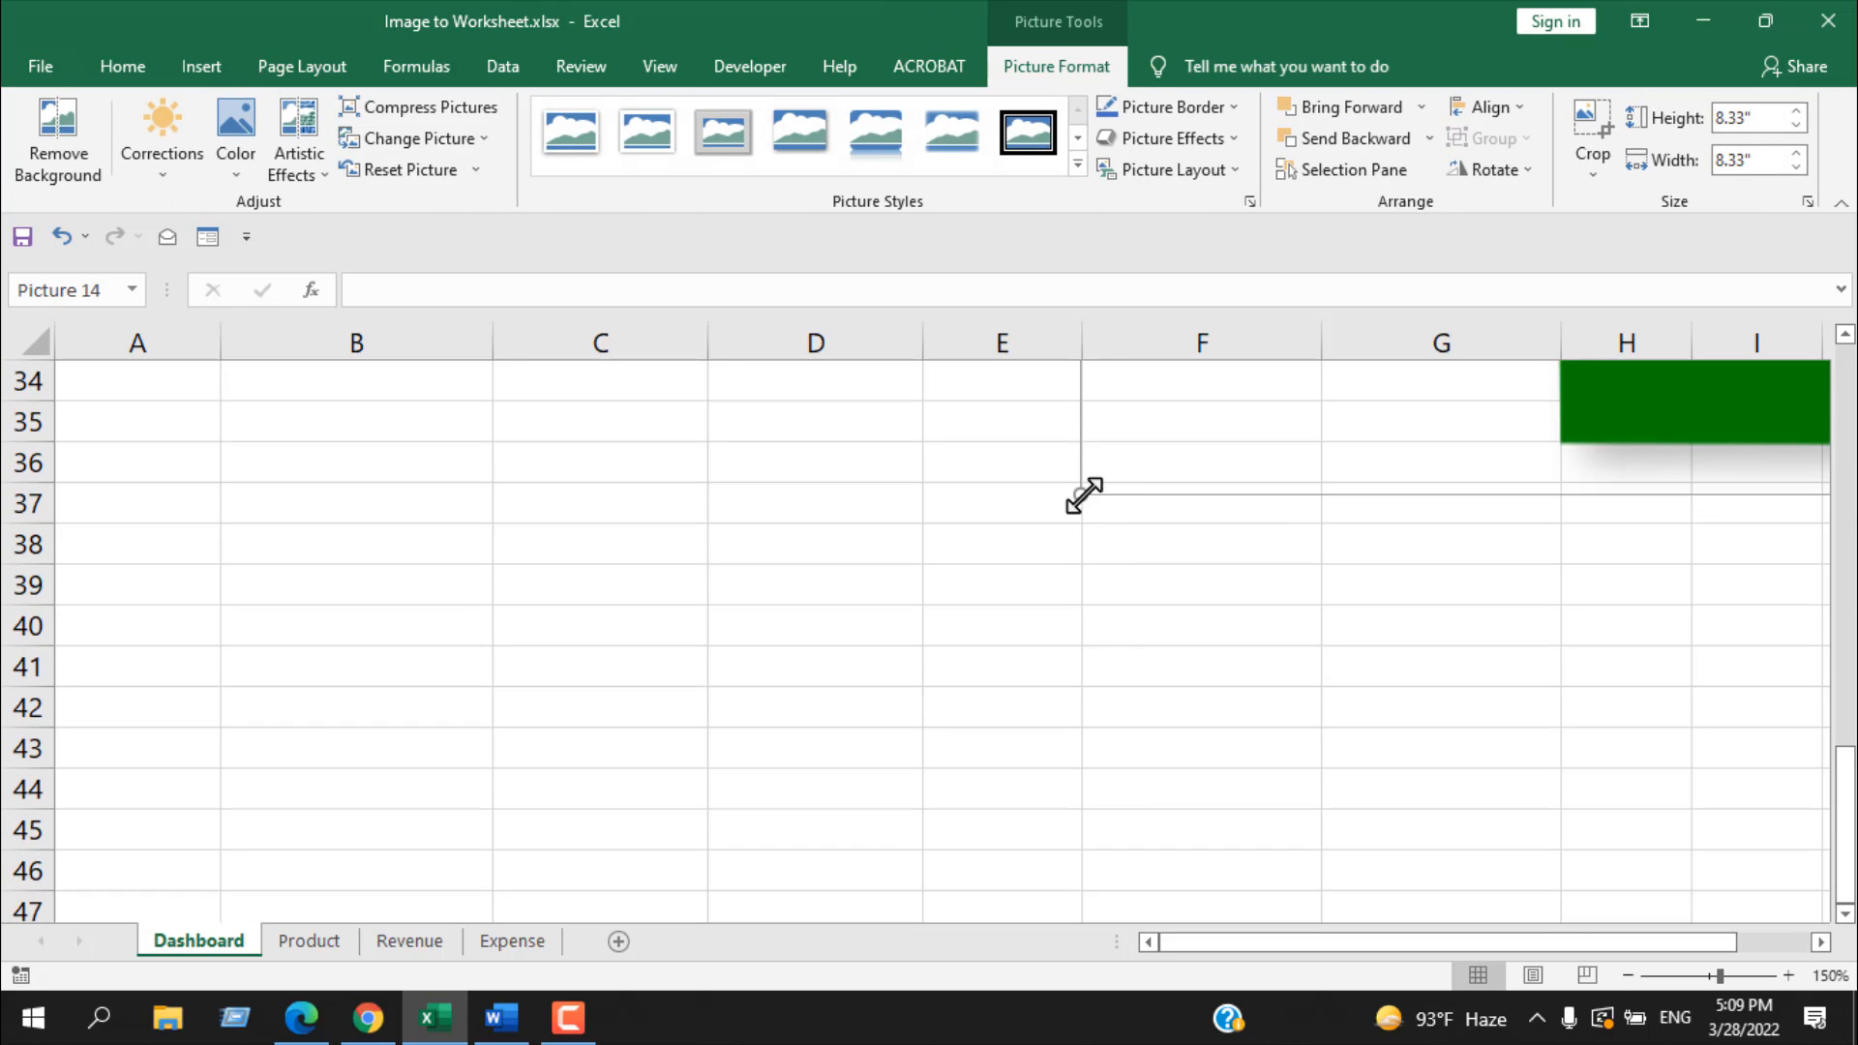
drag(1254, 409, 1415, 345)
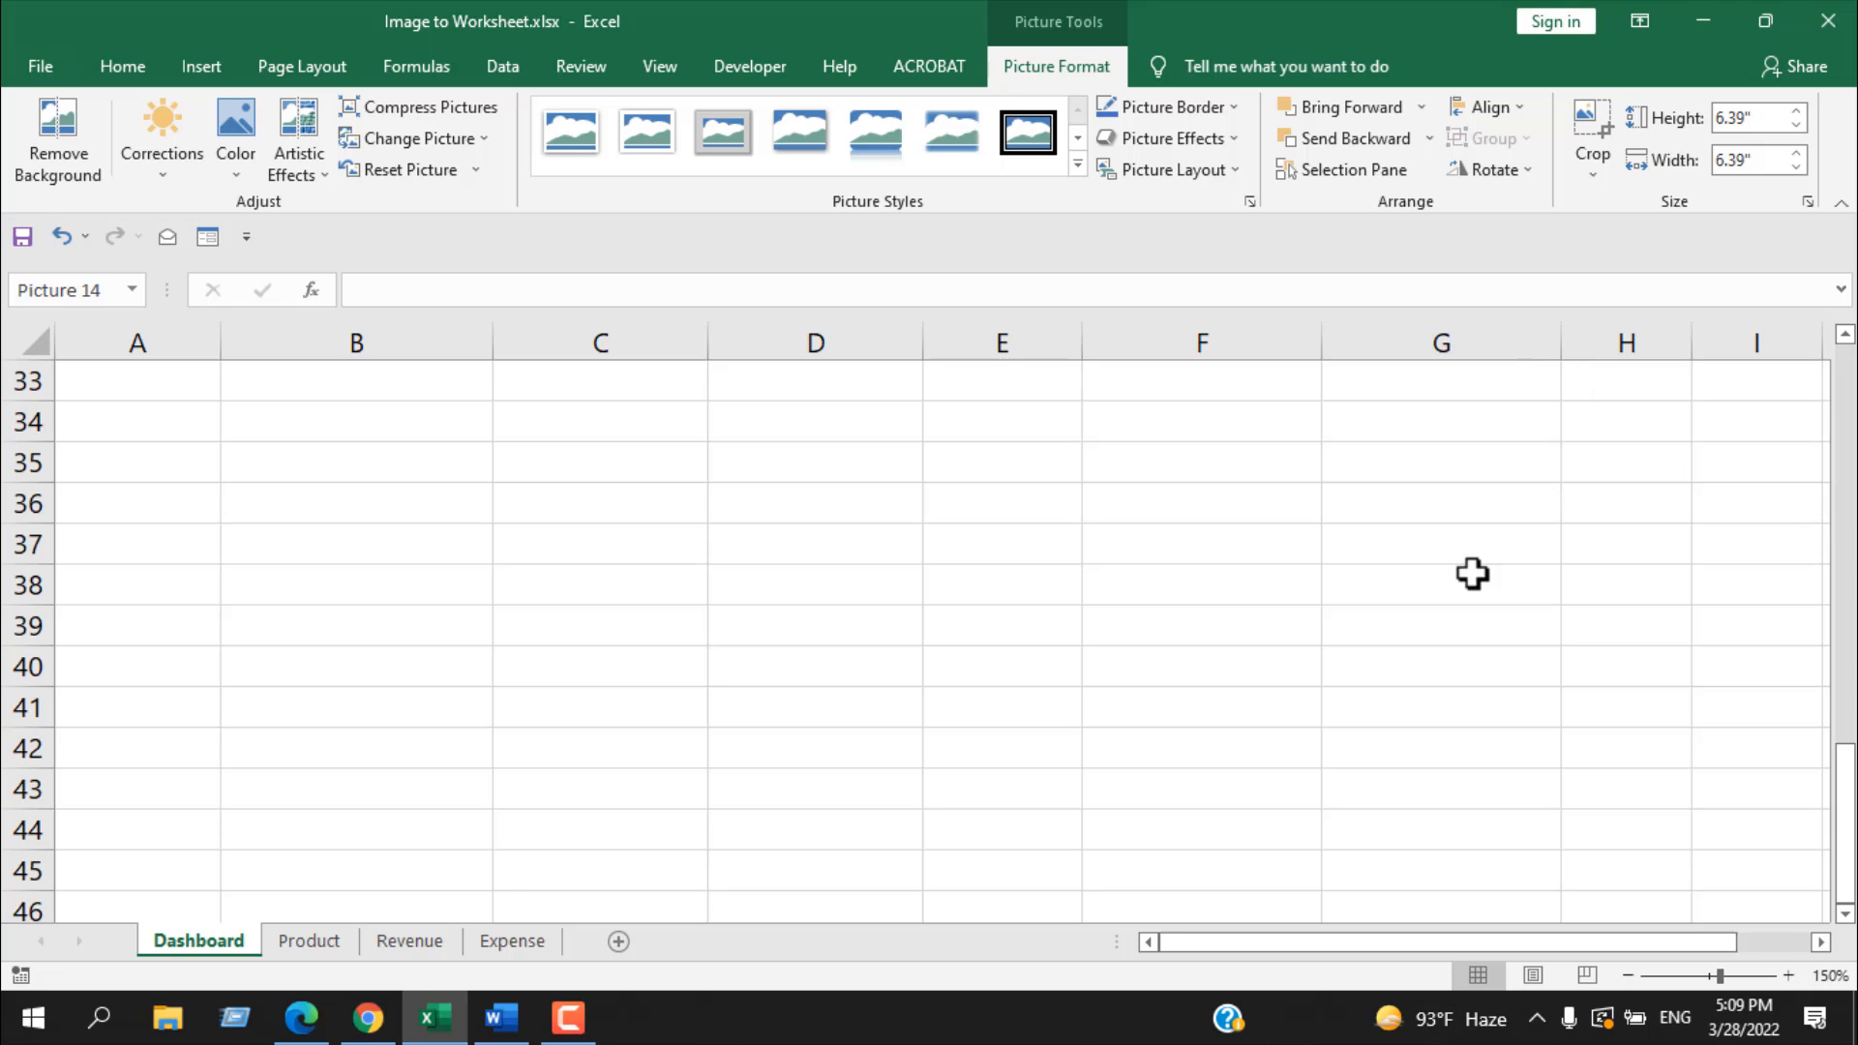
scroll(1473, 580, up, 4)
drag(1272, 835, 1530, 577)
scroll(1664, 716, up, 4)
drag(1700, 754, 939, 638)
scroll(1298, 584, down, 3)
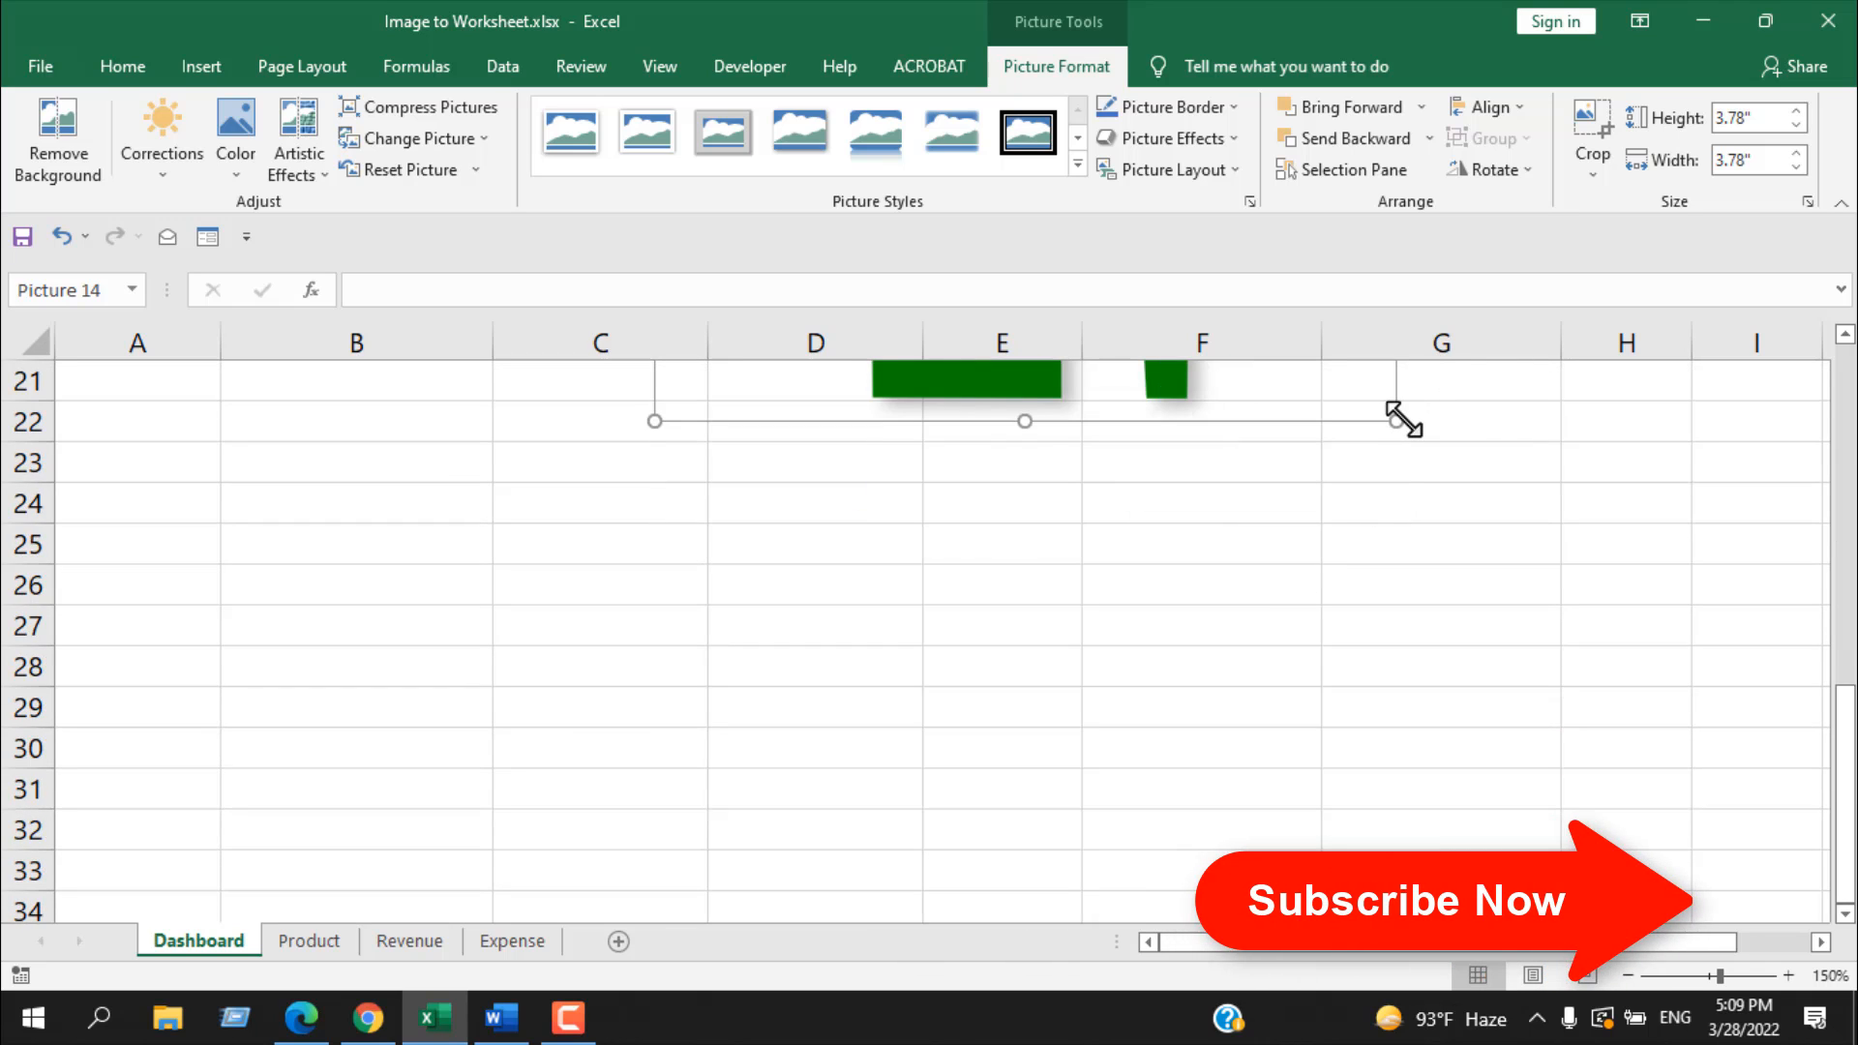
drag(1396, 417, 1127, 512)
scroll(1219, 577, up, 3)
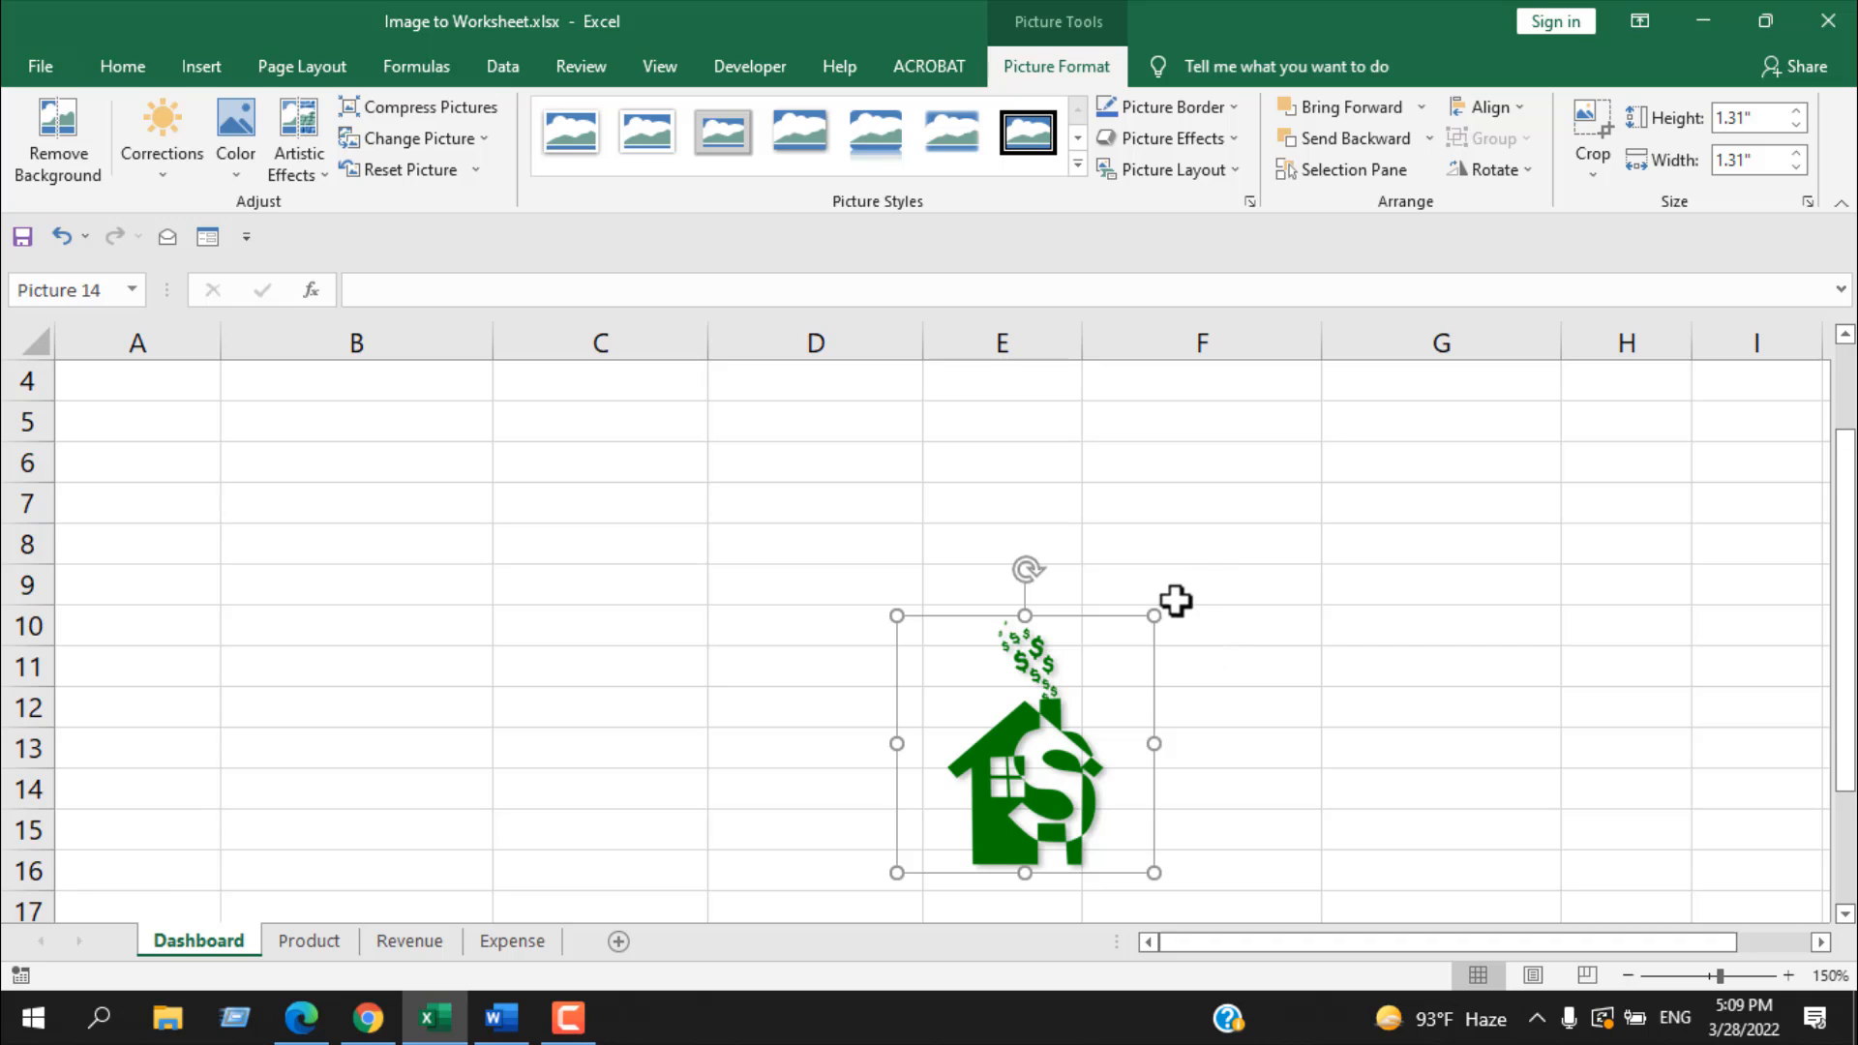
drag(1153, 616, 1109, 678)
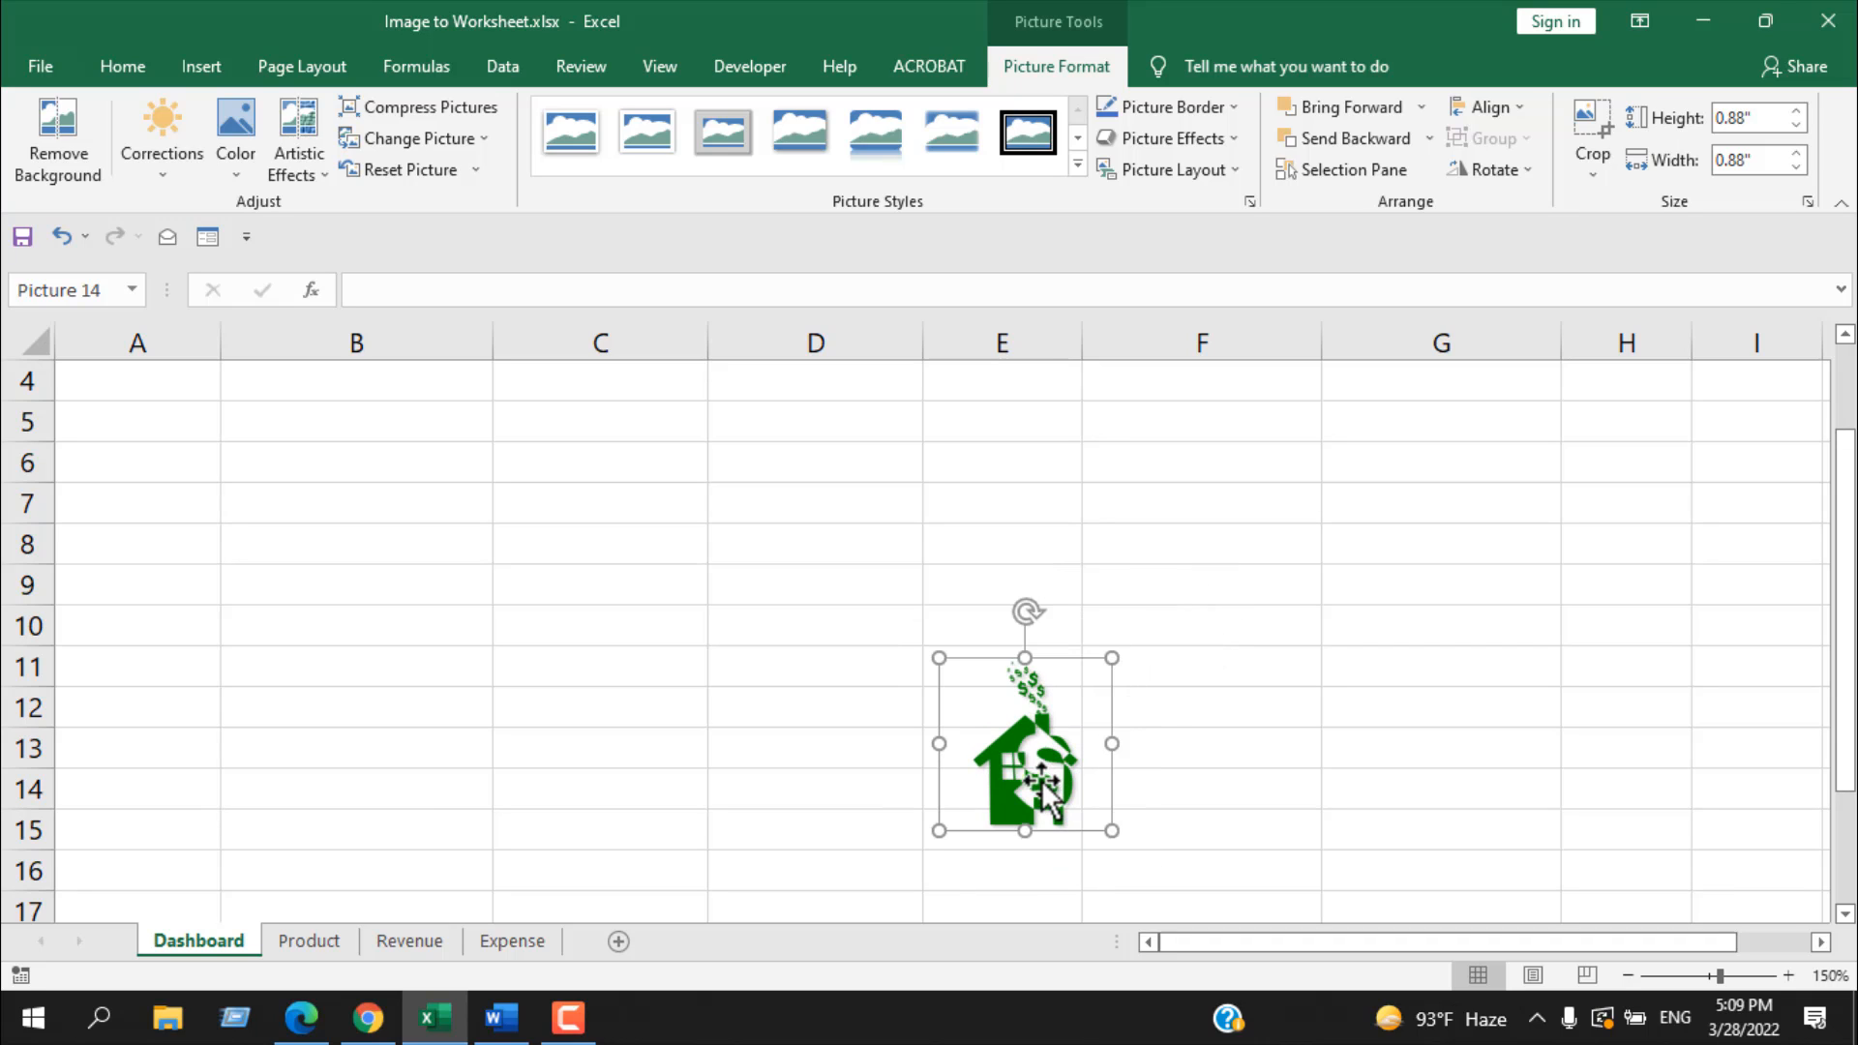
Step: Place the green house picture inside cell F1, beside the Expense label
drag(1041, 780, 1094, 485)
scroll(1145, 572, up, 2)
drag(1113, 784, 1207, 489)
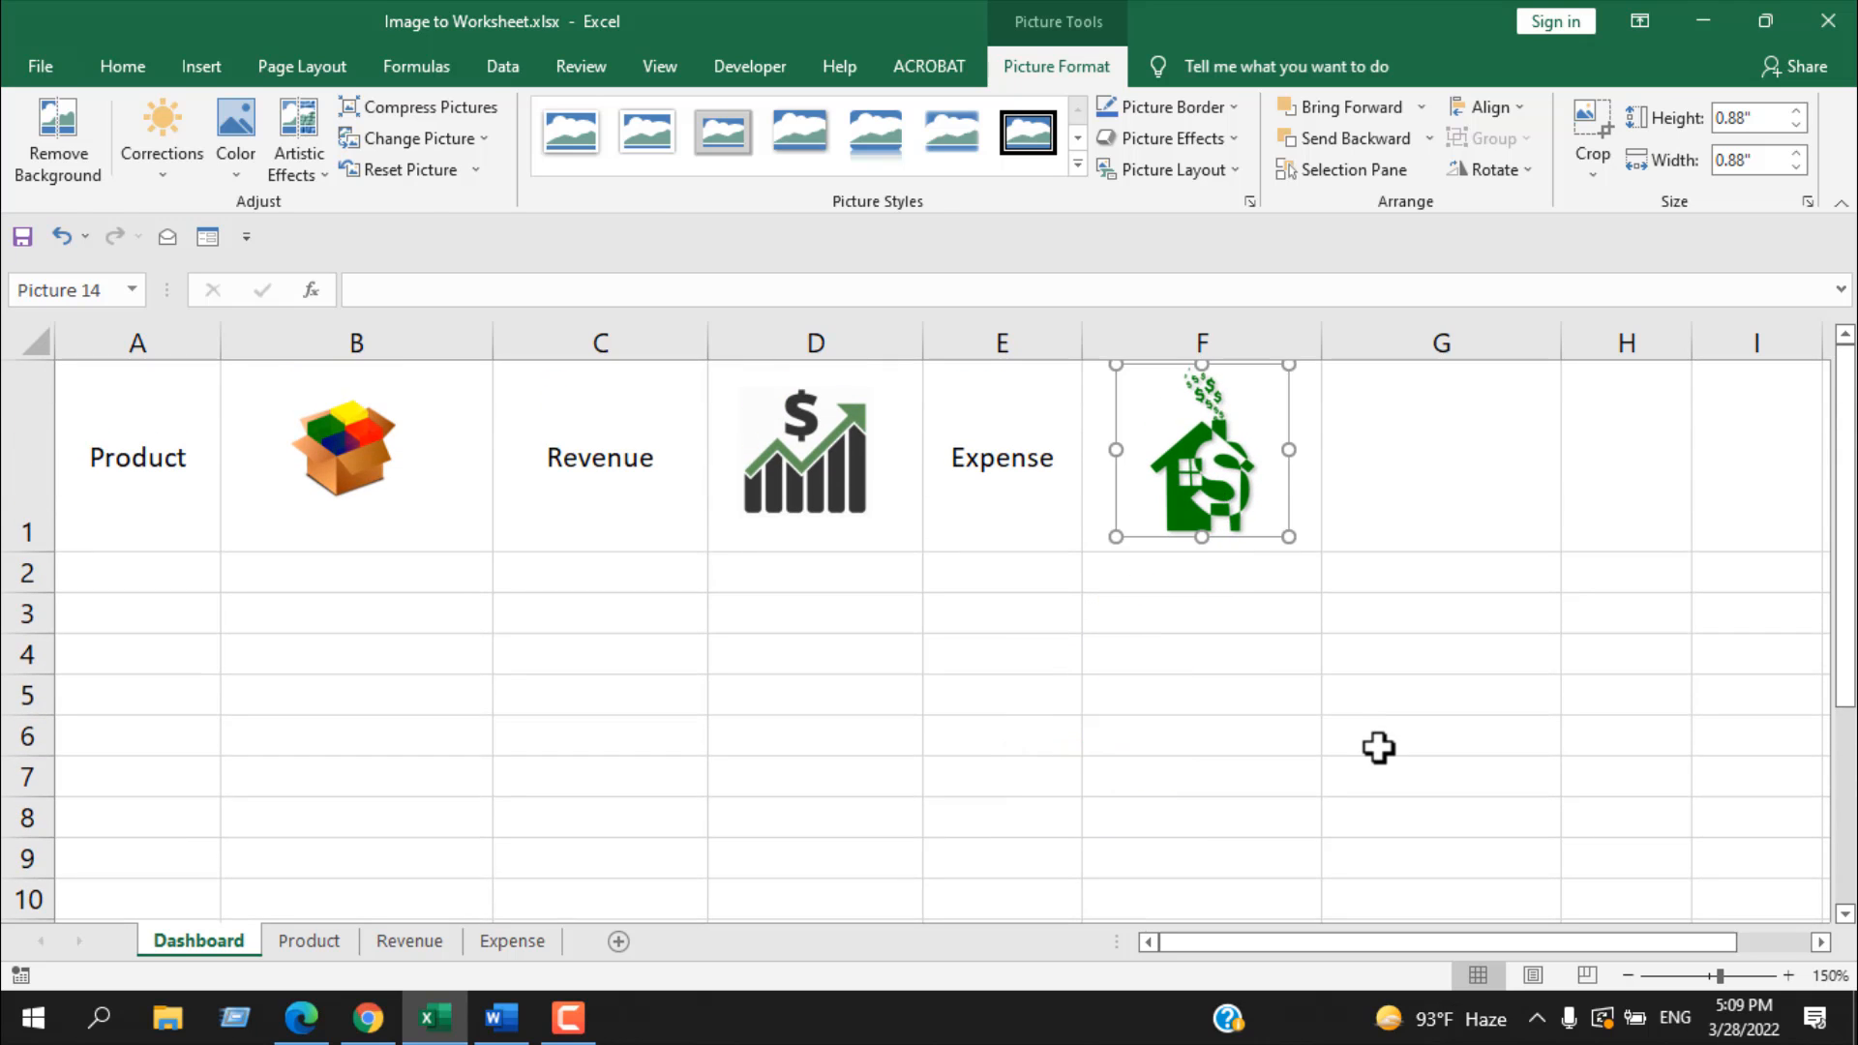
click(1377, 746)
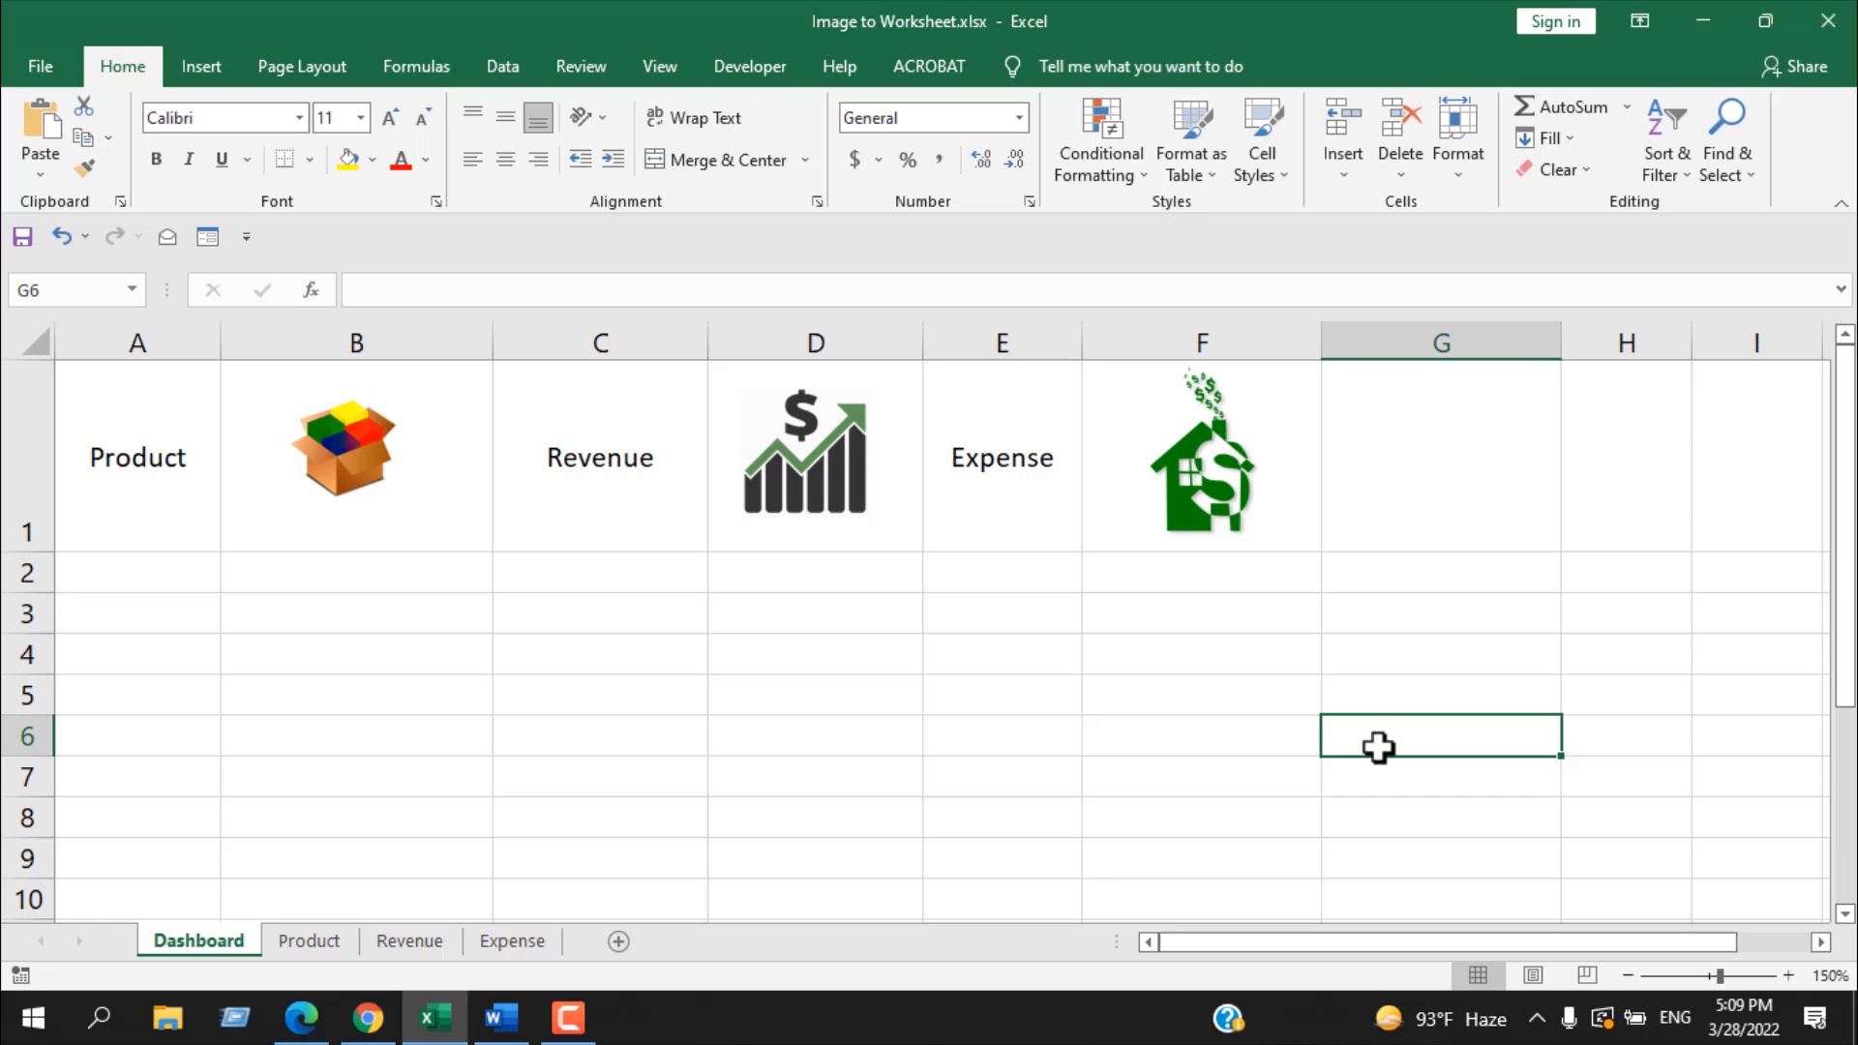
Step: Set the product, revenue and expense pictures together to move and size with cells
click(344, 457)
ctrl+click(840, 479)
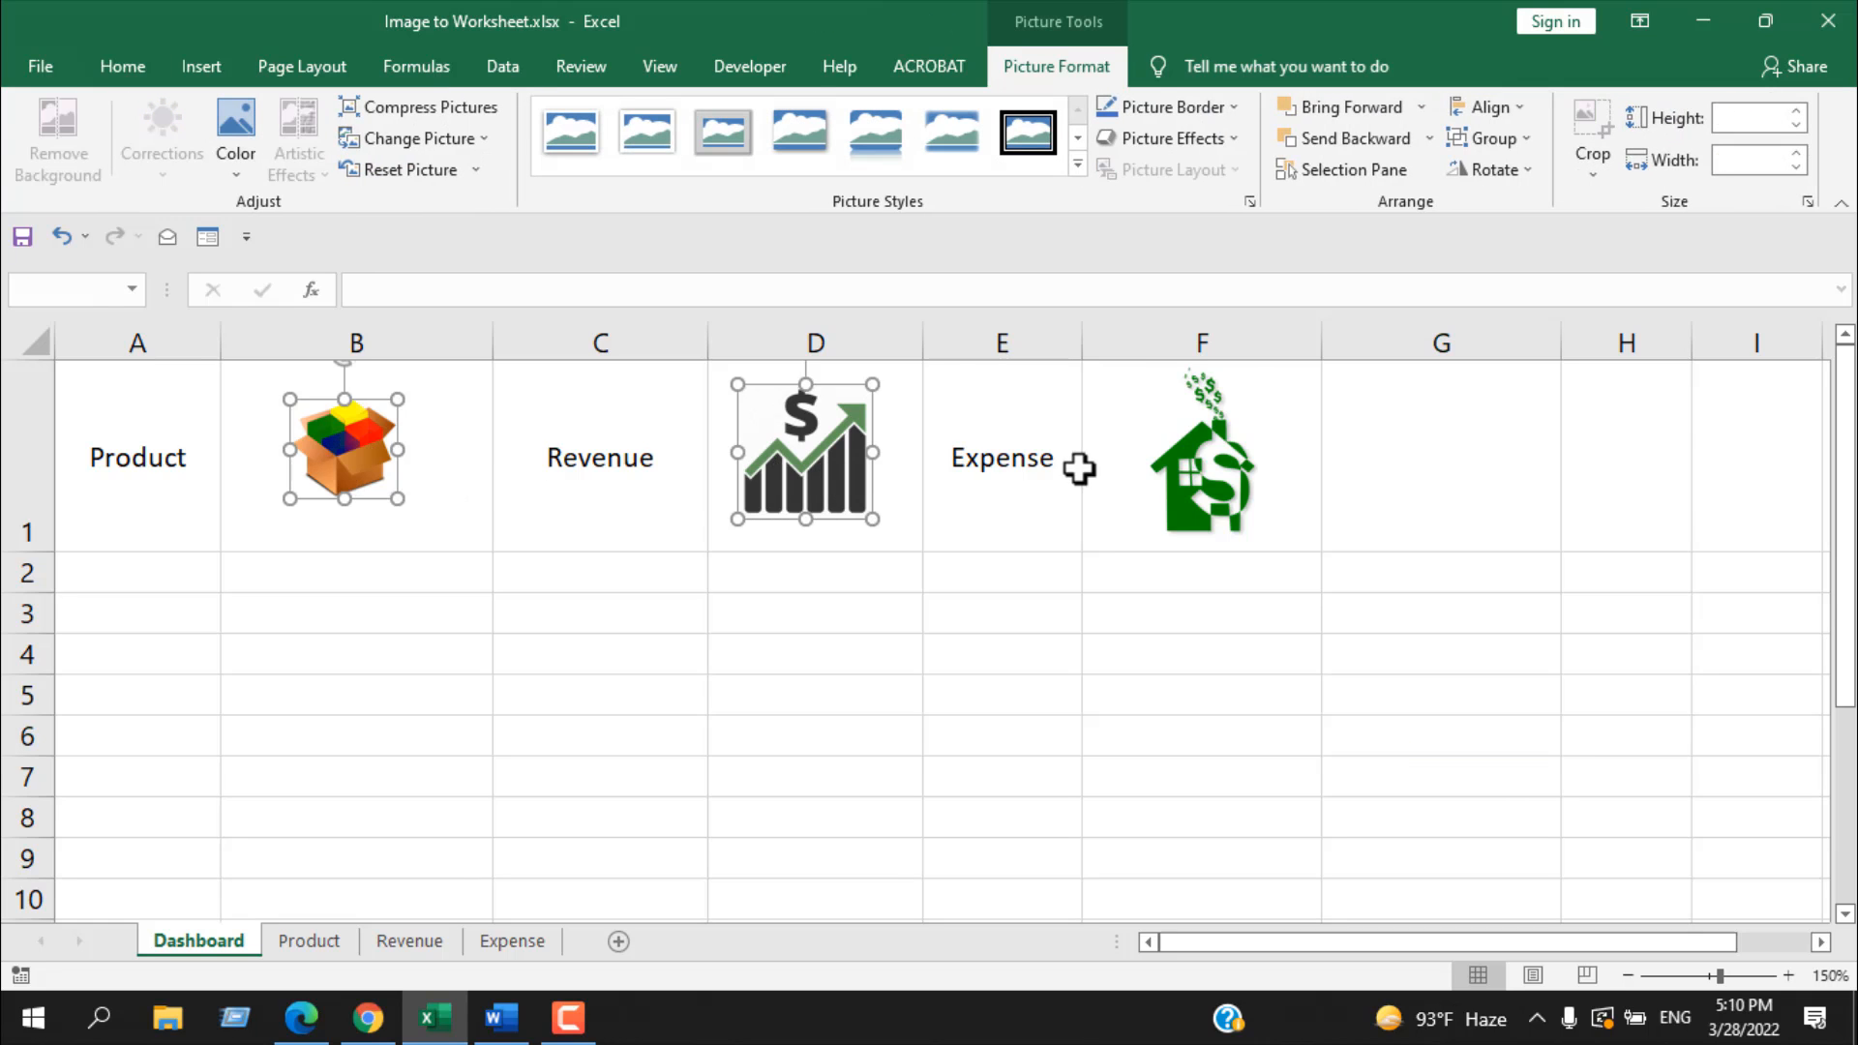
ctrl+click(1175, 465)
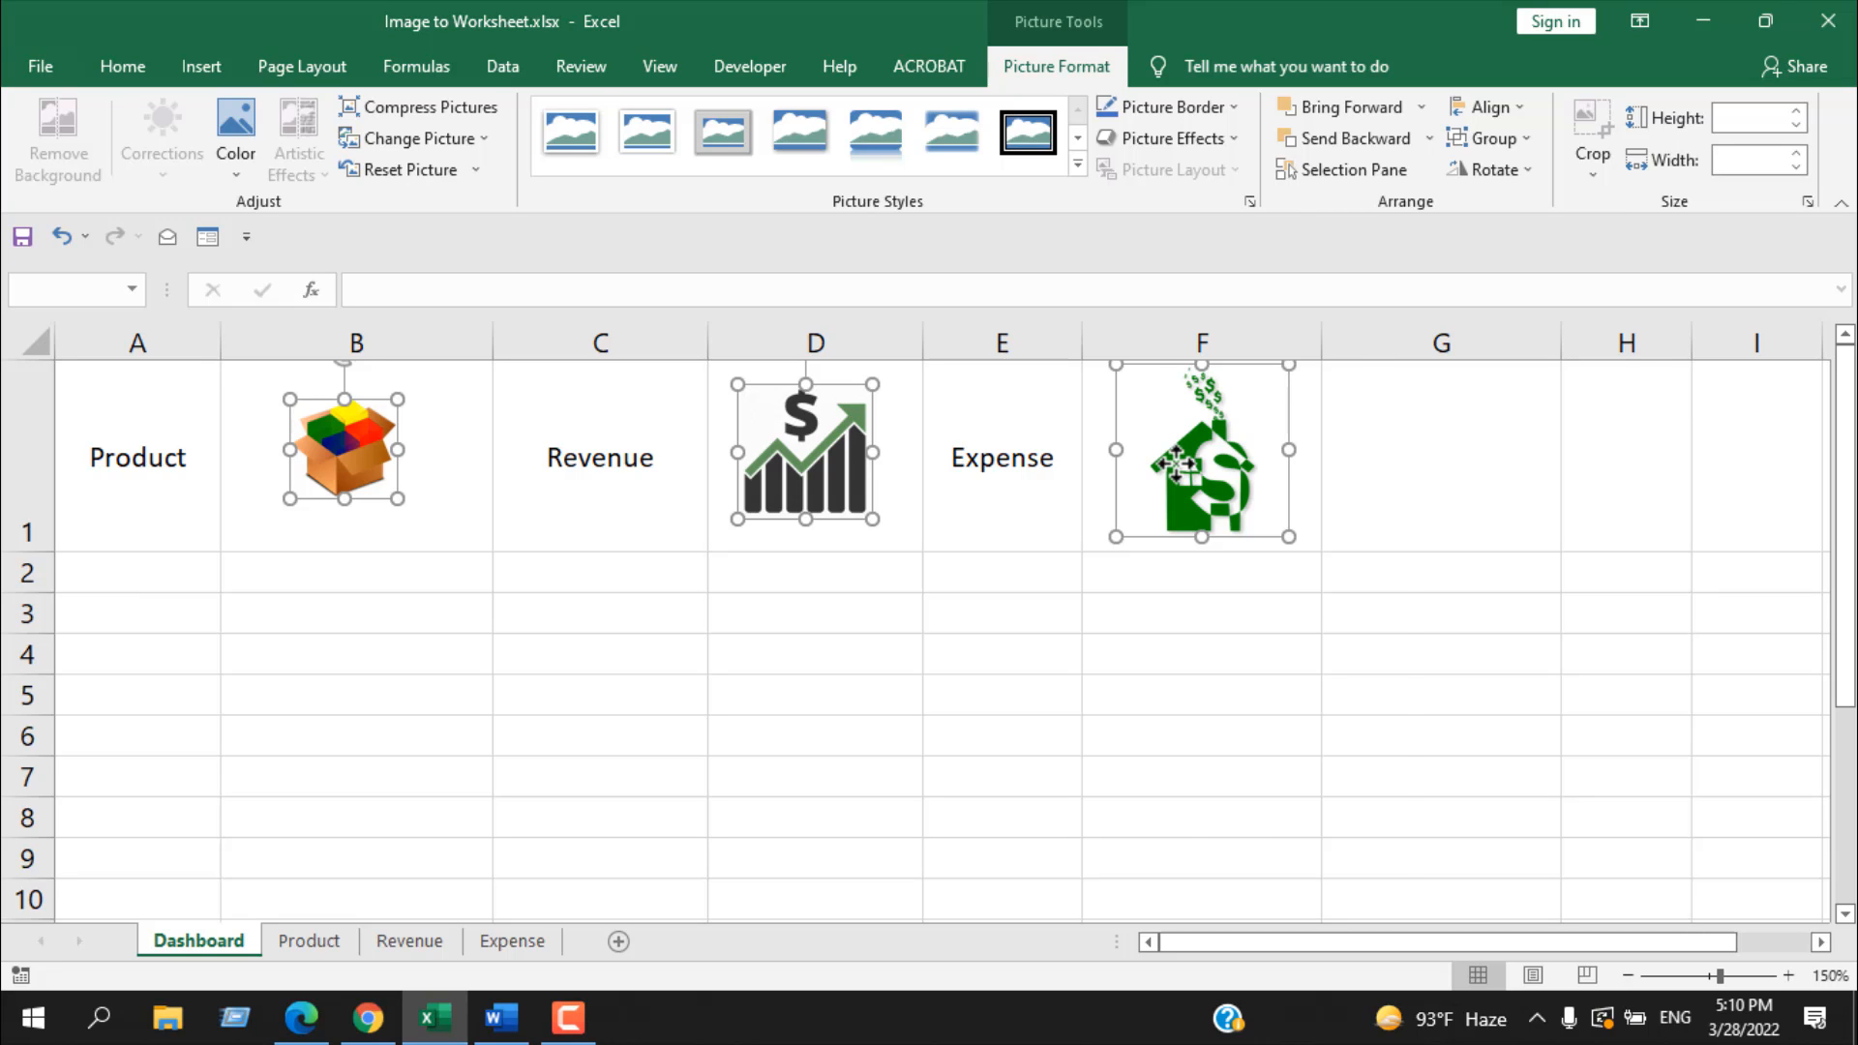
right_click(1176, 464)
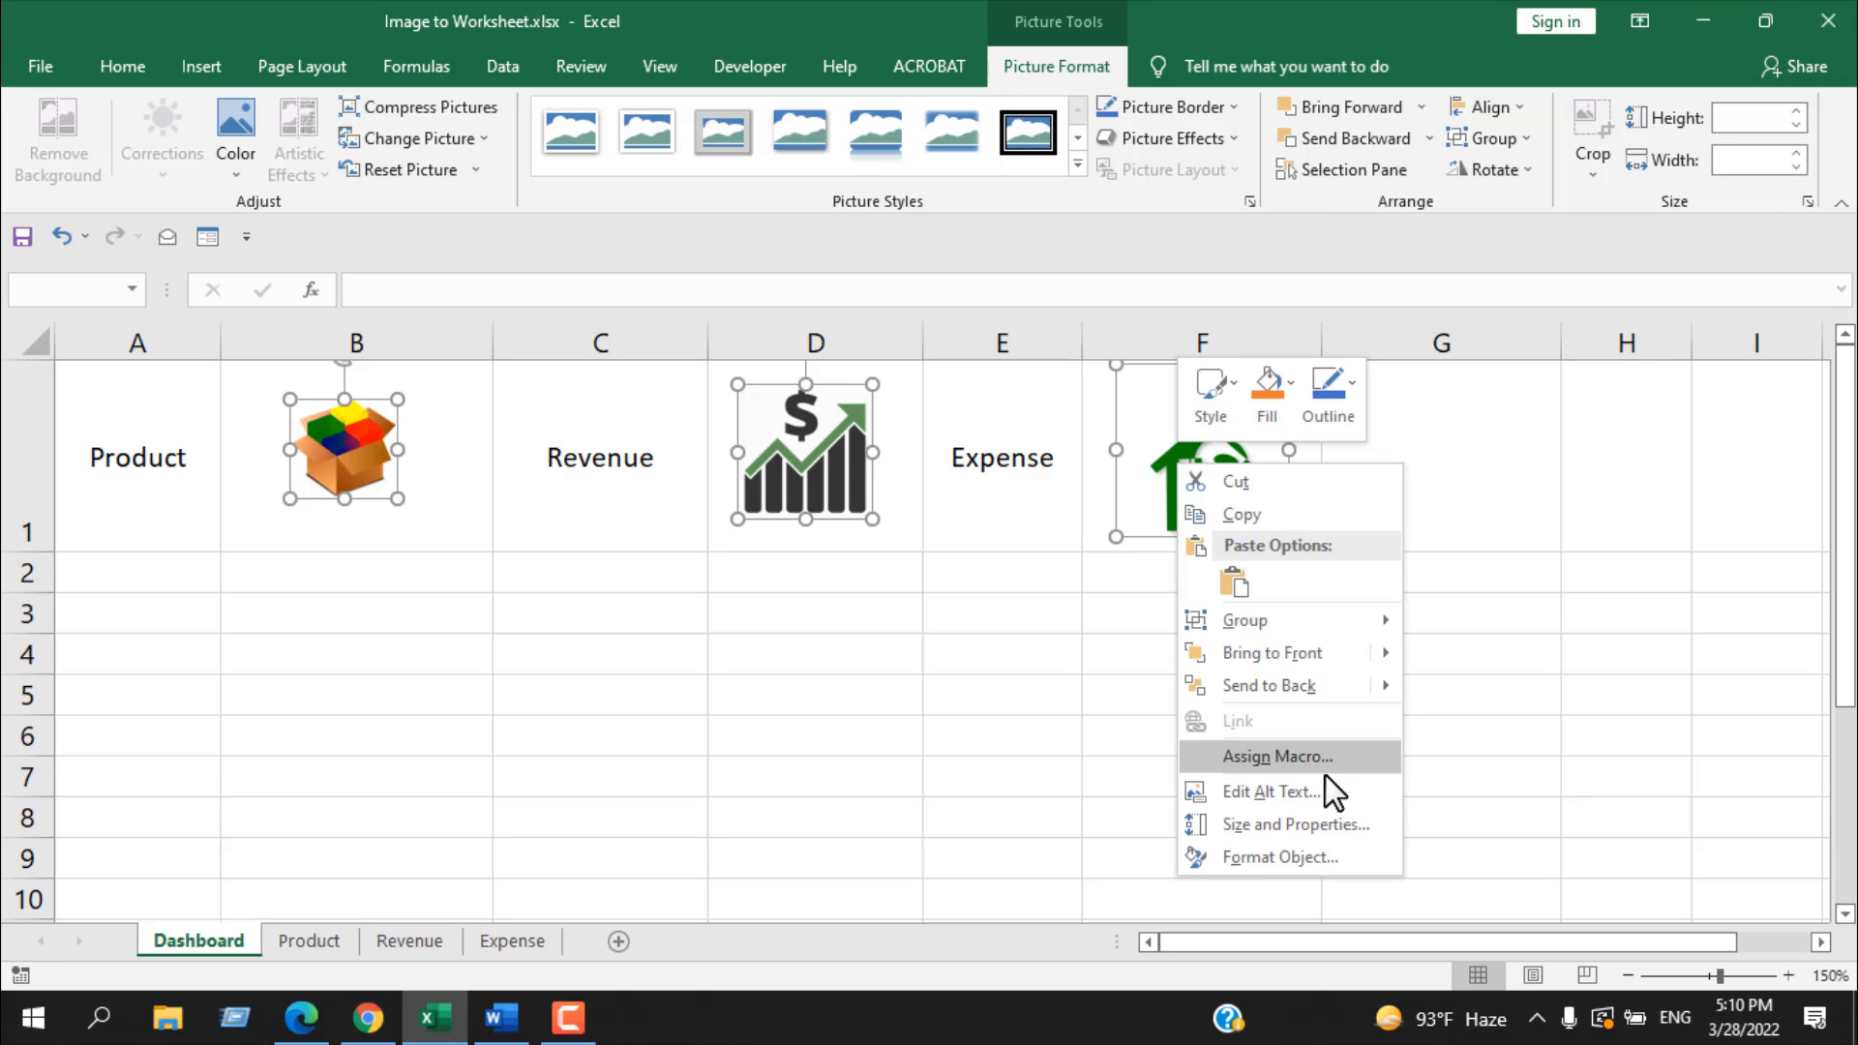
click(1300, 831)
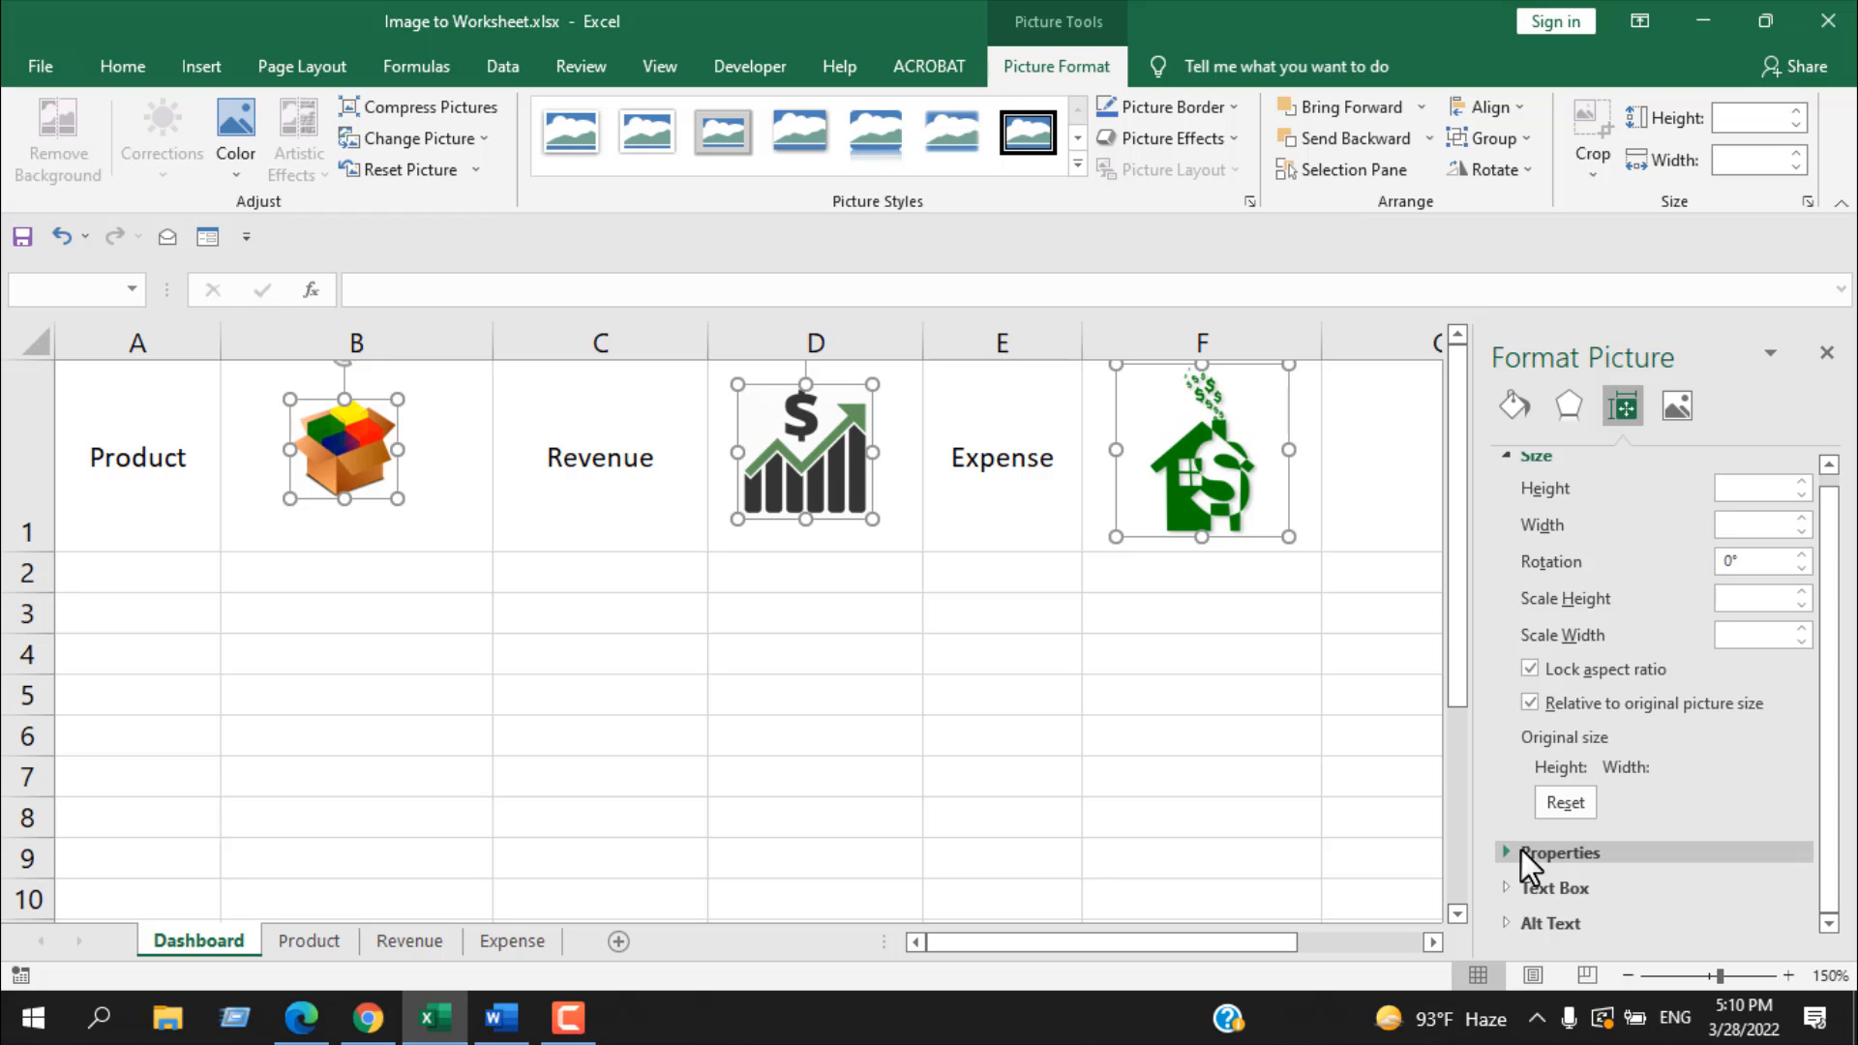
click(1505, 852)
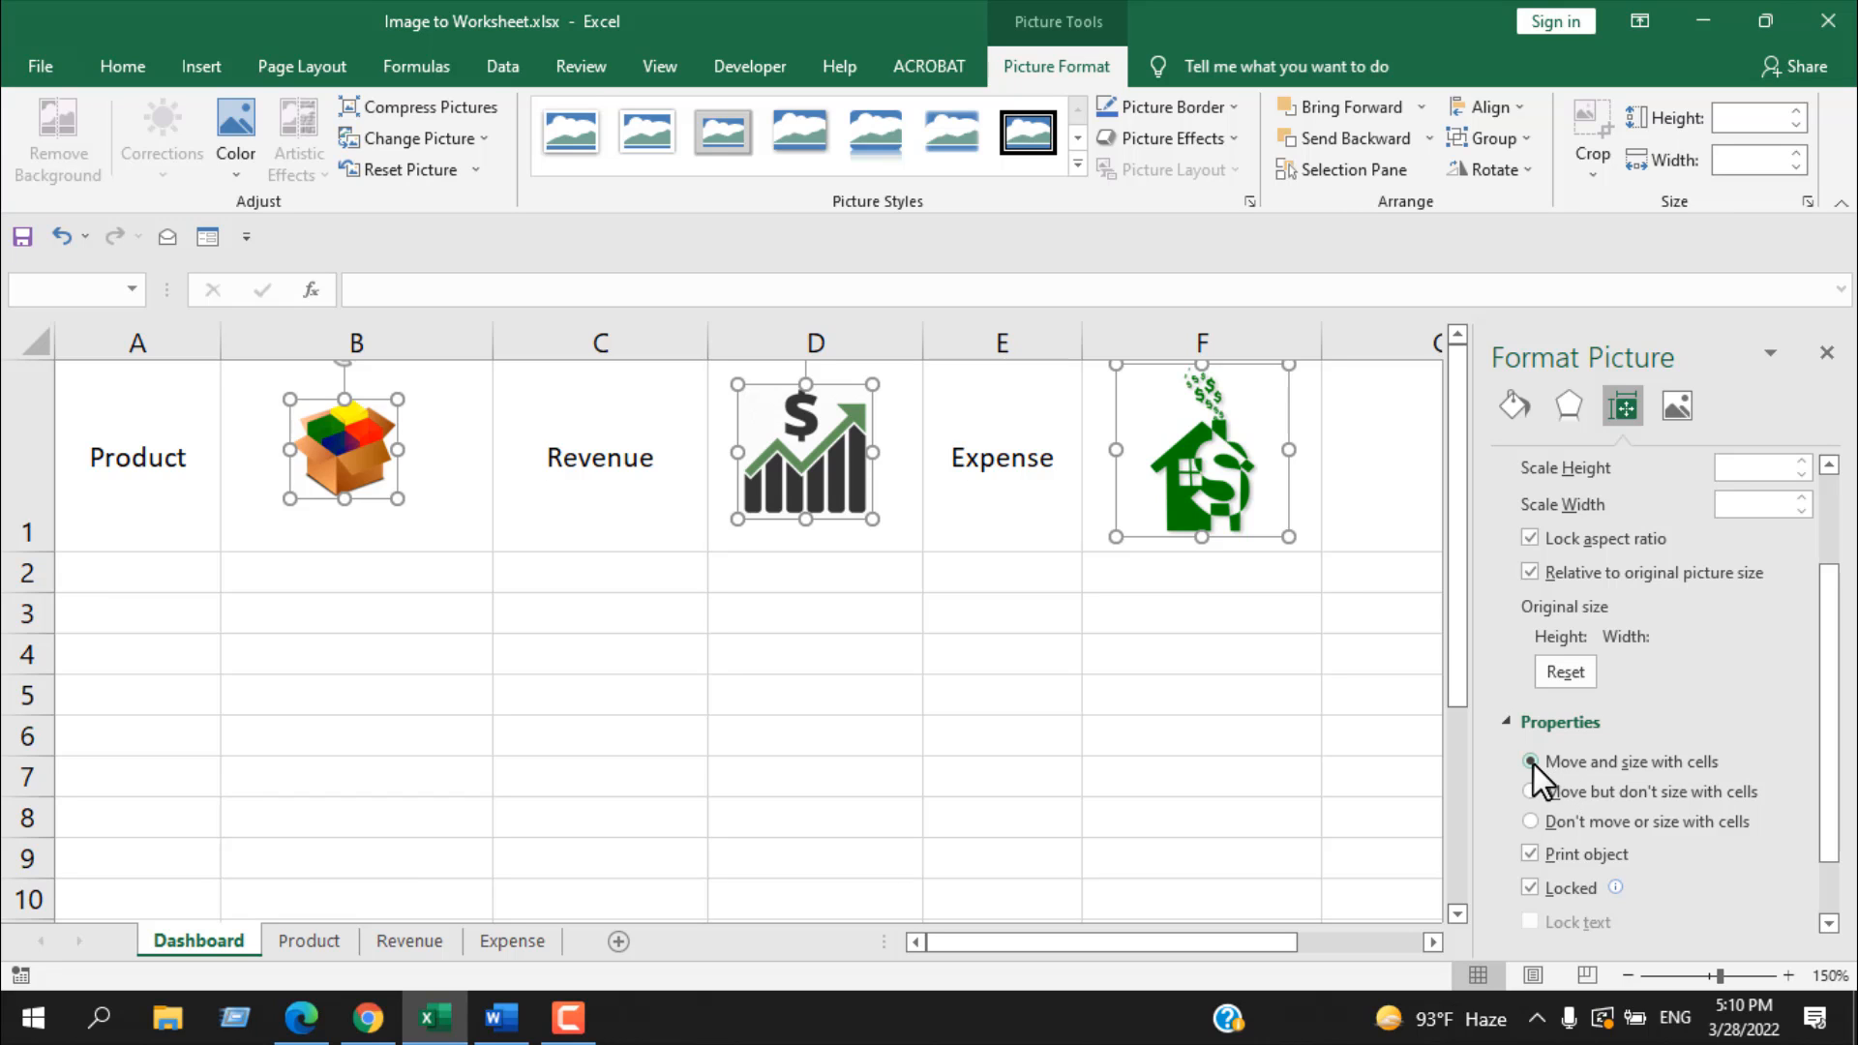
click(1826, 356)
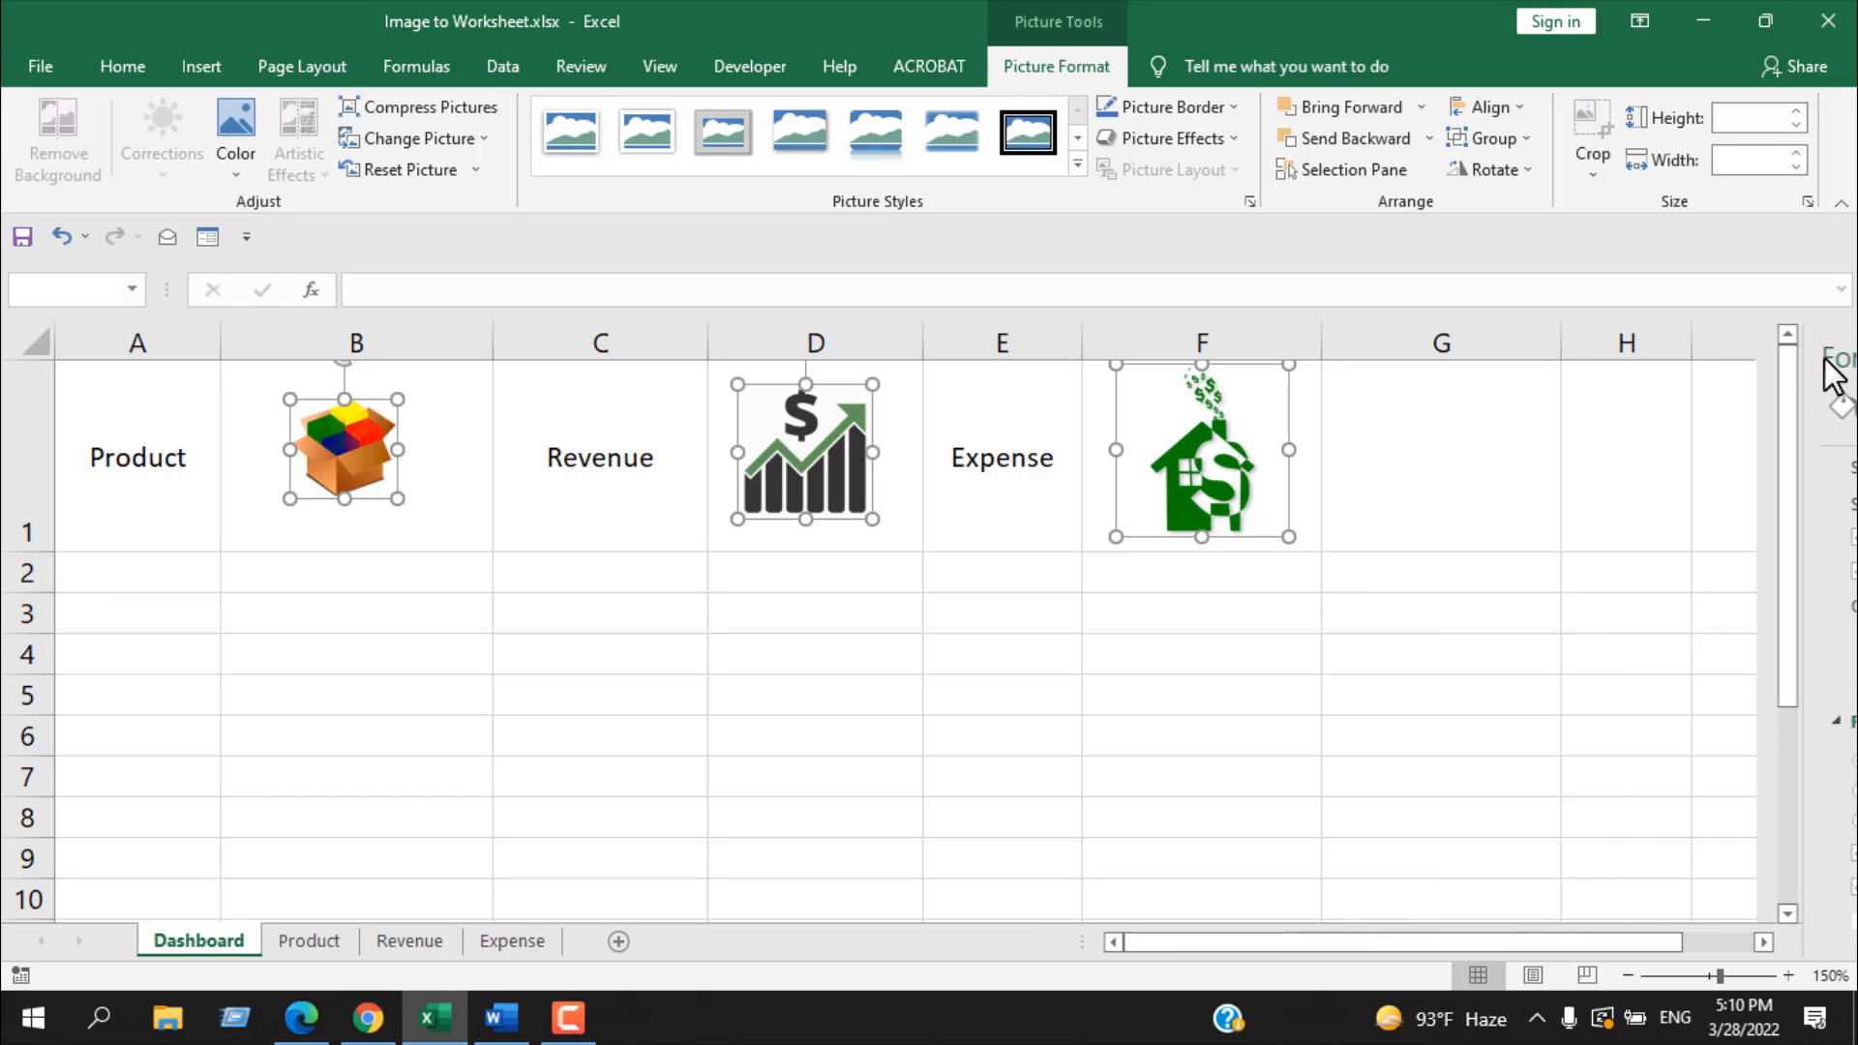
click(1323, 624)
Step: Narrow column F slightly so it fits more closely around the expense picture
click(1310, 340)
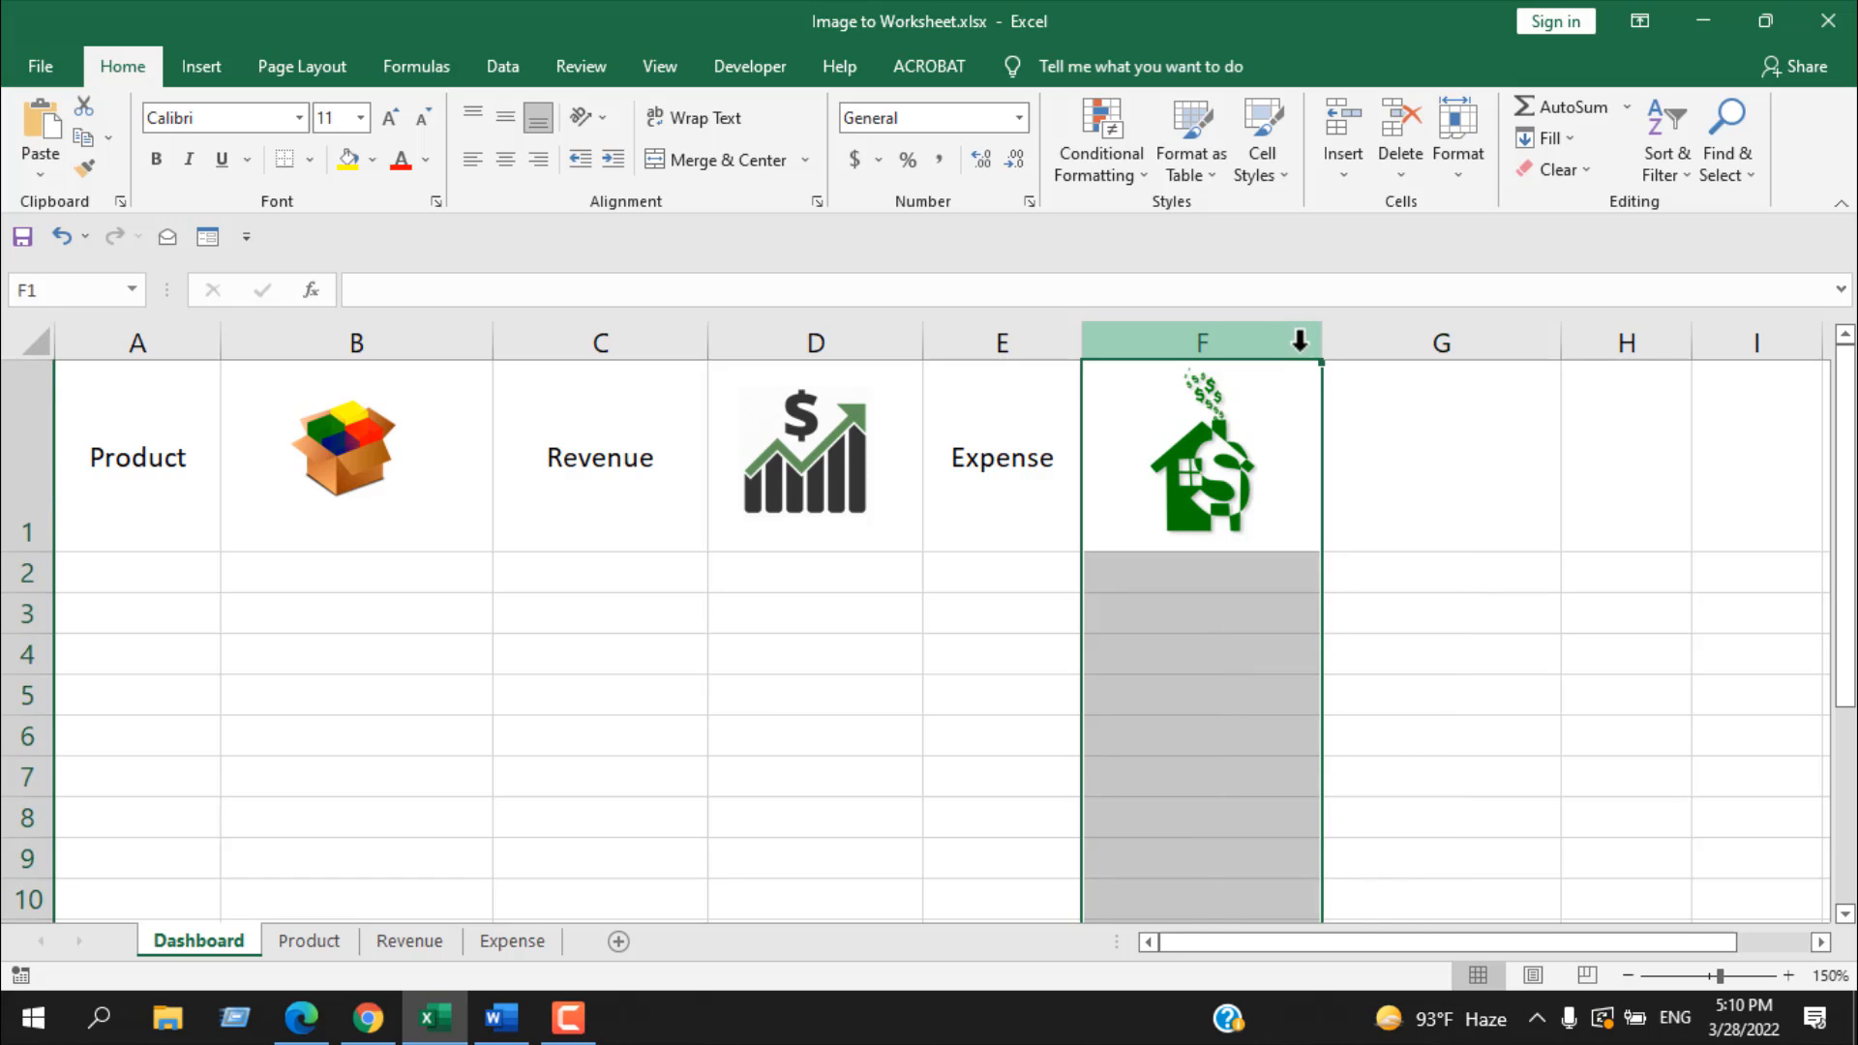
mouse_move(1321, 343)
mouse_down()
mouse_move(1199, 345)
mouse_move(1298, 344)
mouse_up()
click(1370, 633)
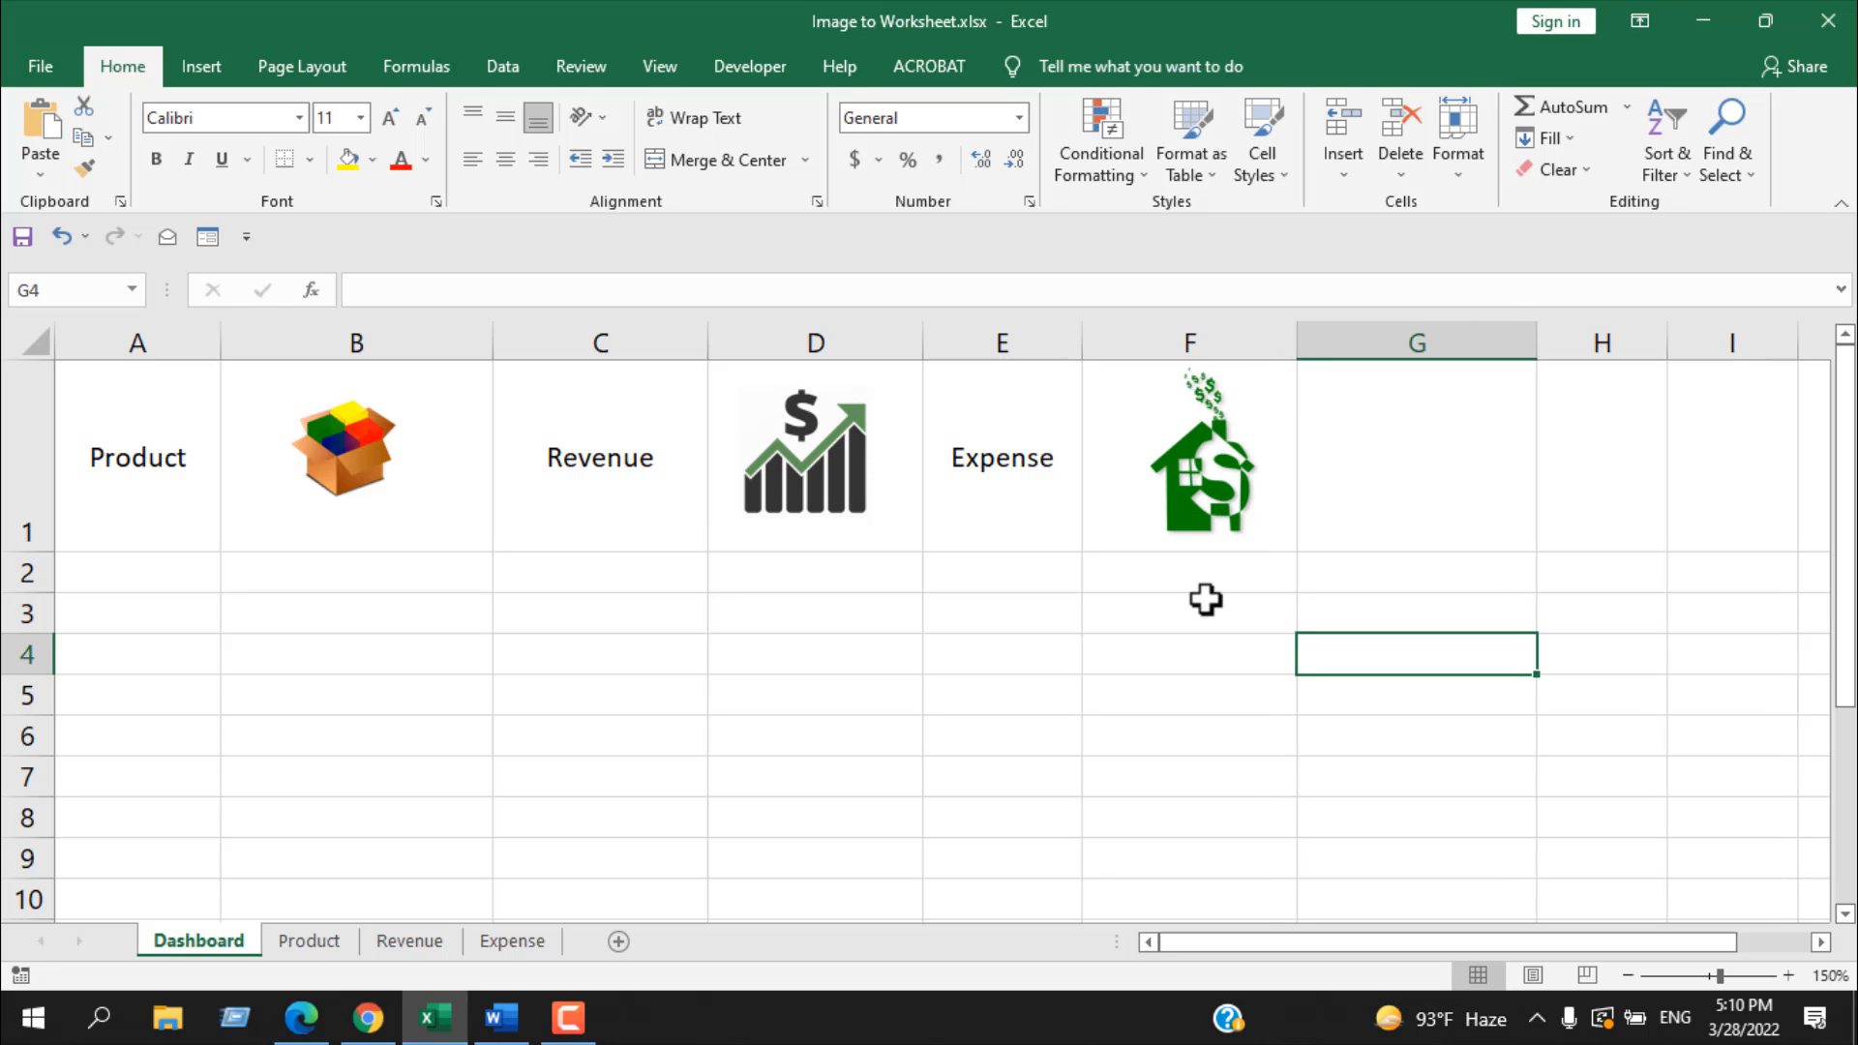
click(1106, 743)
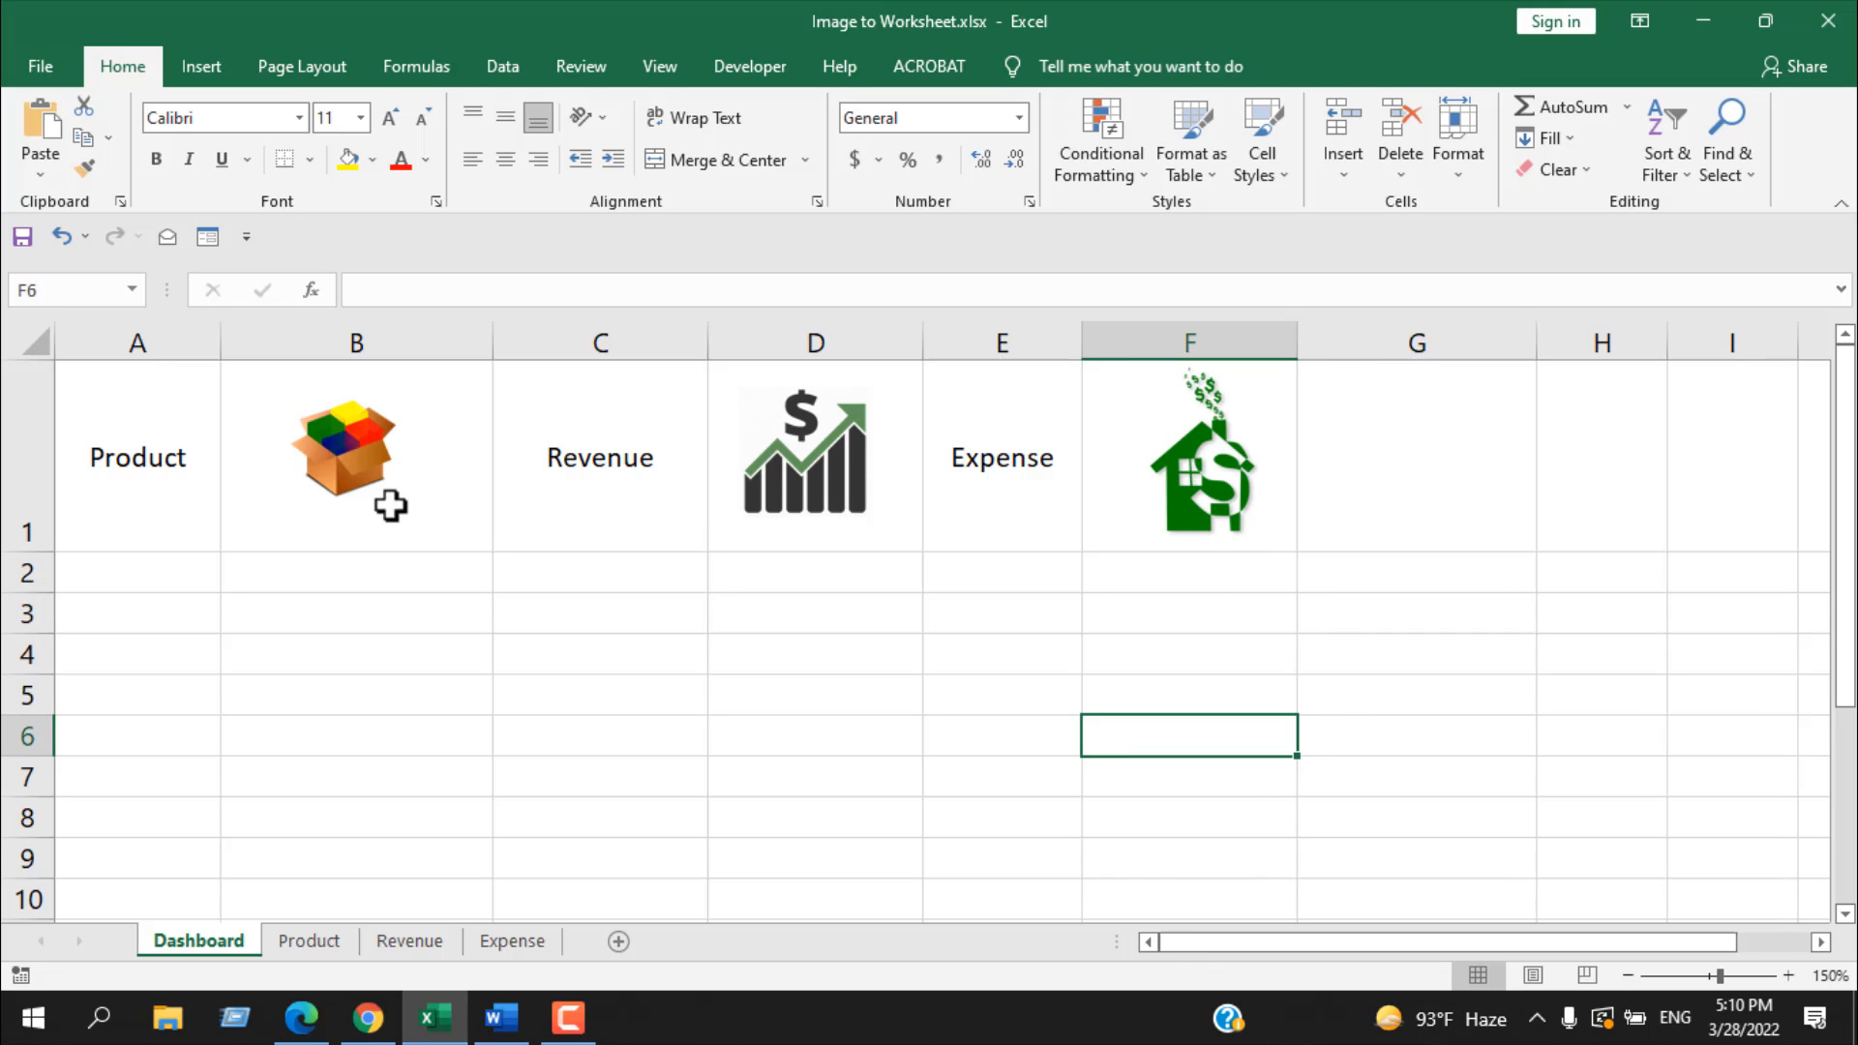
Step: Link the product box picture to cell A1 of the Product worksheet in this document
click(329, 470)
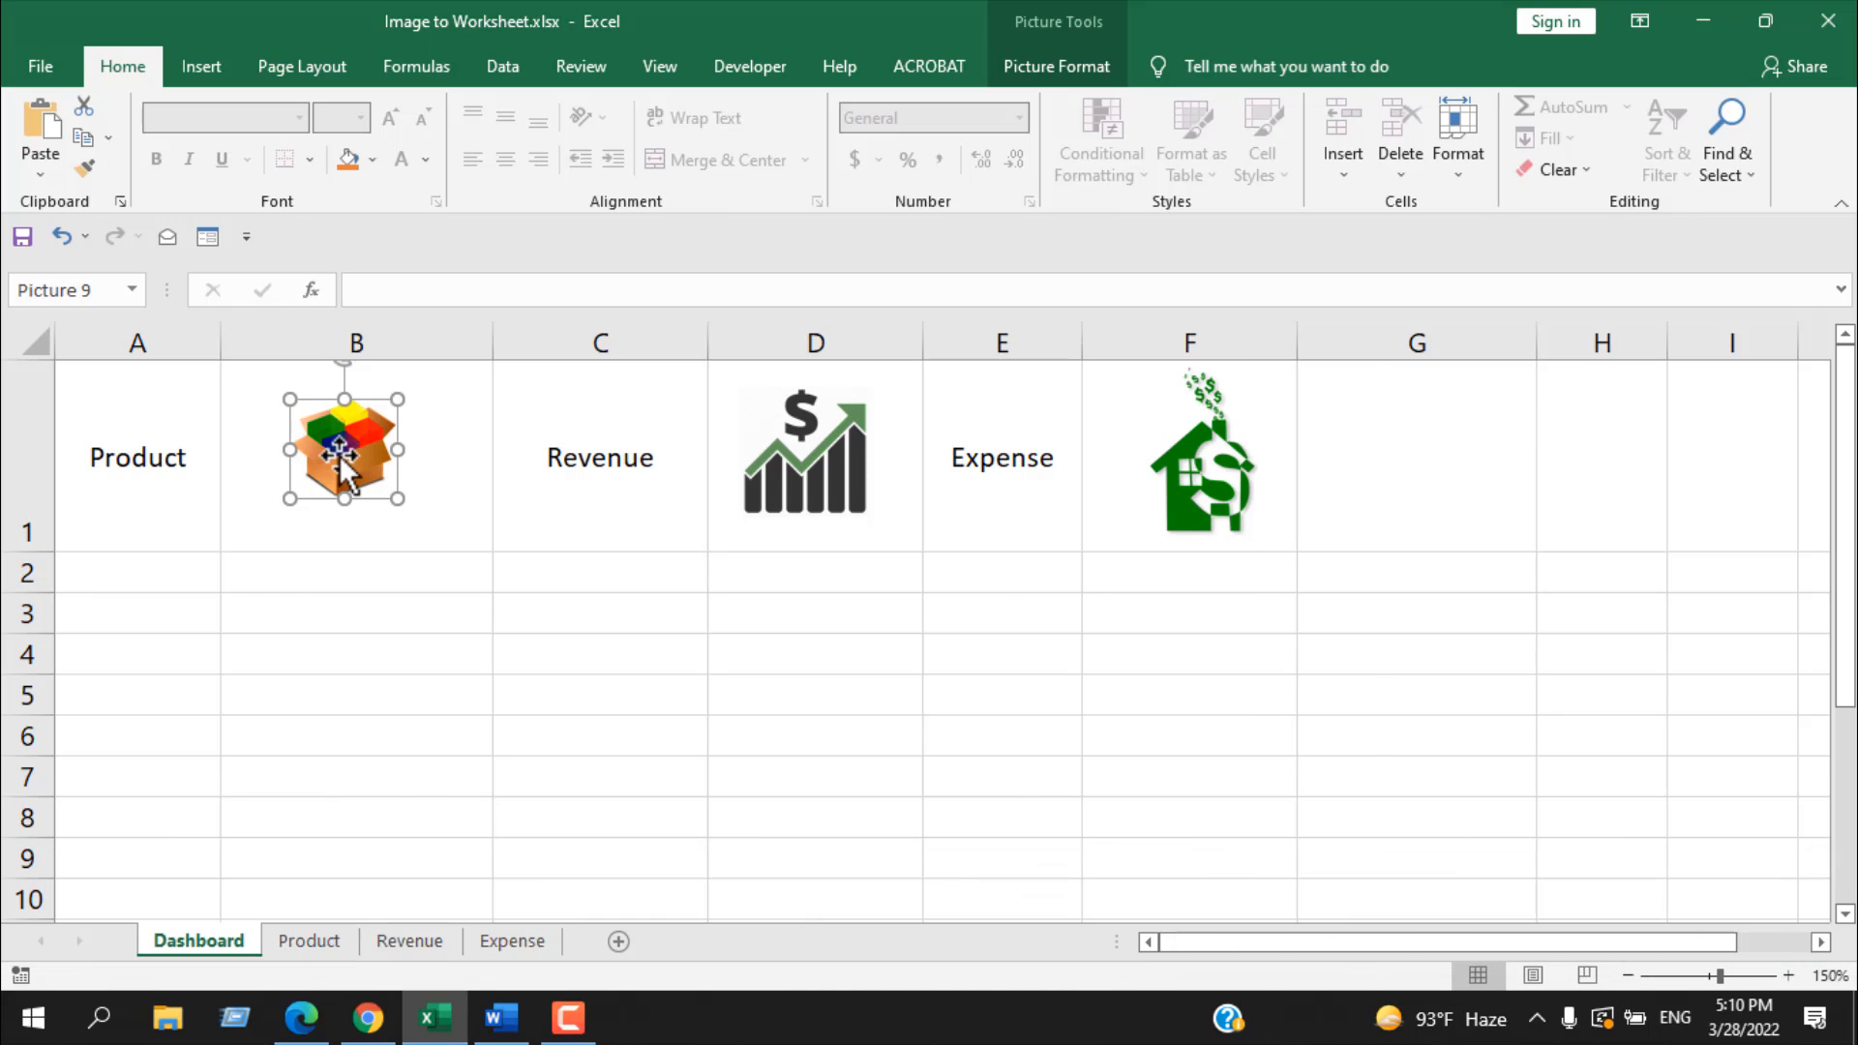
click(304, 946)
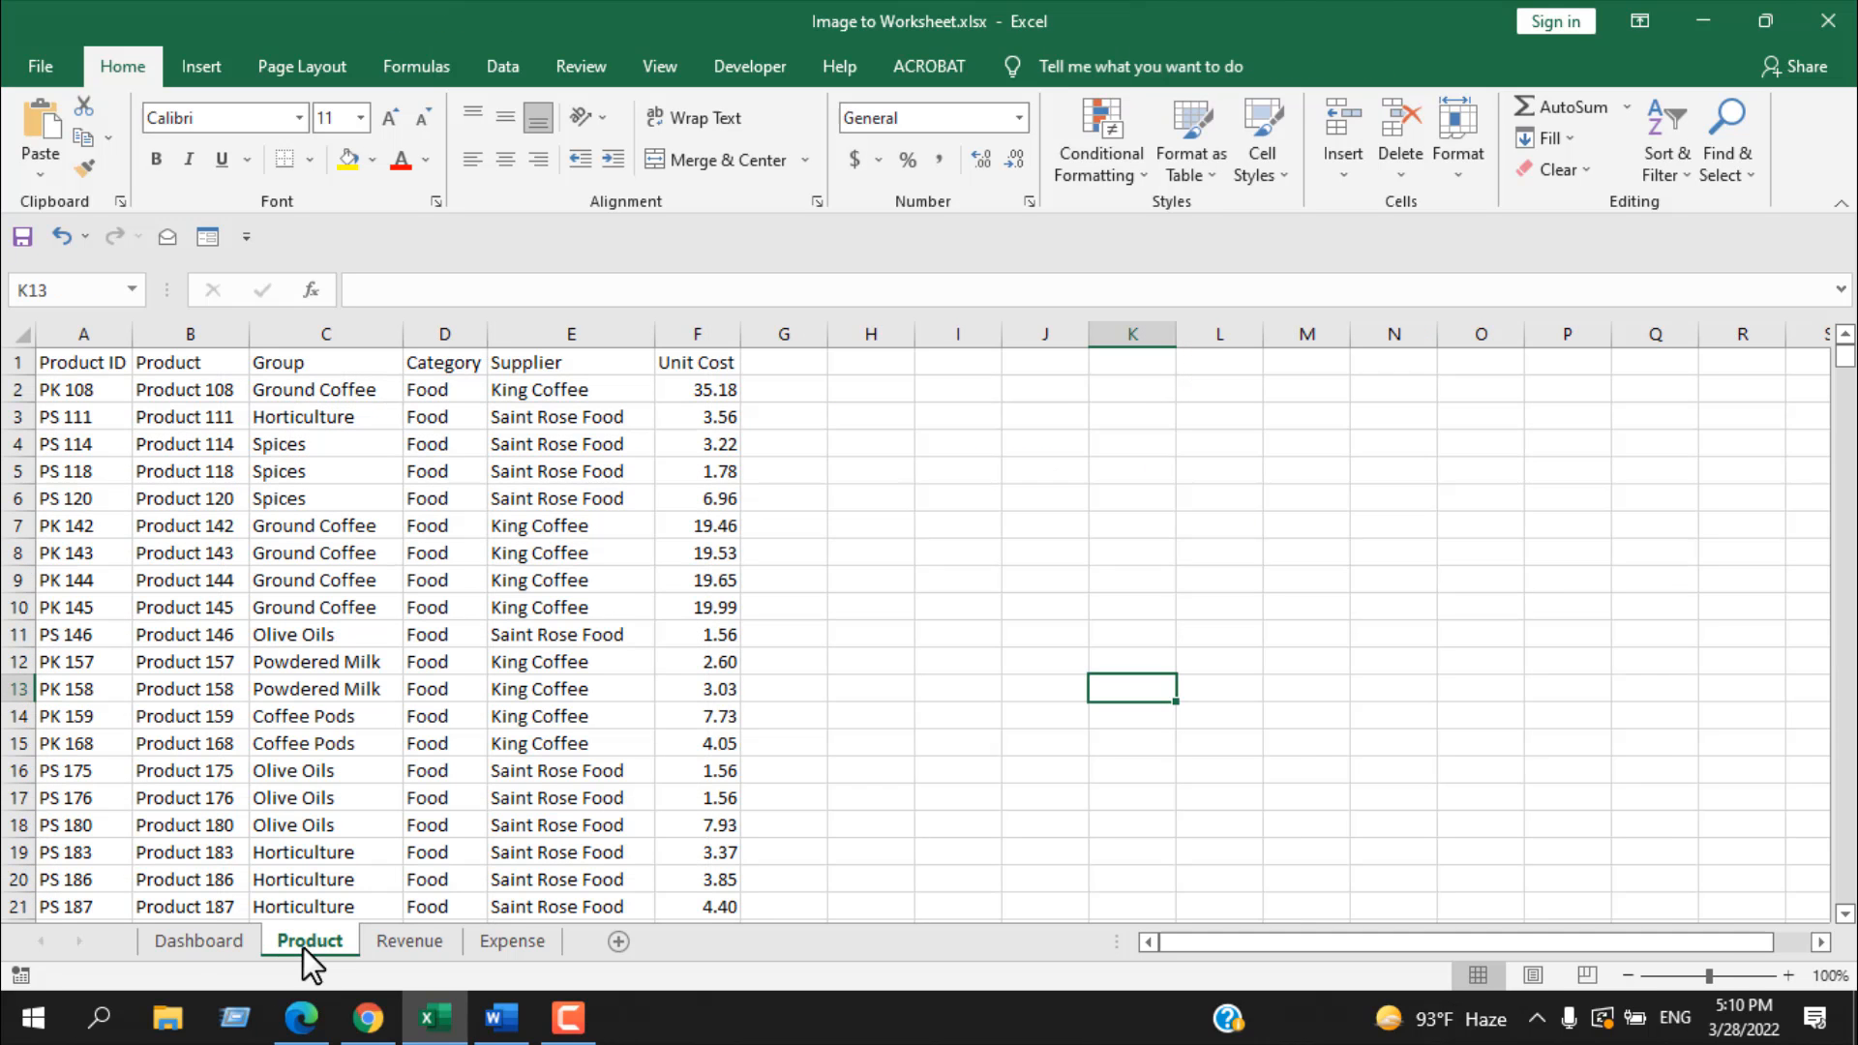
click(172, 937)
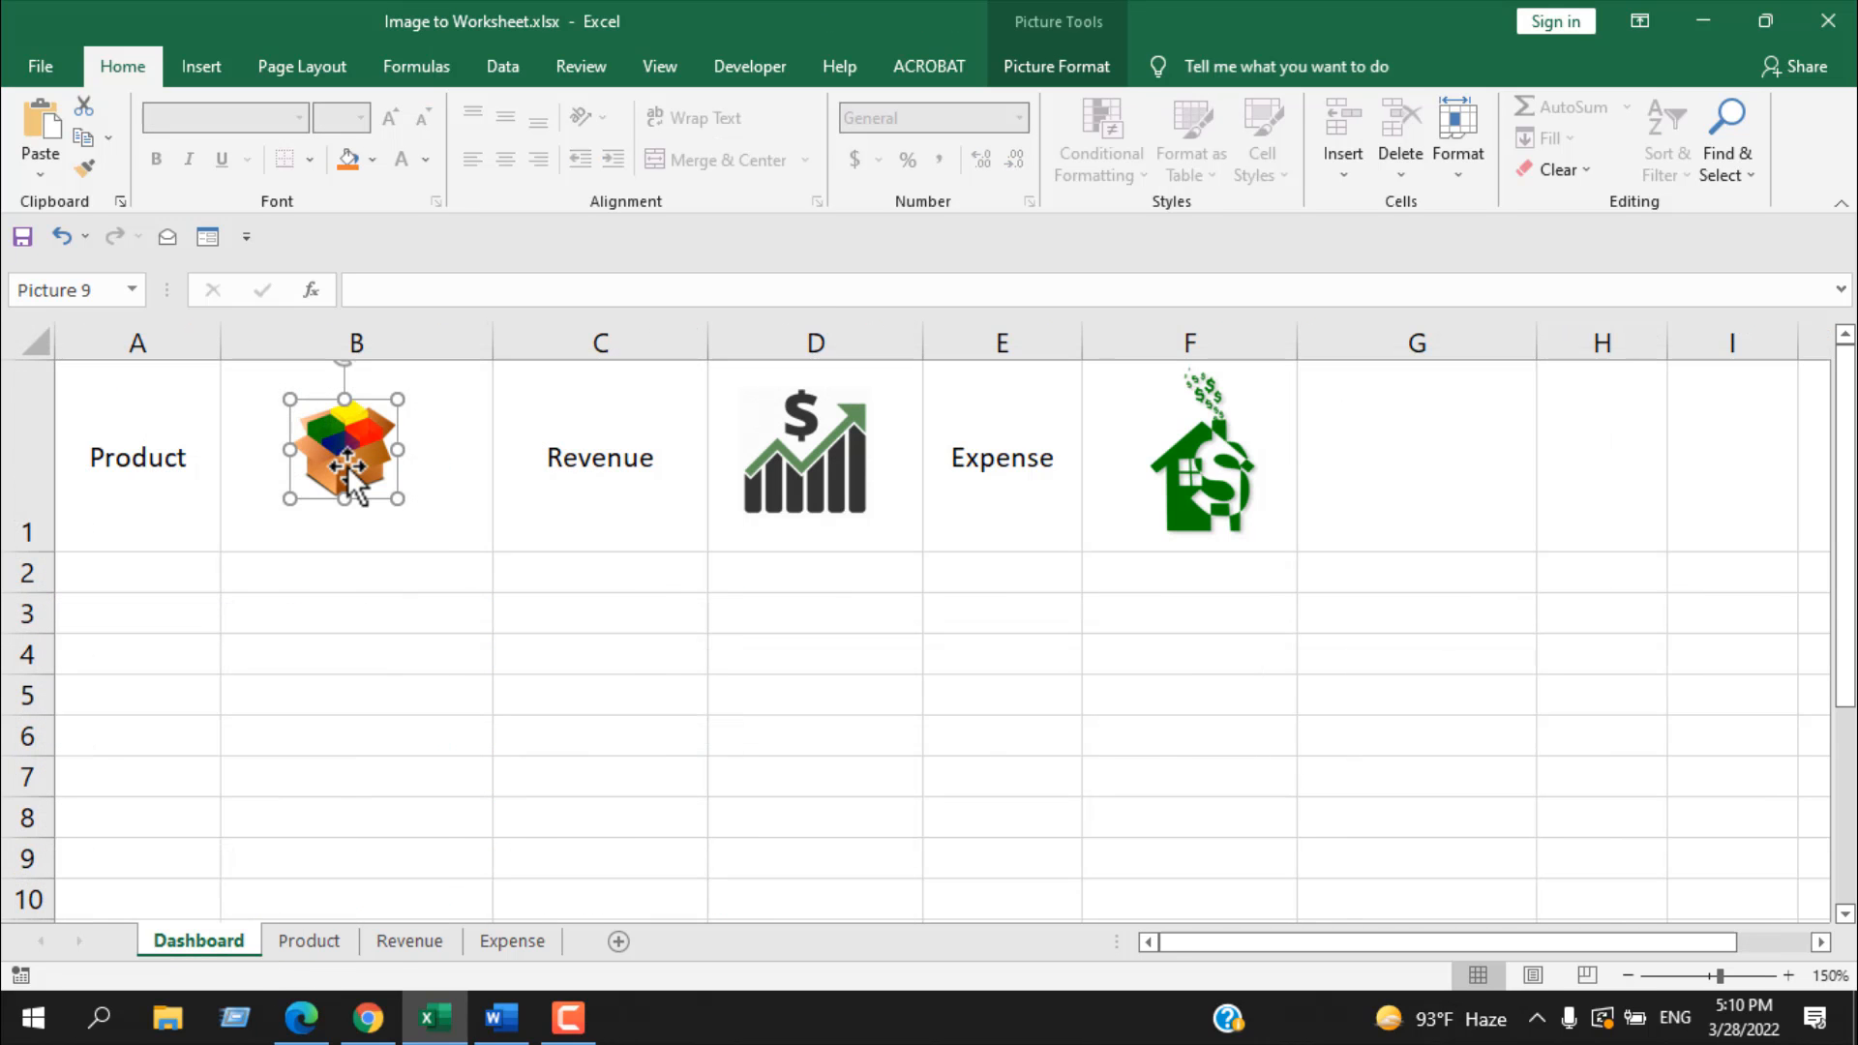
right_click(349, 465)
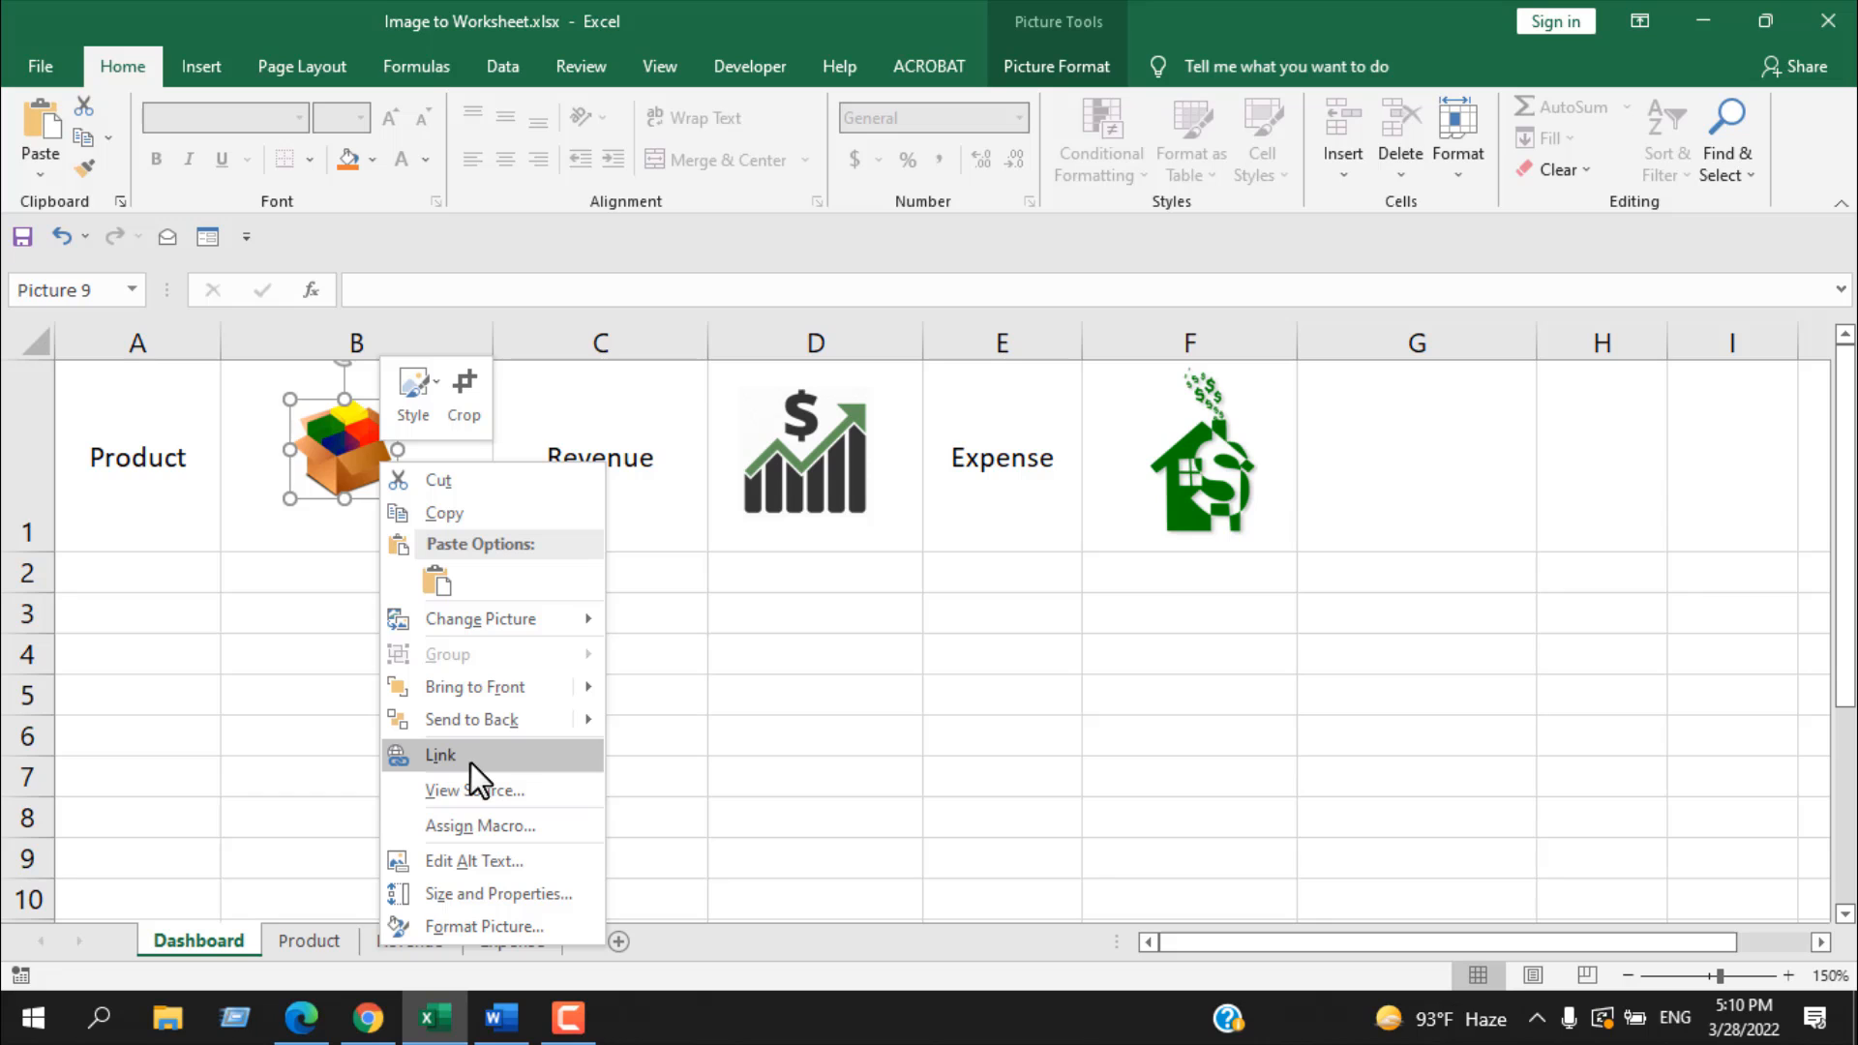
click(470, 762)
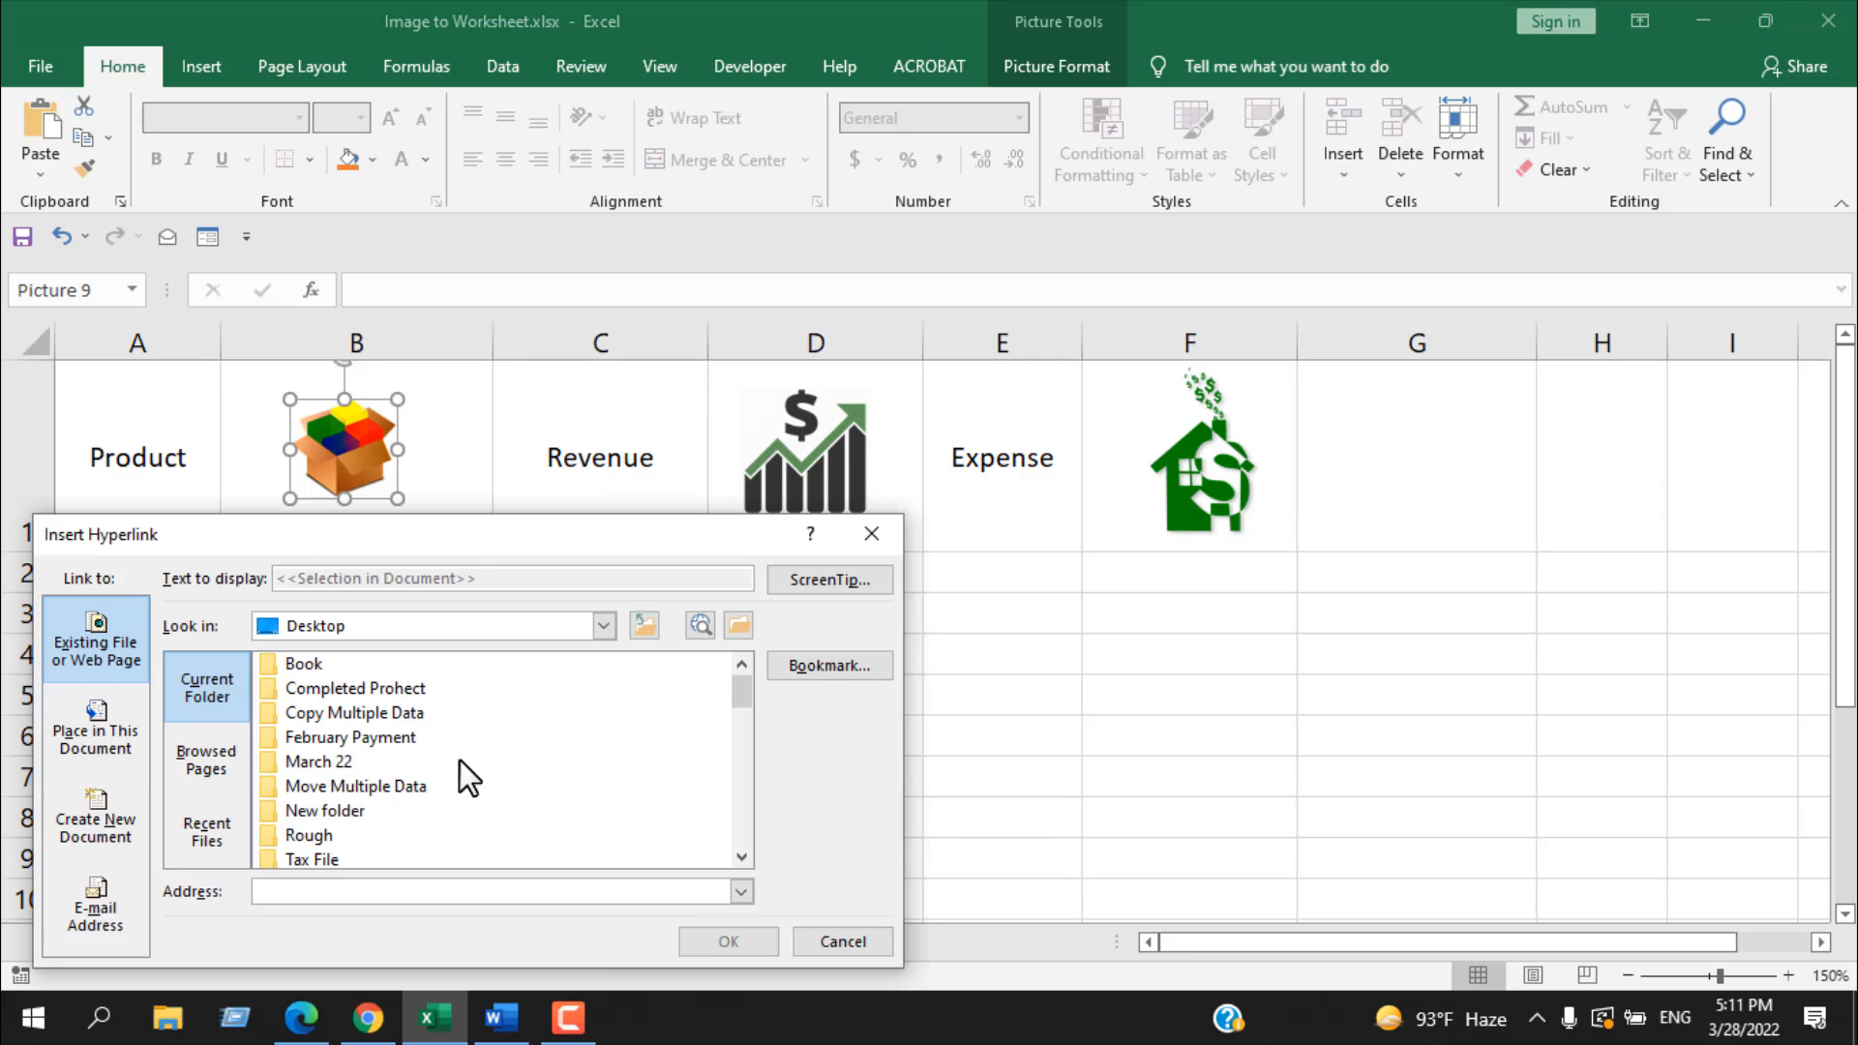
click(102, 756)
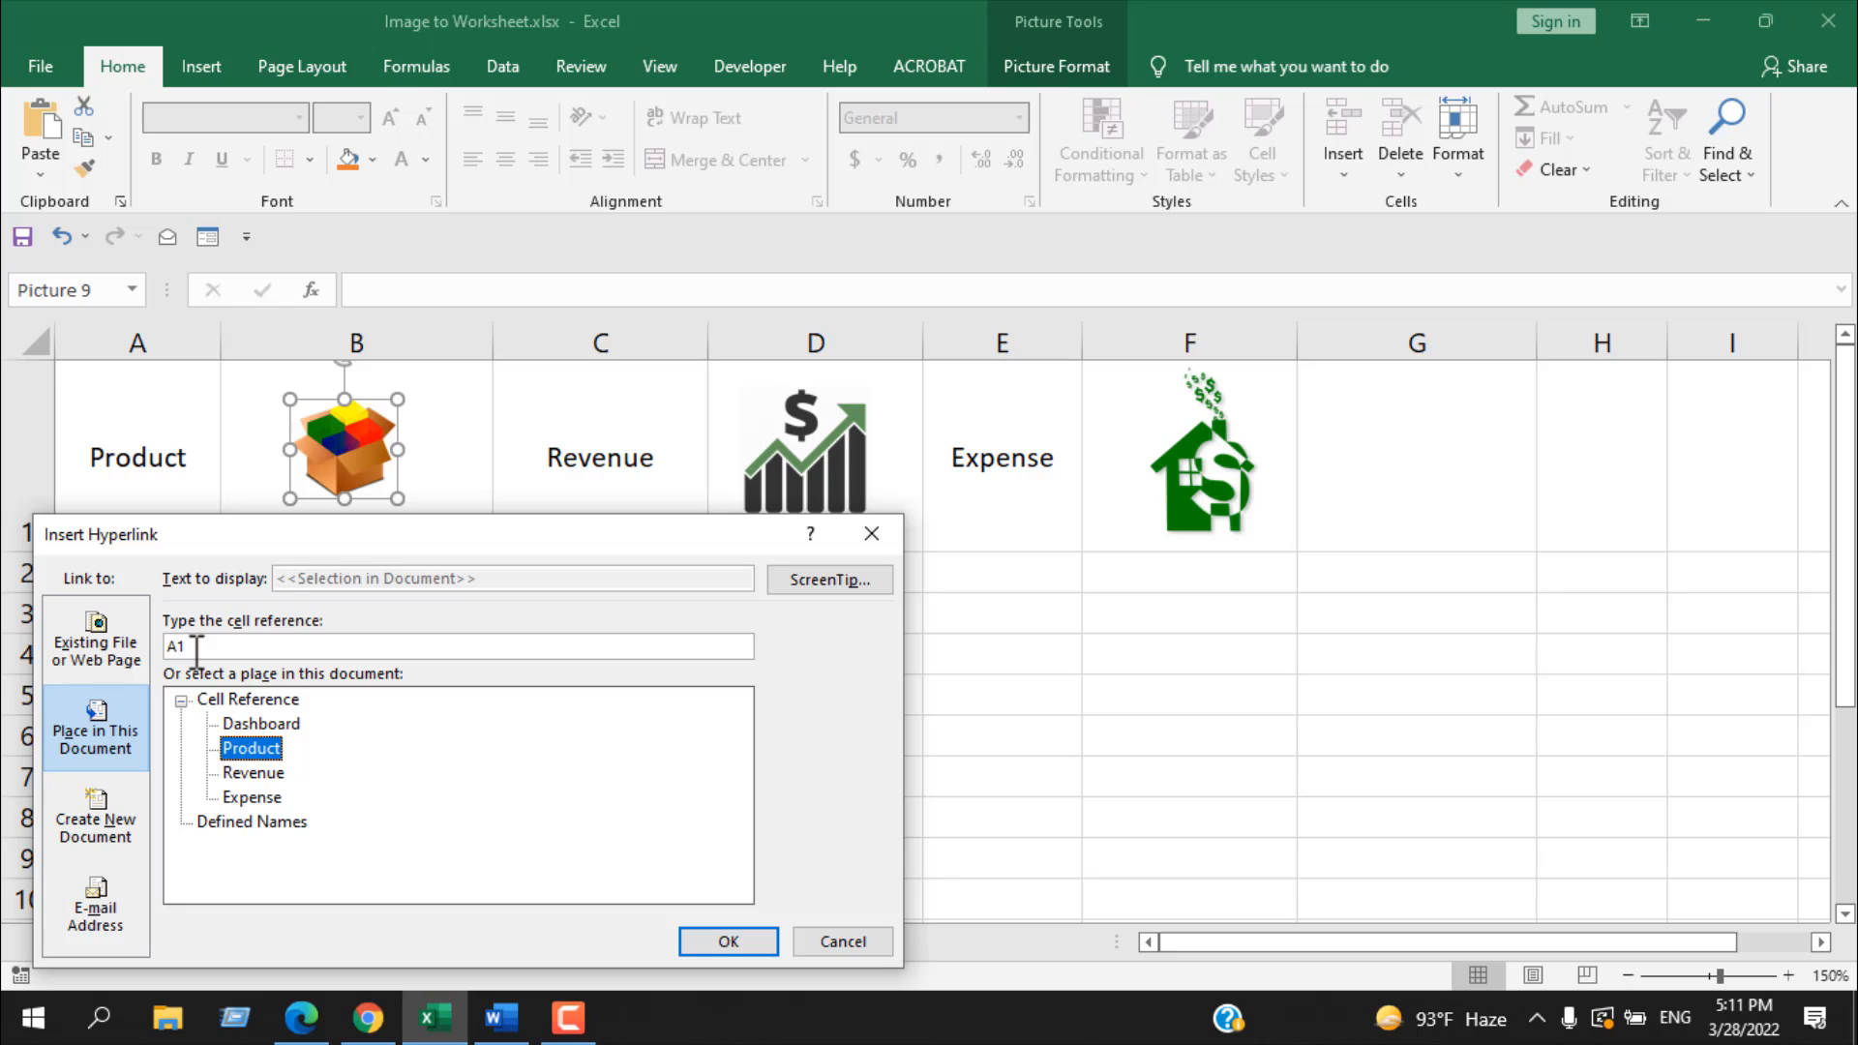
drag(197, 649, 145, 649)
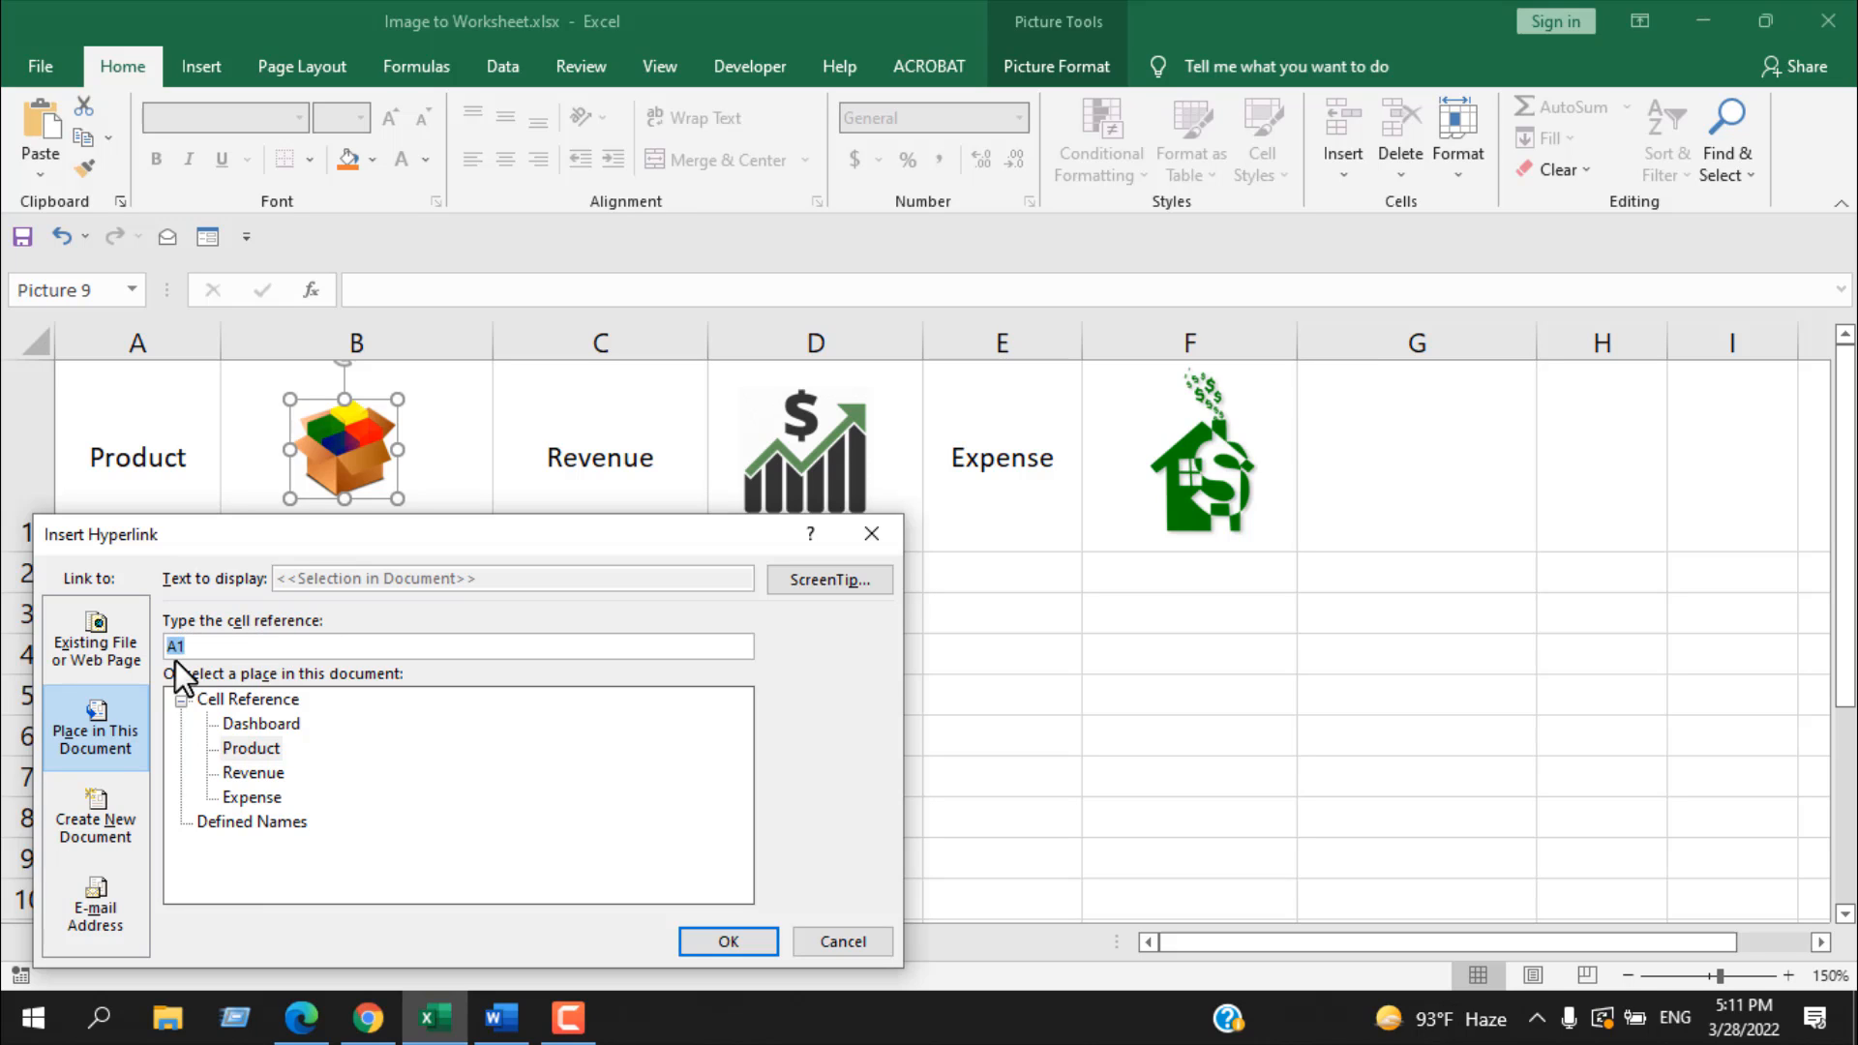
click(235, 751)
click(695, 946)
click(404, 631)
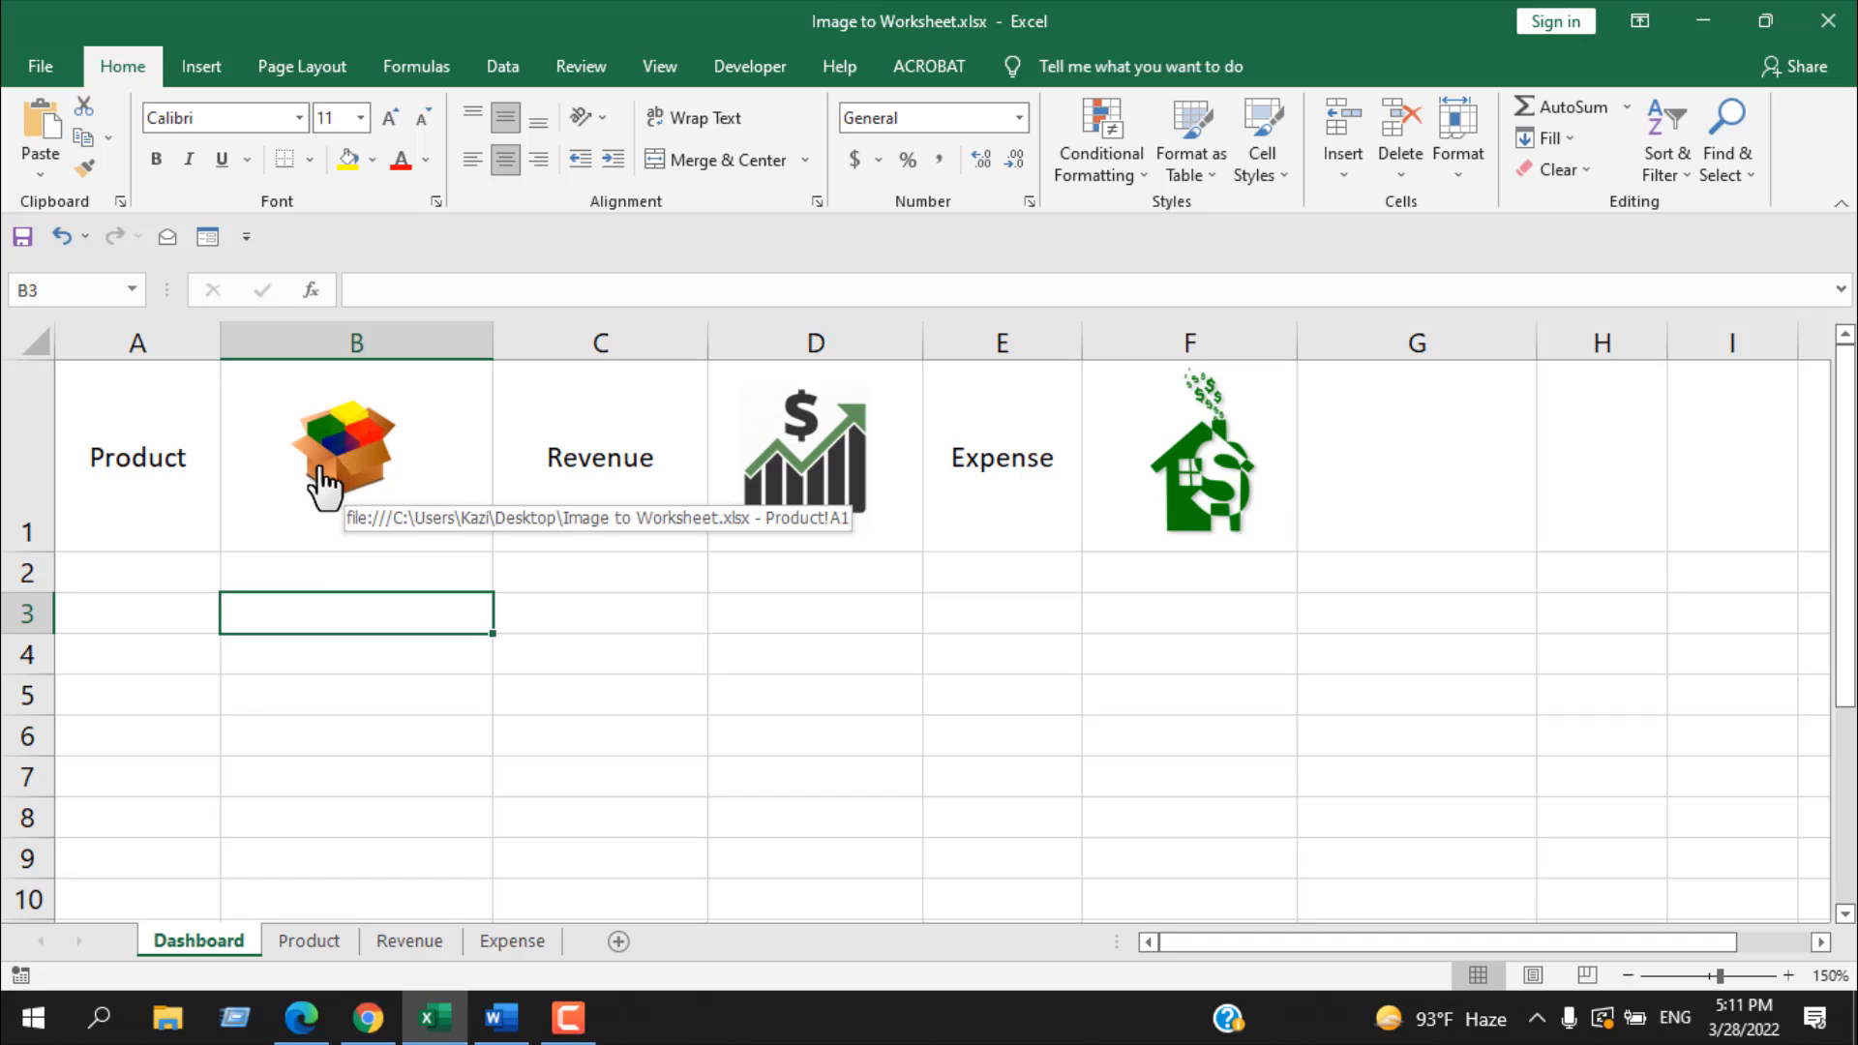
Step: Link the revenue chart picture to cell A1 of the Revenue worksheet
click(842, 771)
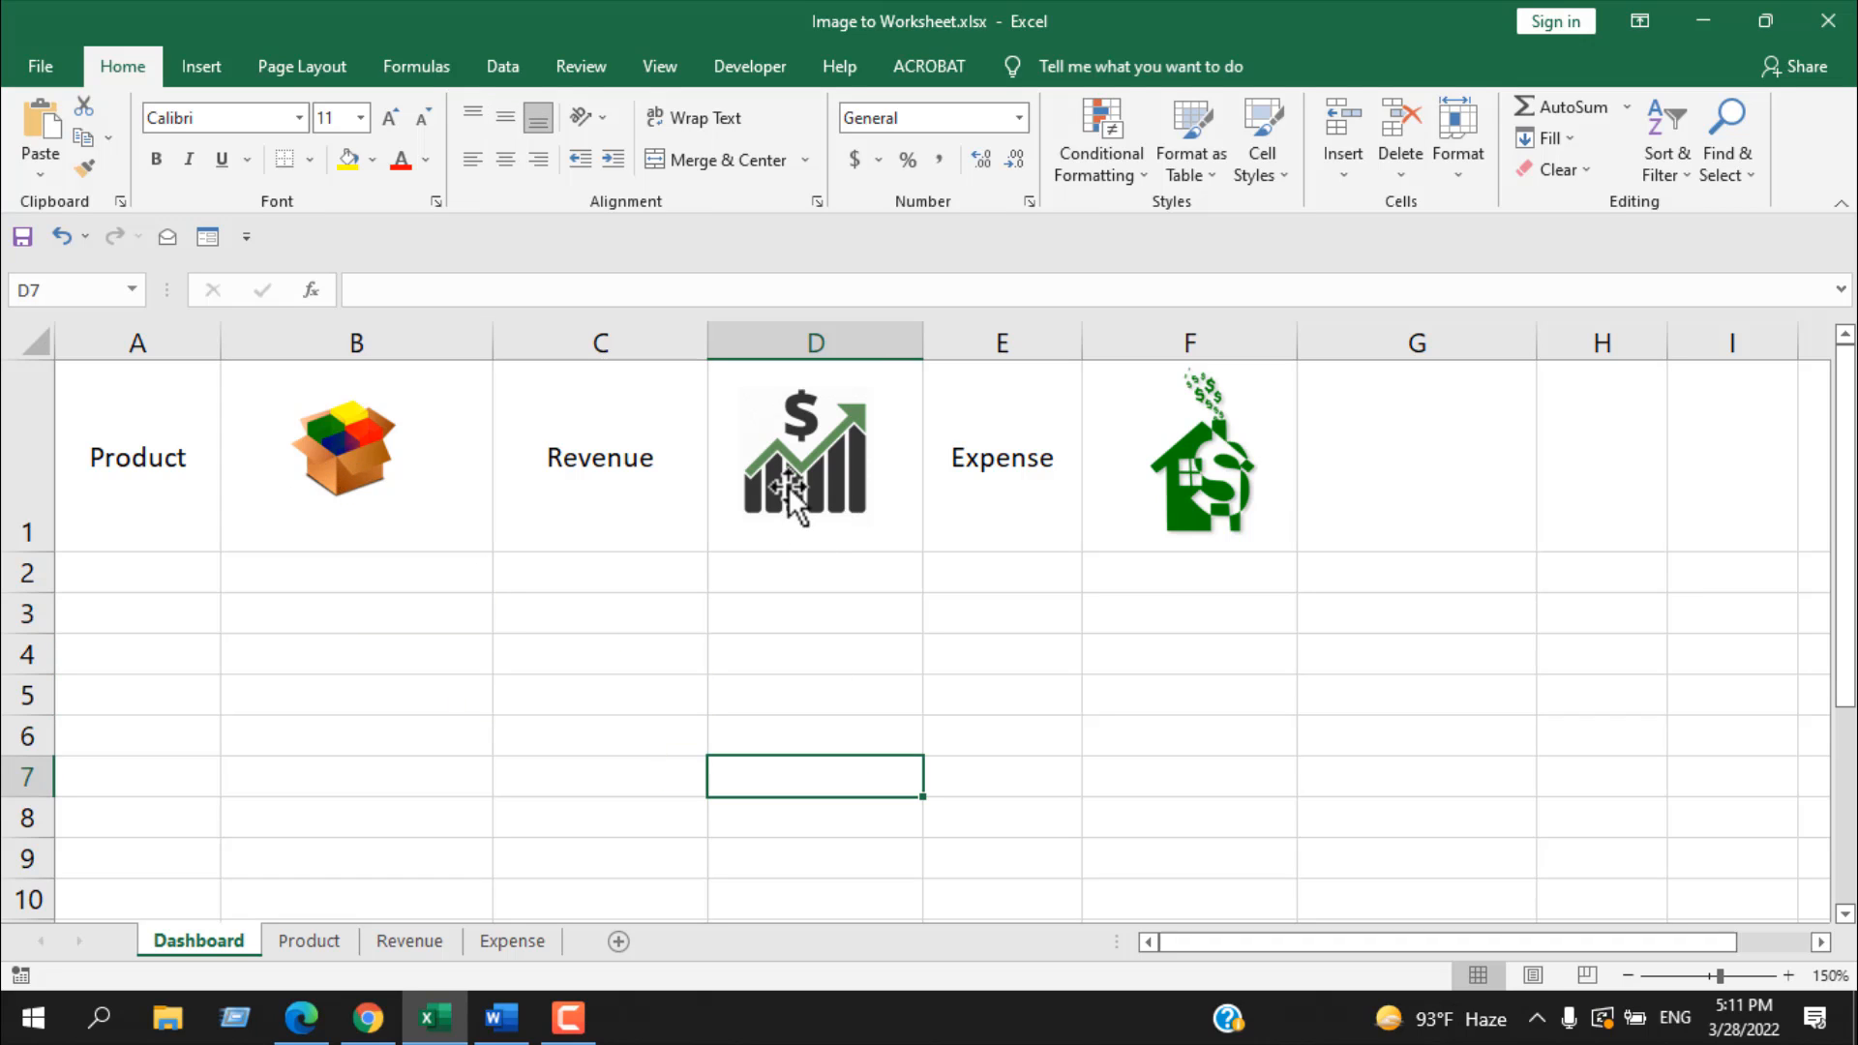
click(788, 480)
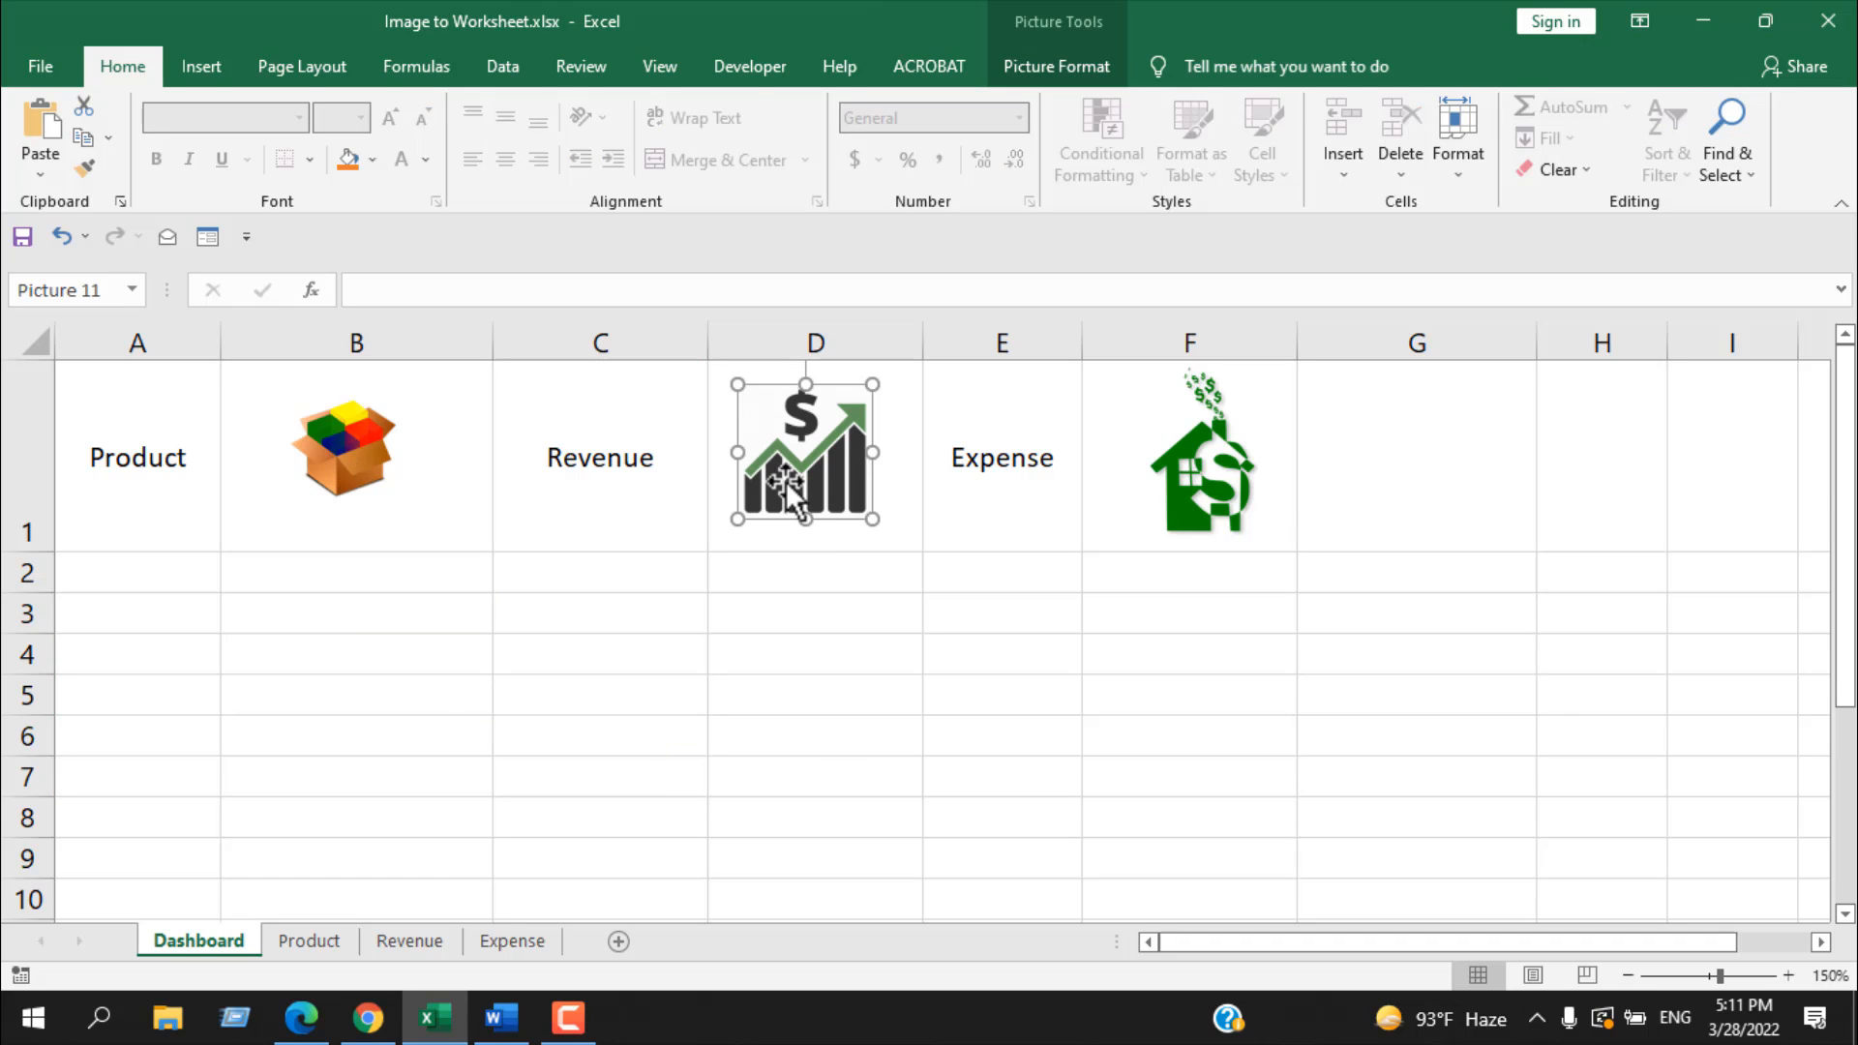
right_click(785, 480)
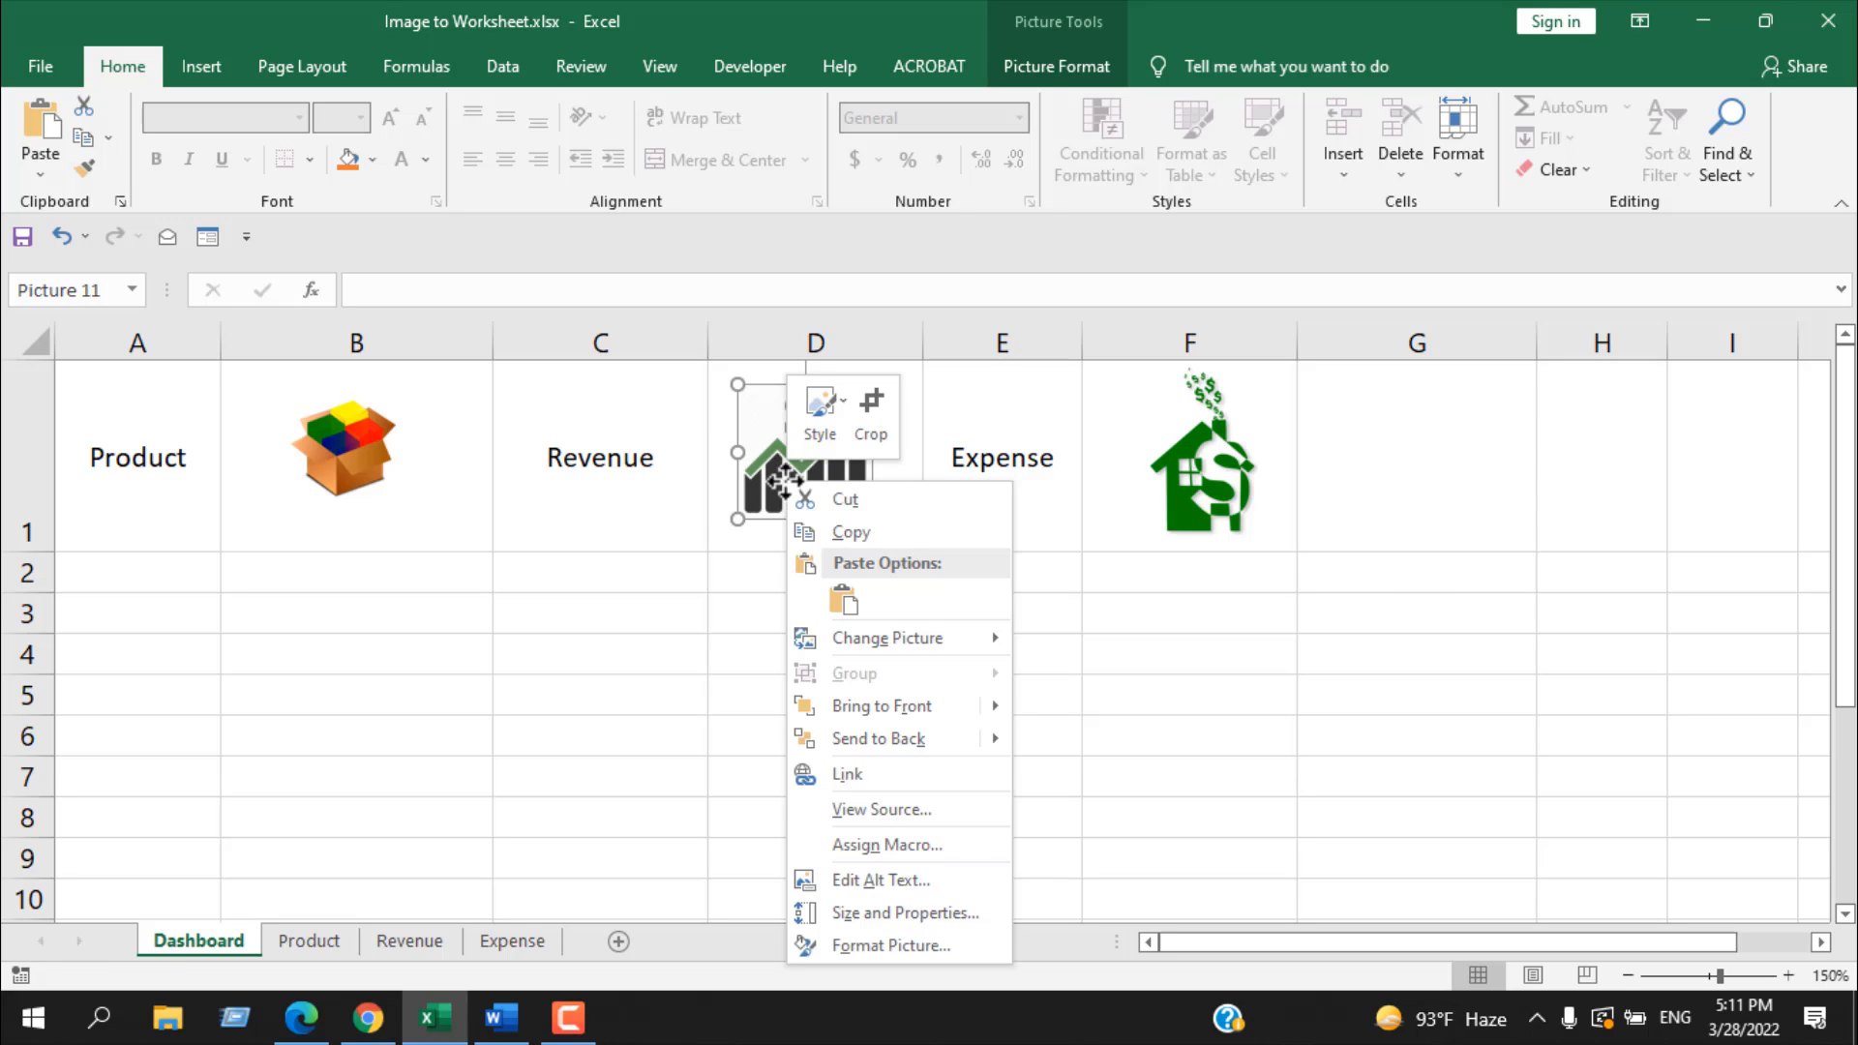
click(845, 771)
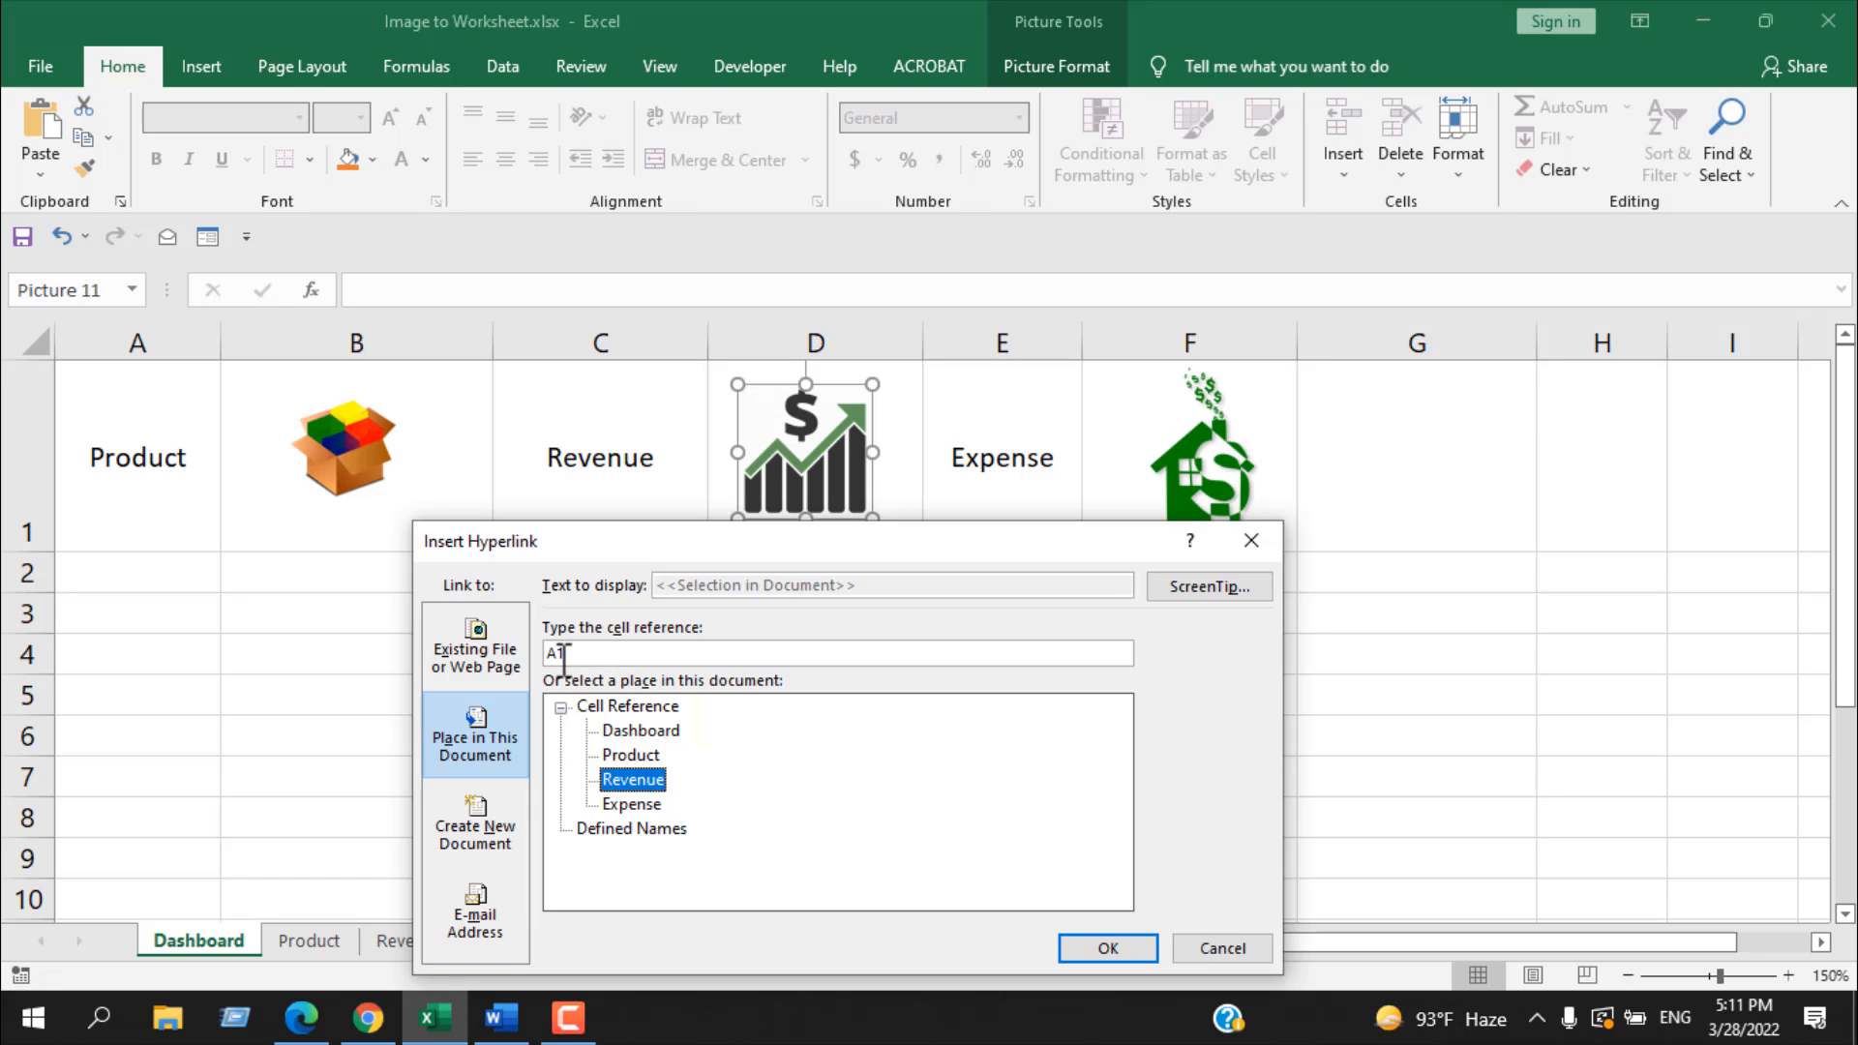
click(1108, 949)
Step: Link the green house expense picture to cell A1 of the Expense worksheet
click(1196, 484)
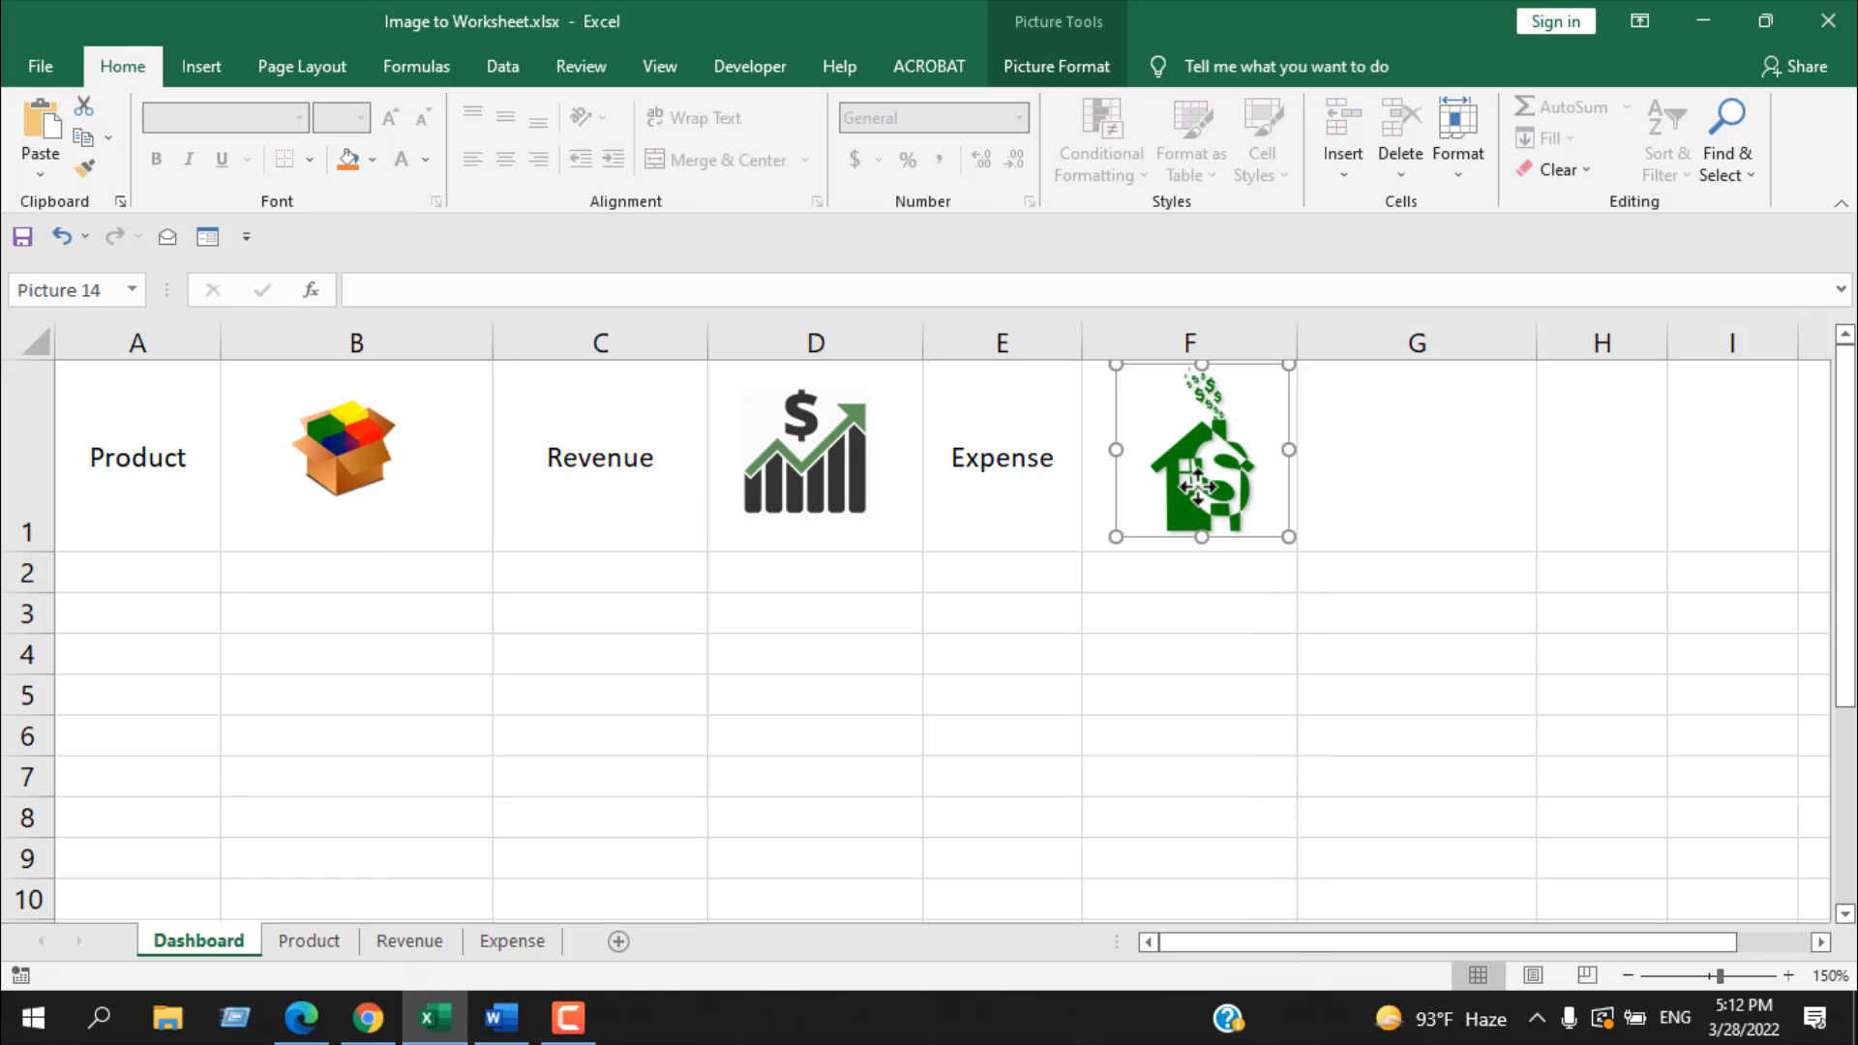
right_click(1196, 486)
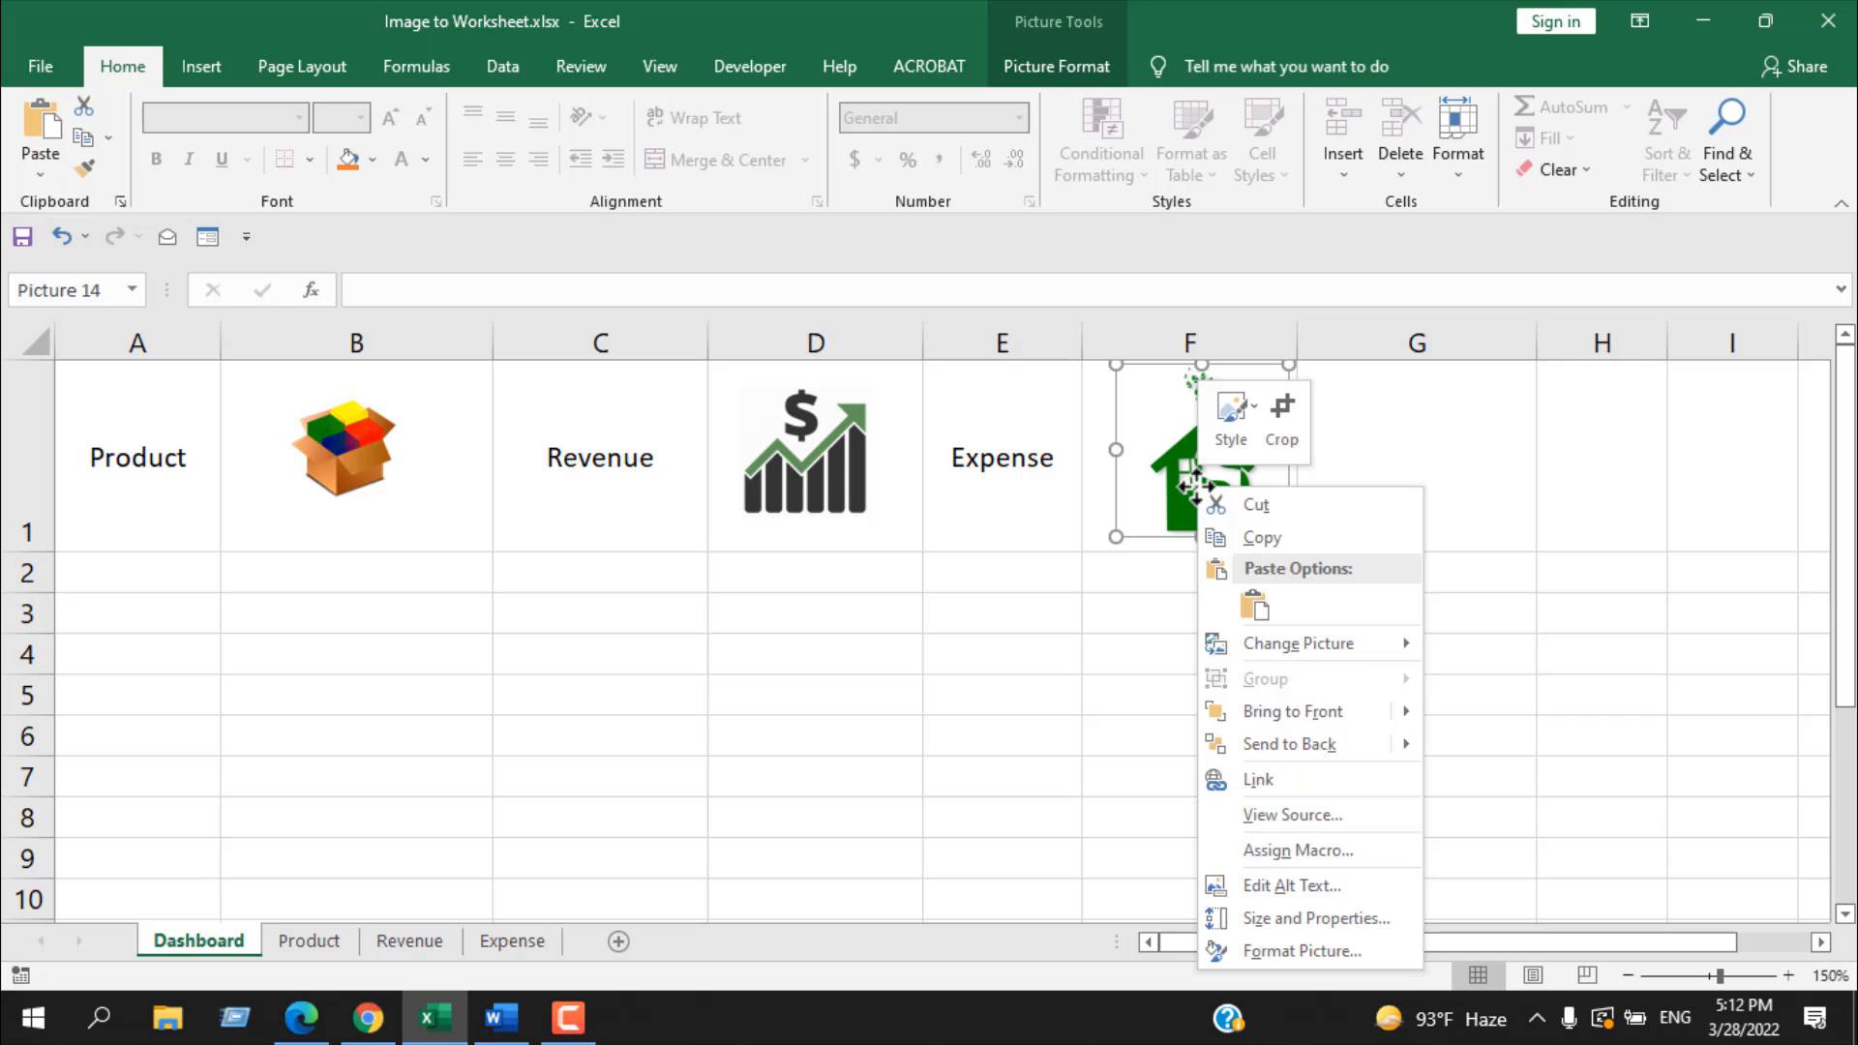
click(1288, 766)
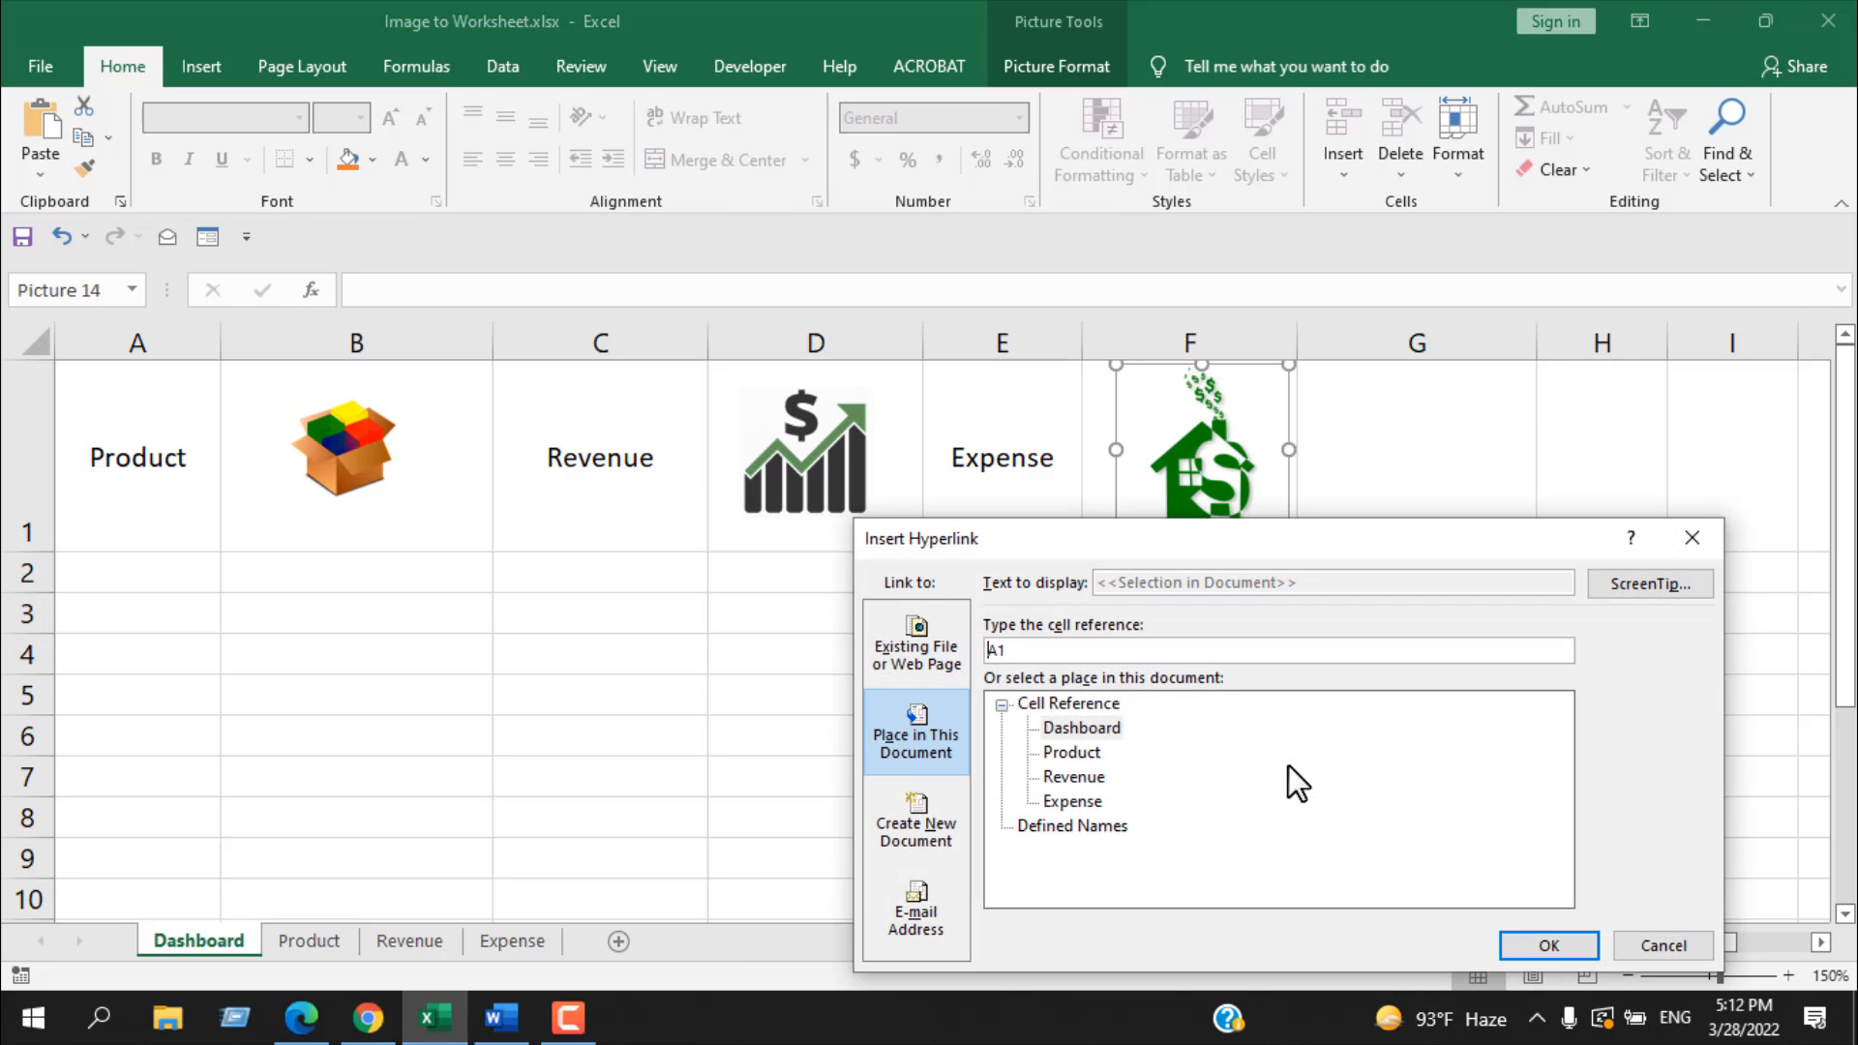
click(1076, 802)
click(1543, 944)
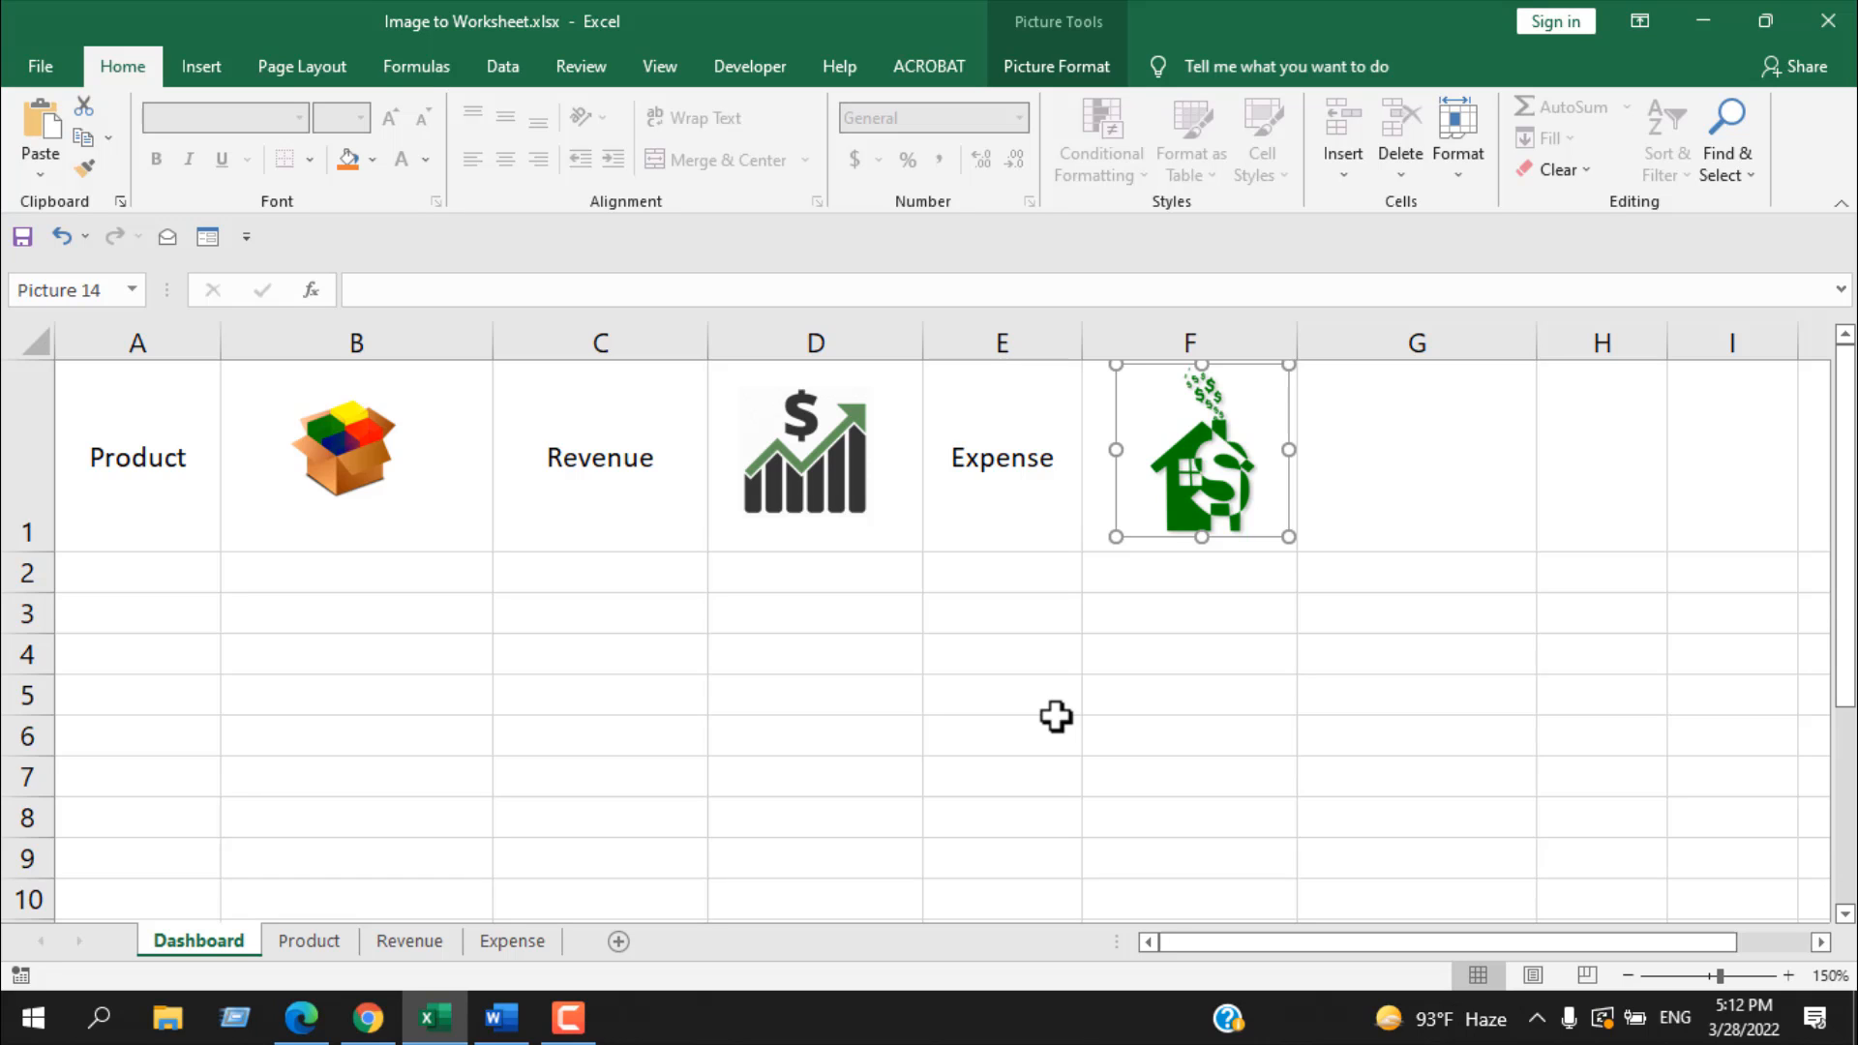
click(1056, 713)
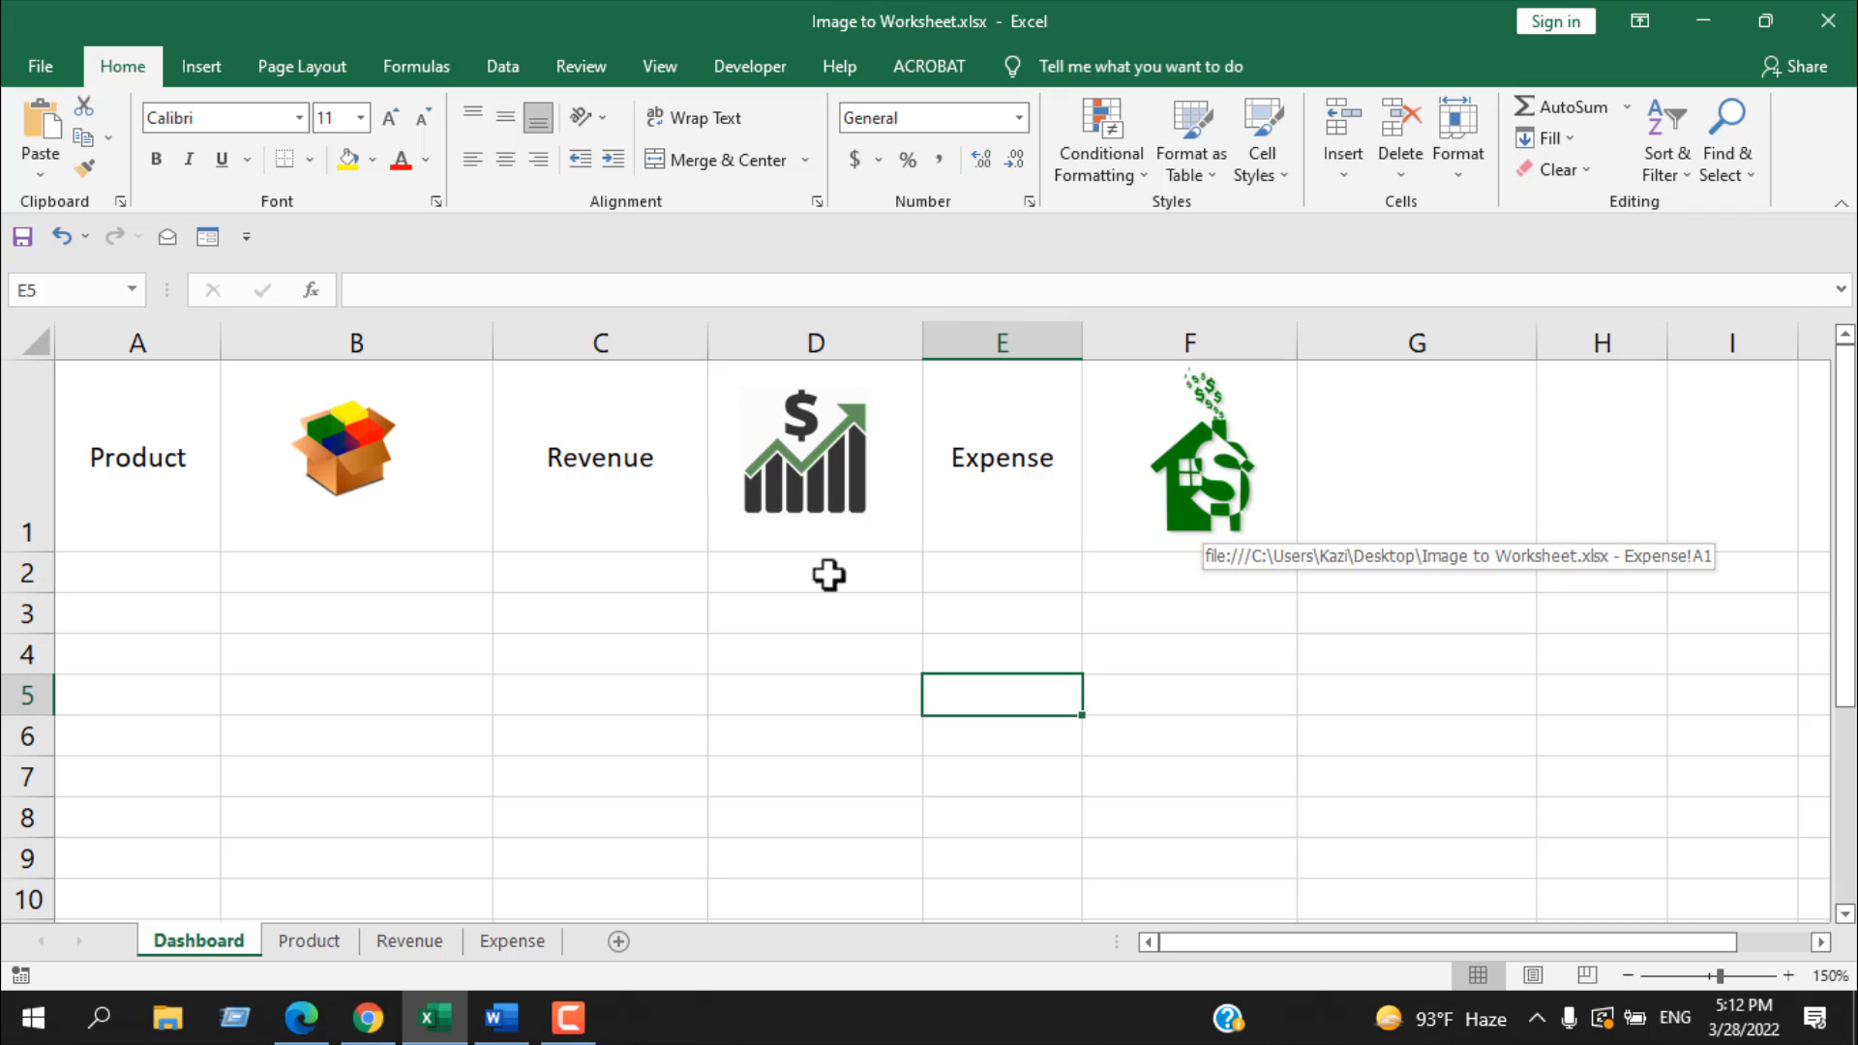
Step: Test the product, revenue and expense picture links, returning to the Dashboard after each one
click(563, 719)
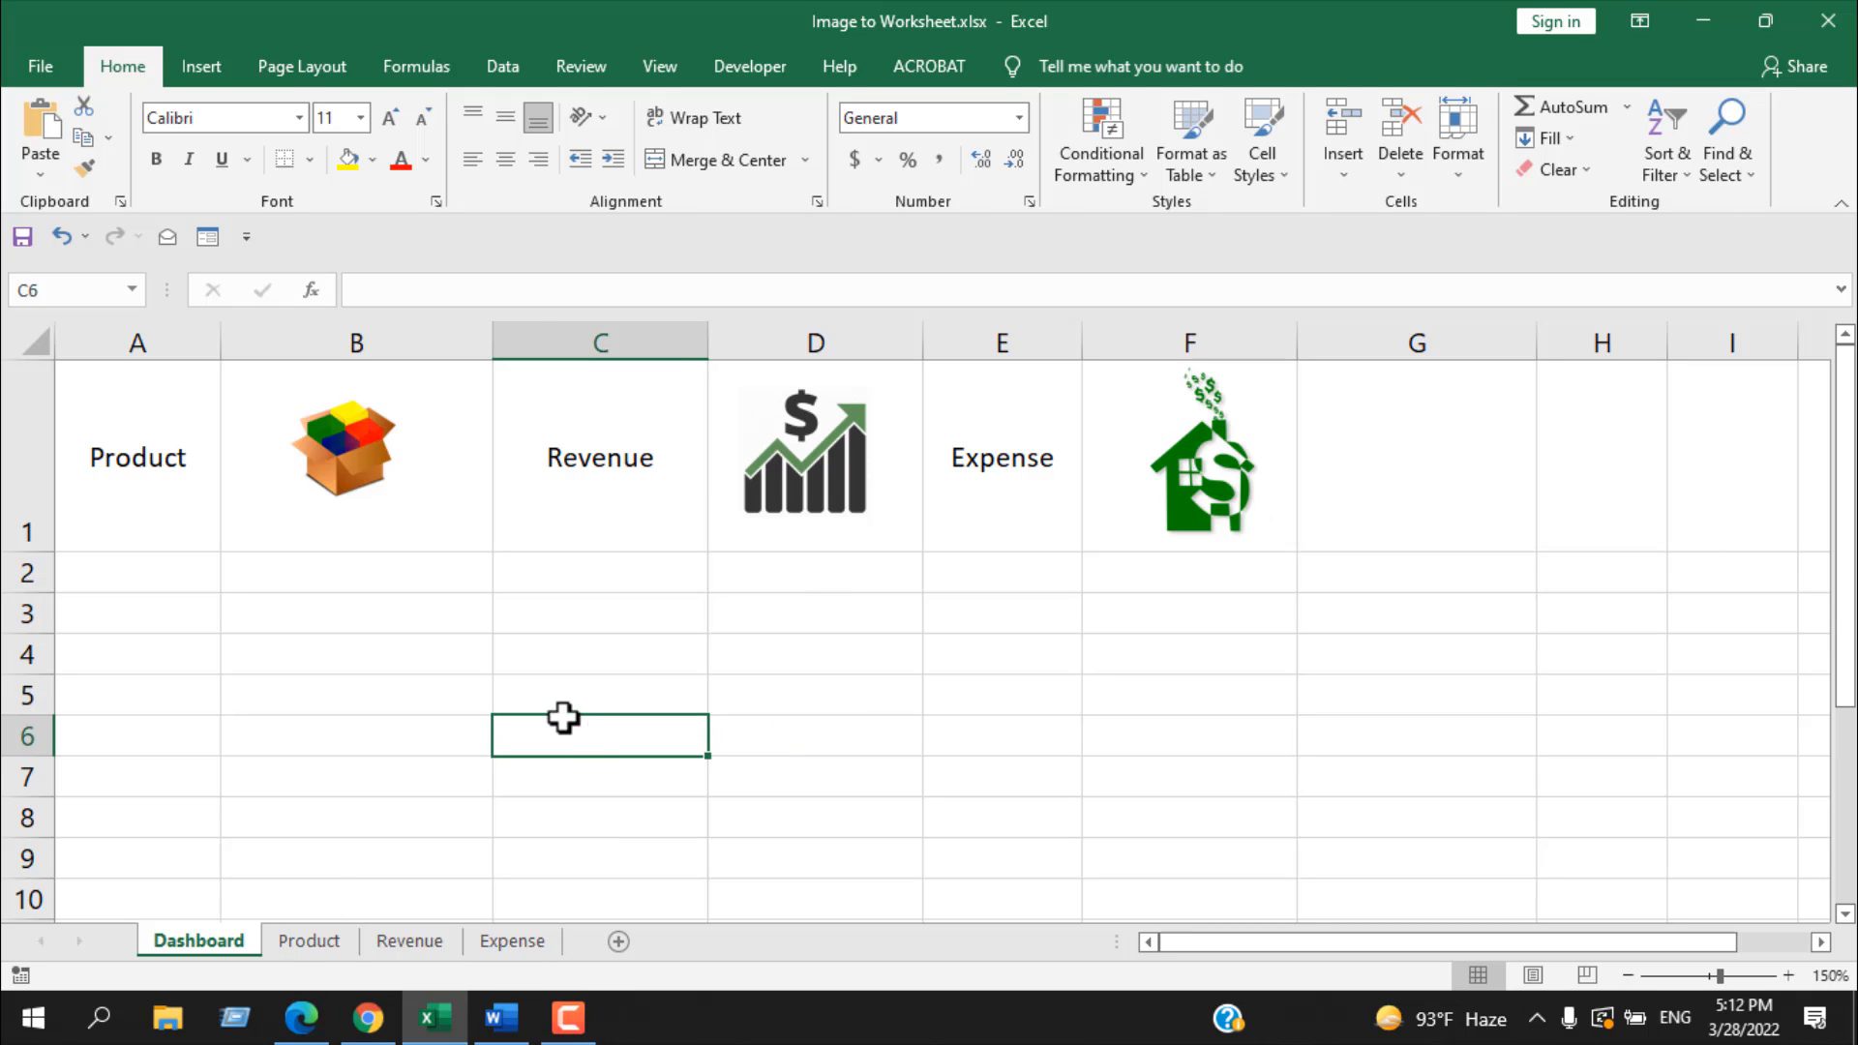
click(337, 489)
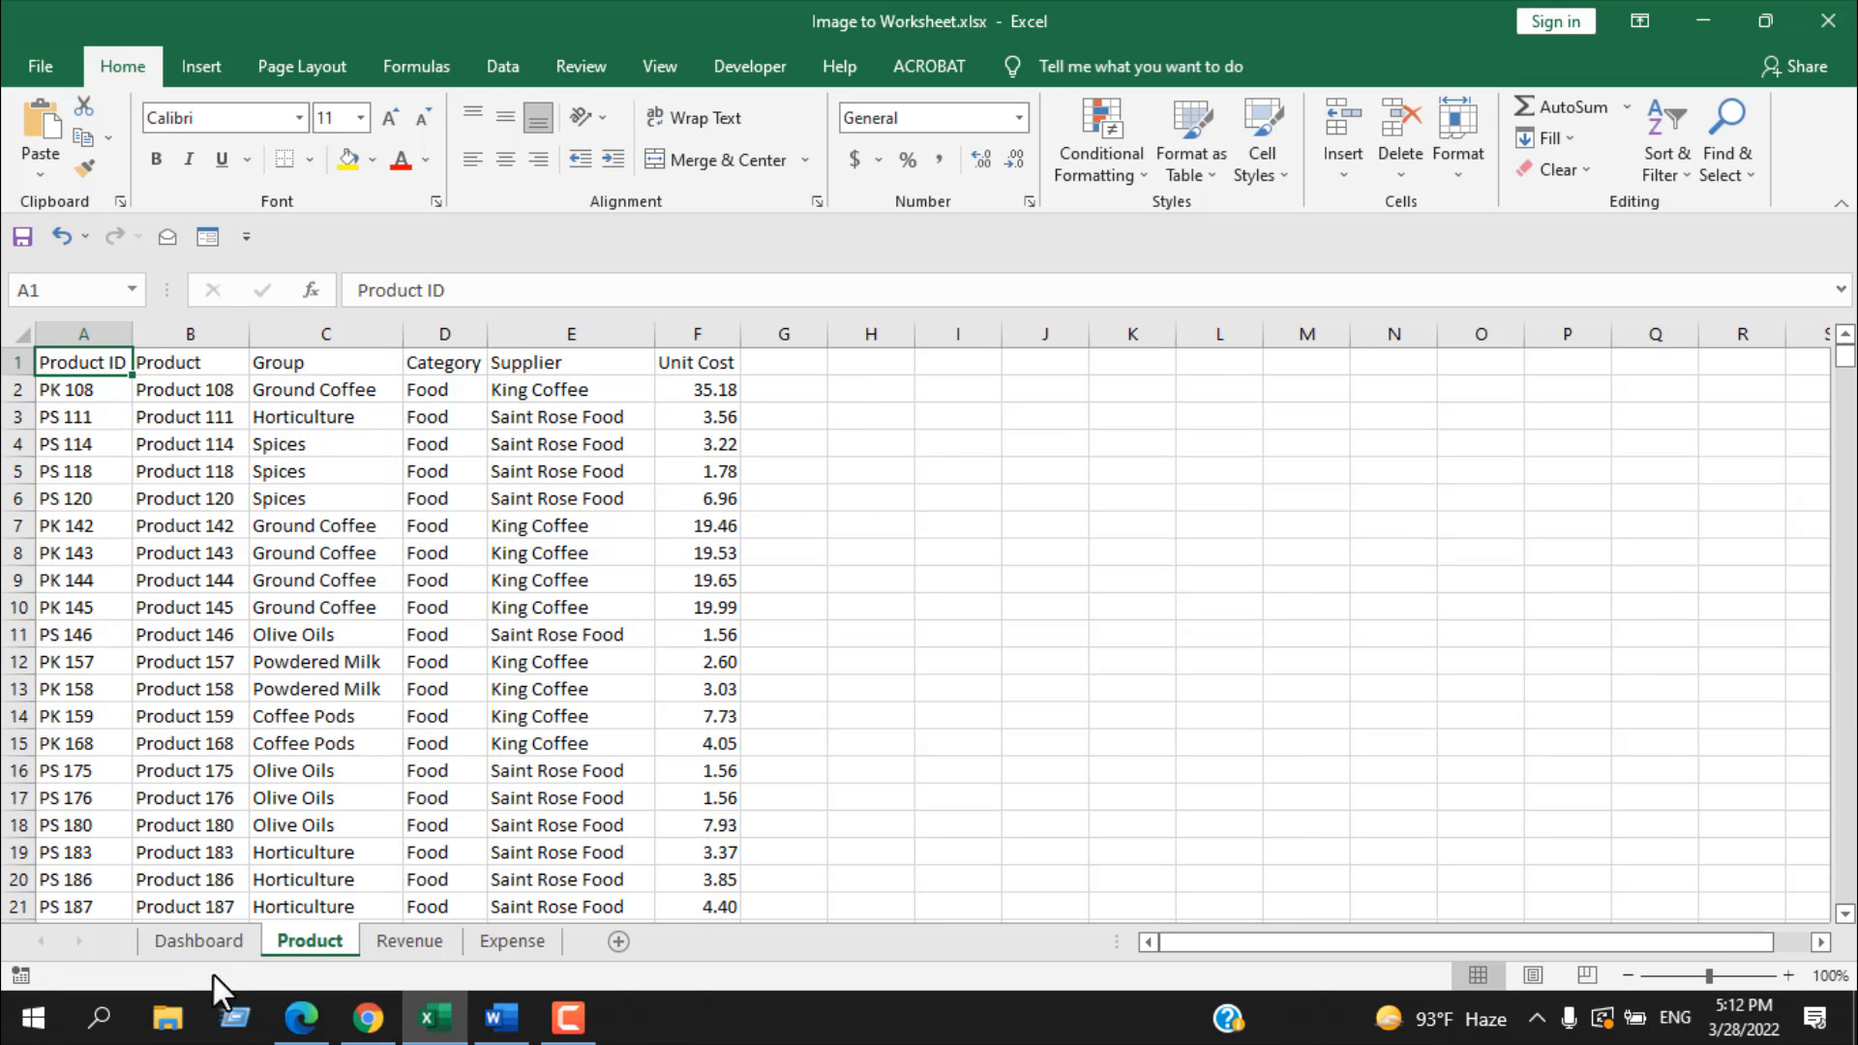
click(201, 946)
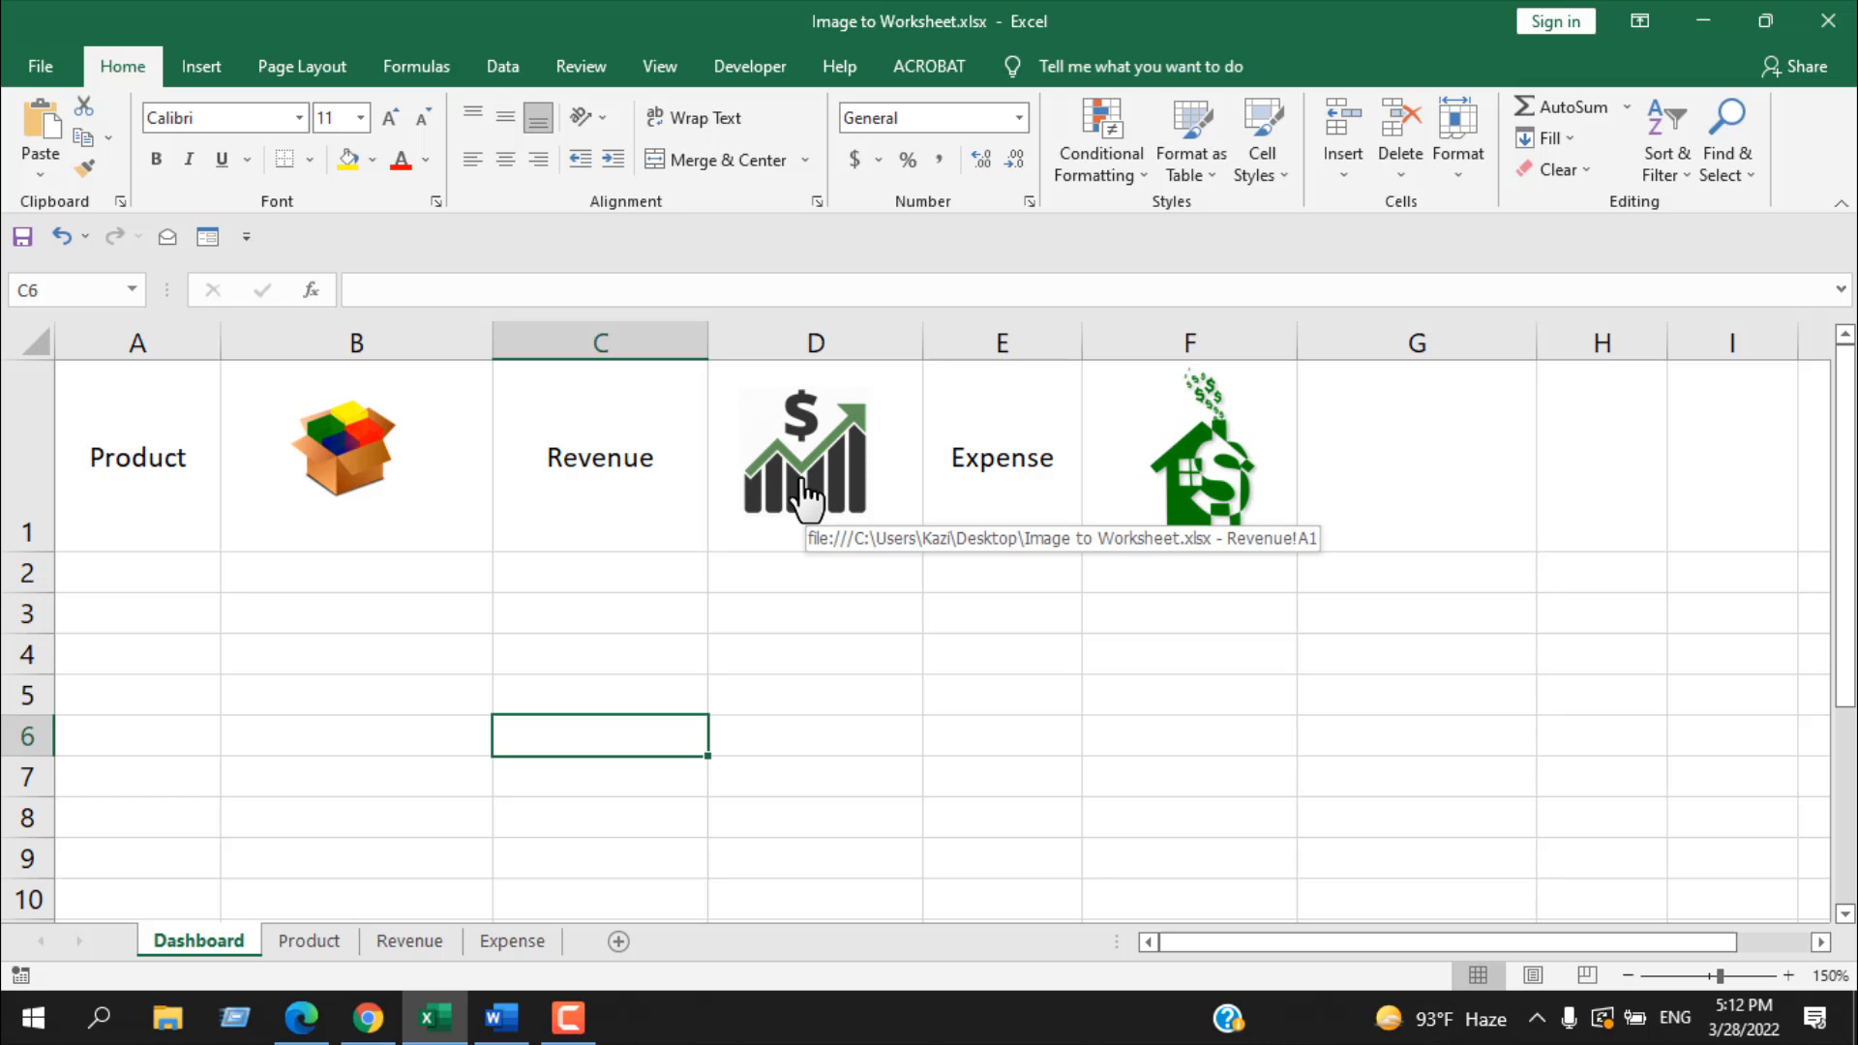
click(799, 498)
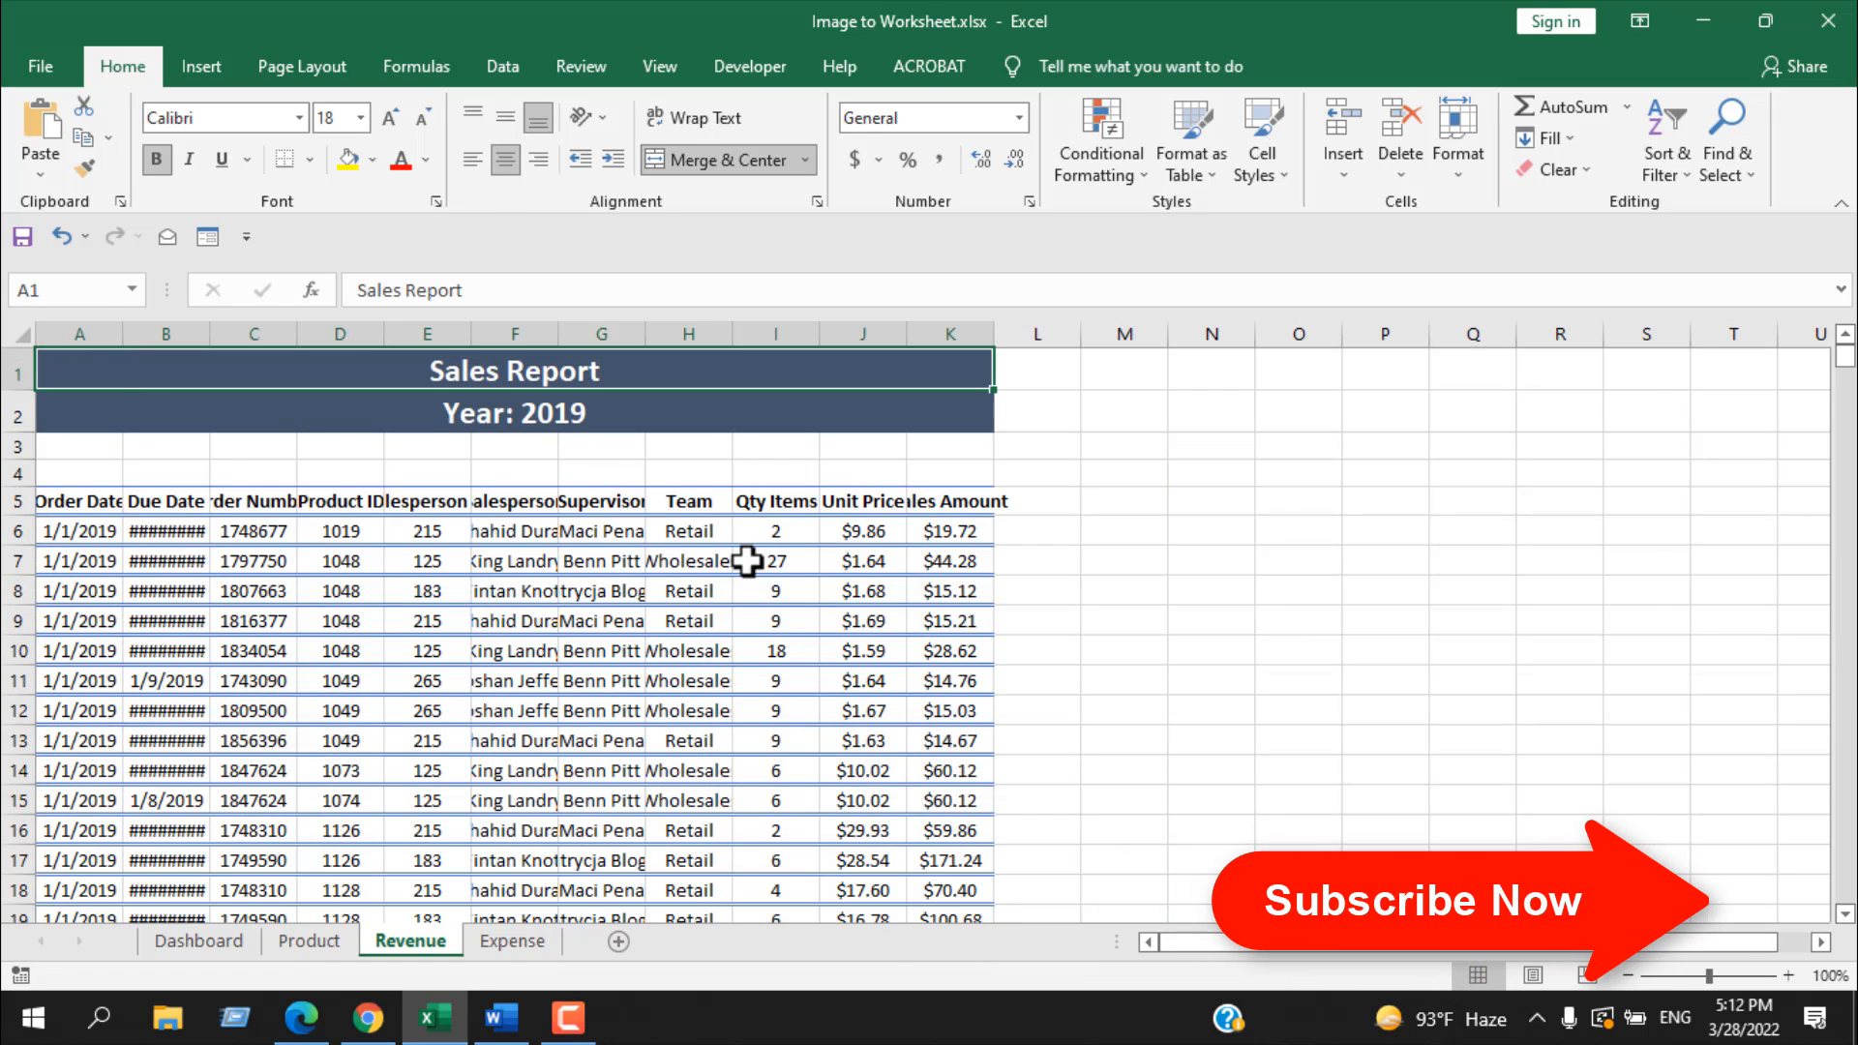
click(207, 943)
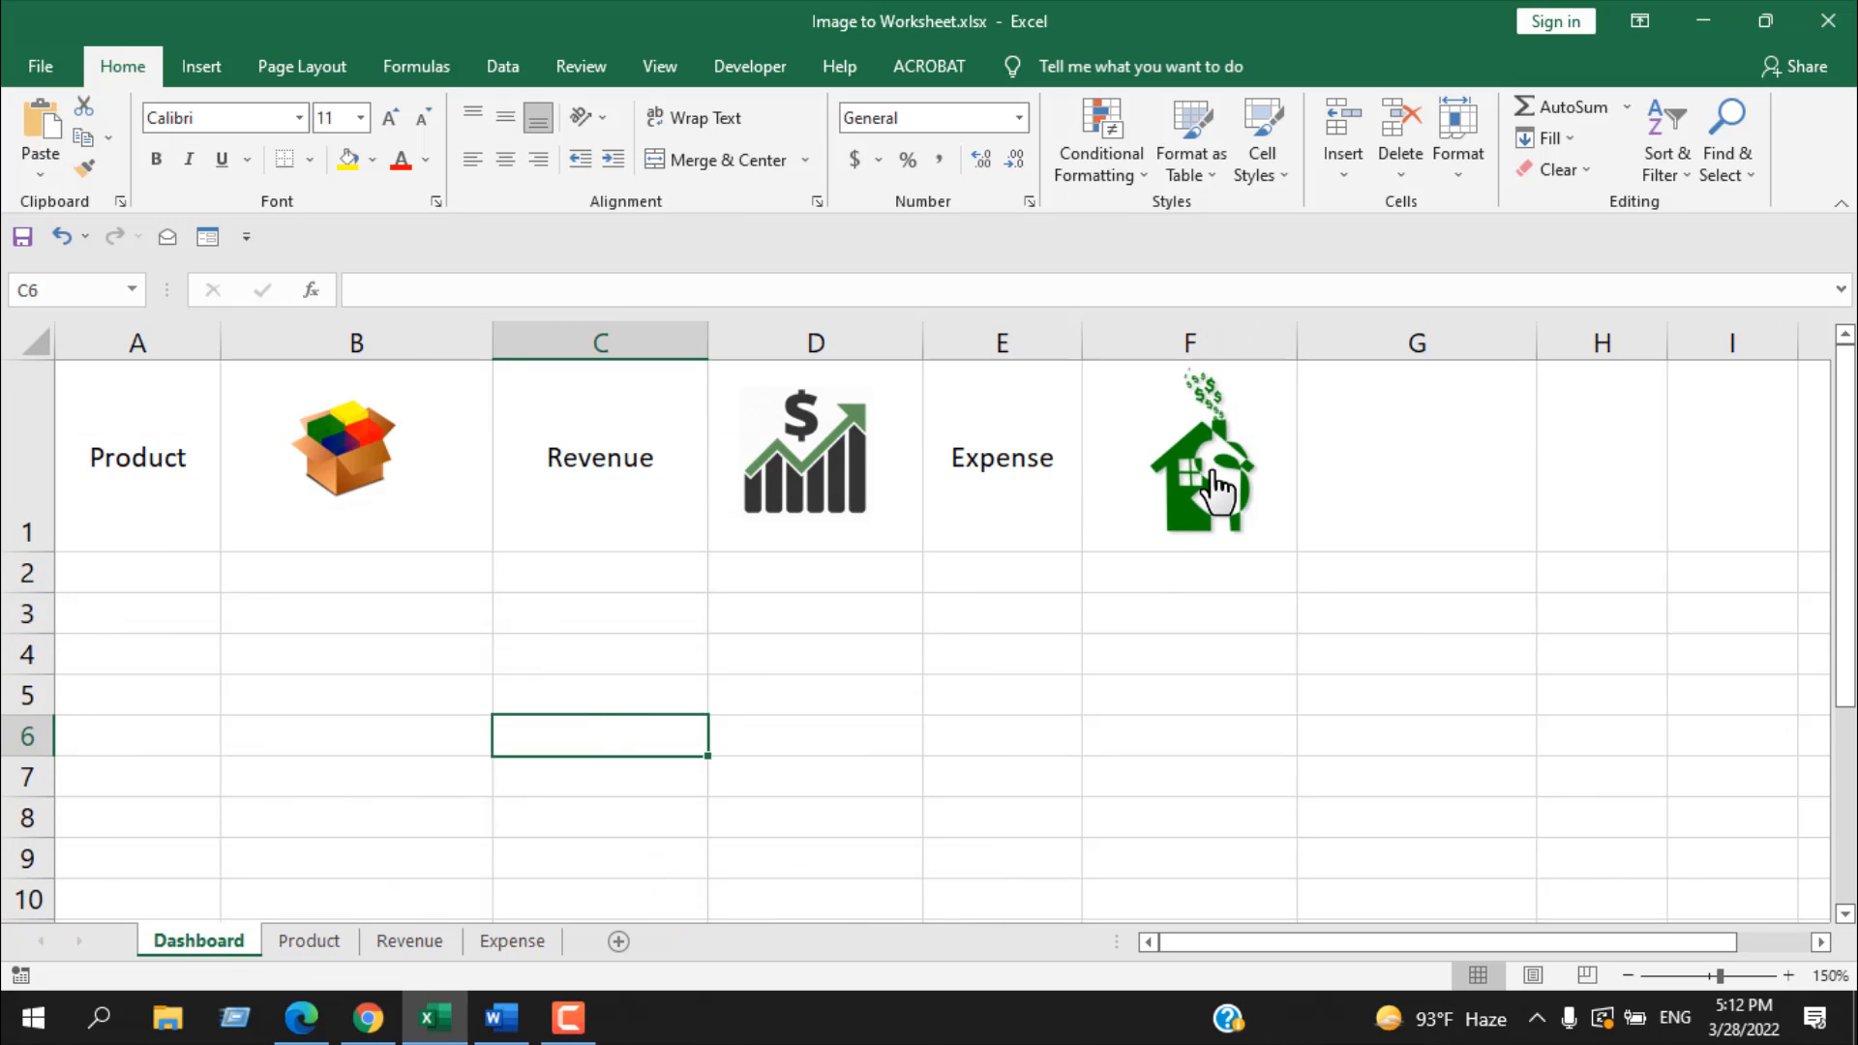
click(1192, 489)
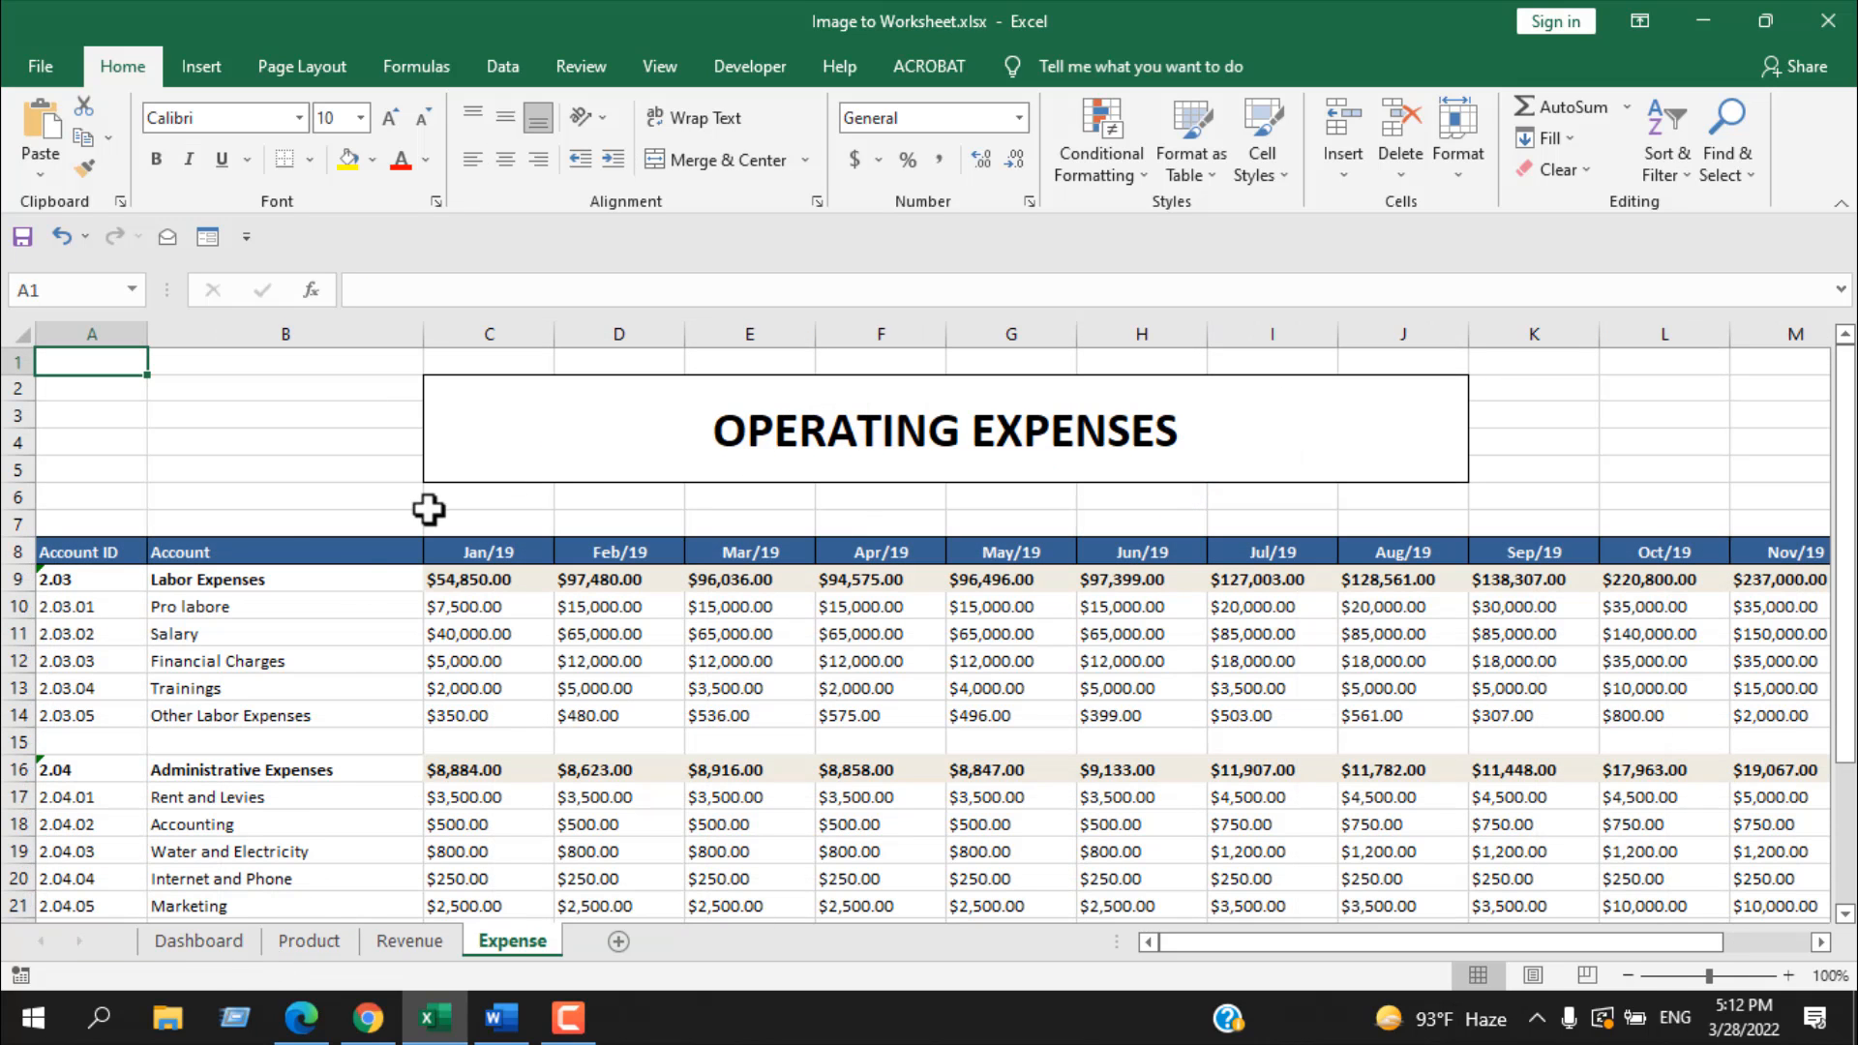
click(195, 947)
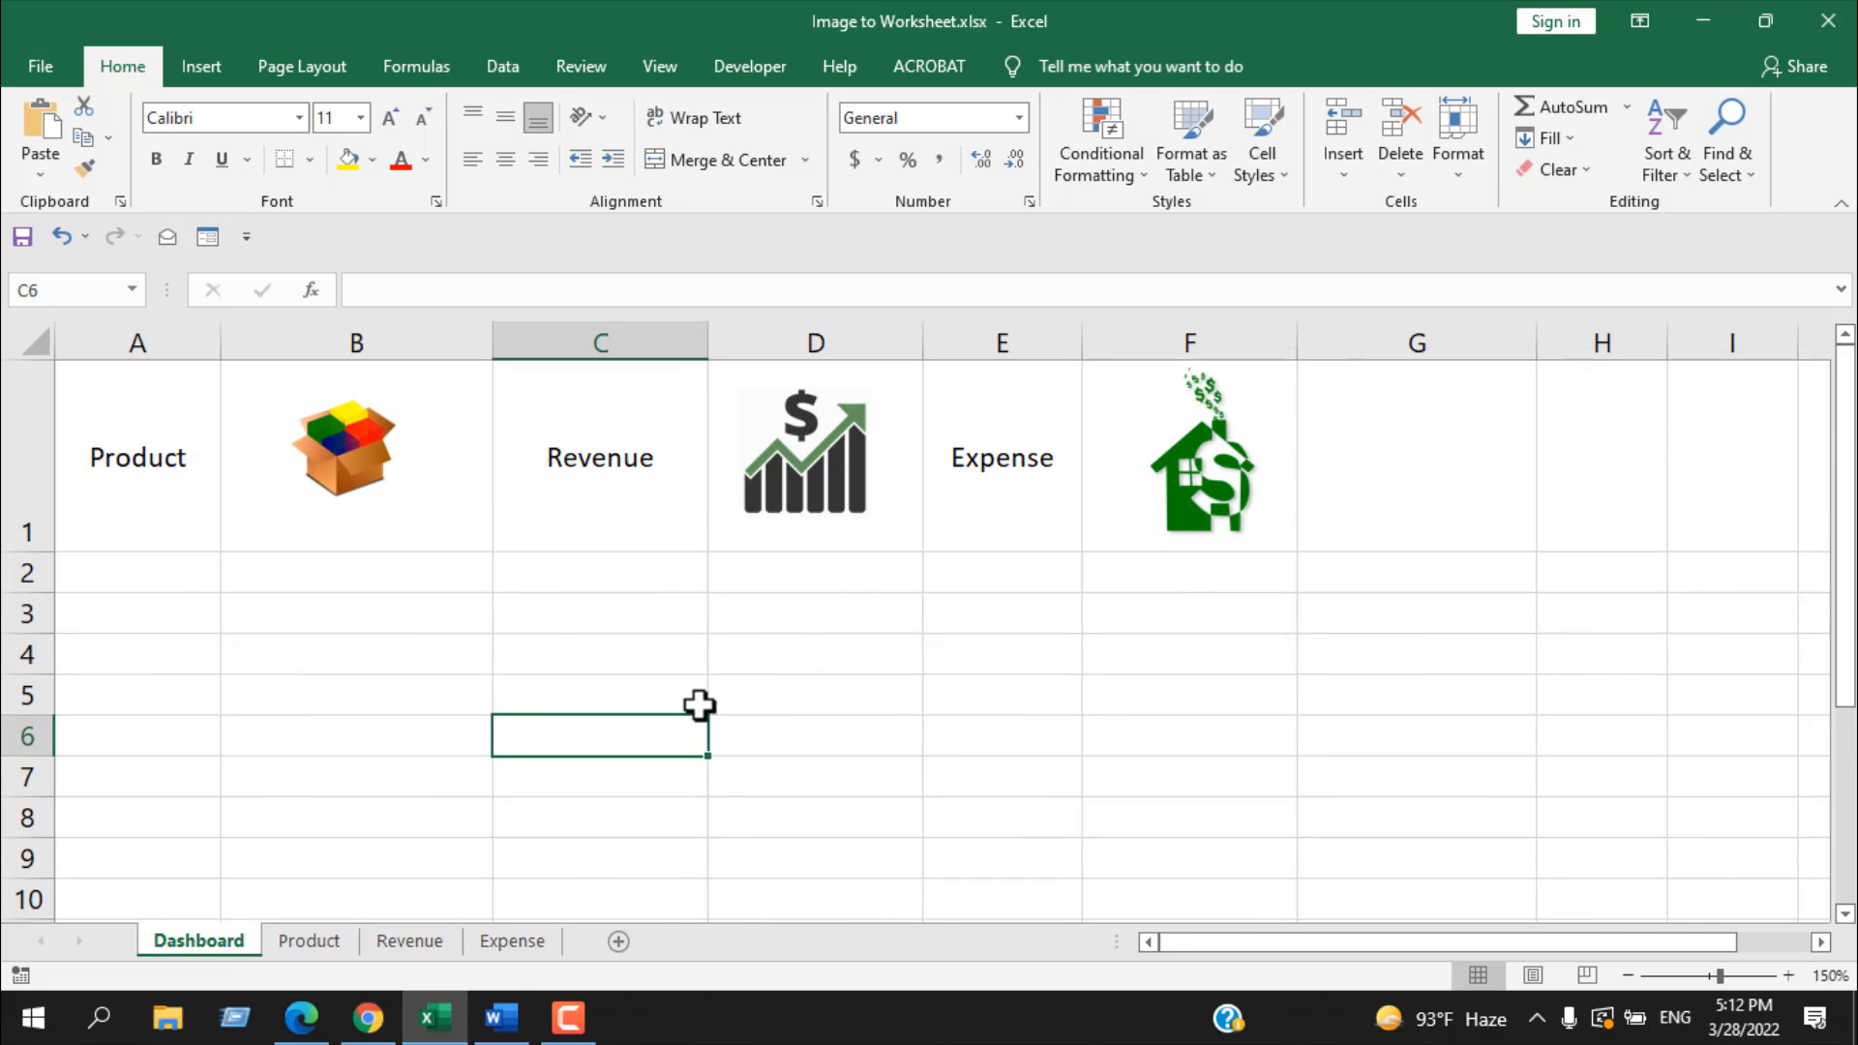